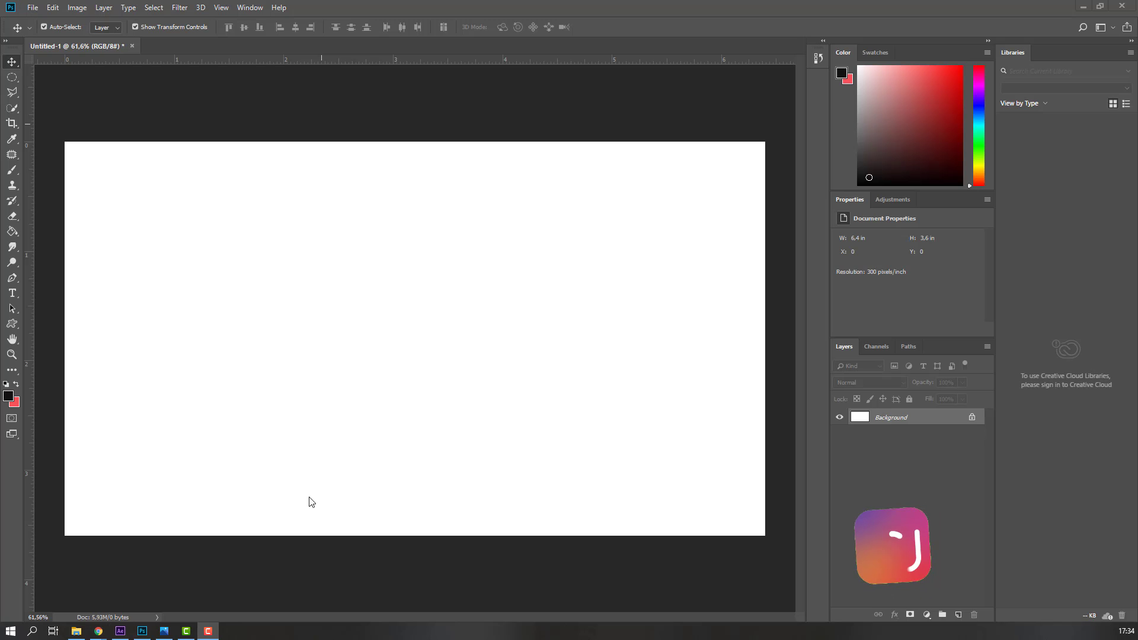
Add a new layer and name it eye.
{"action": "left_click", "coordinate": [959, 615]}
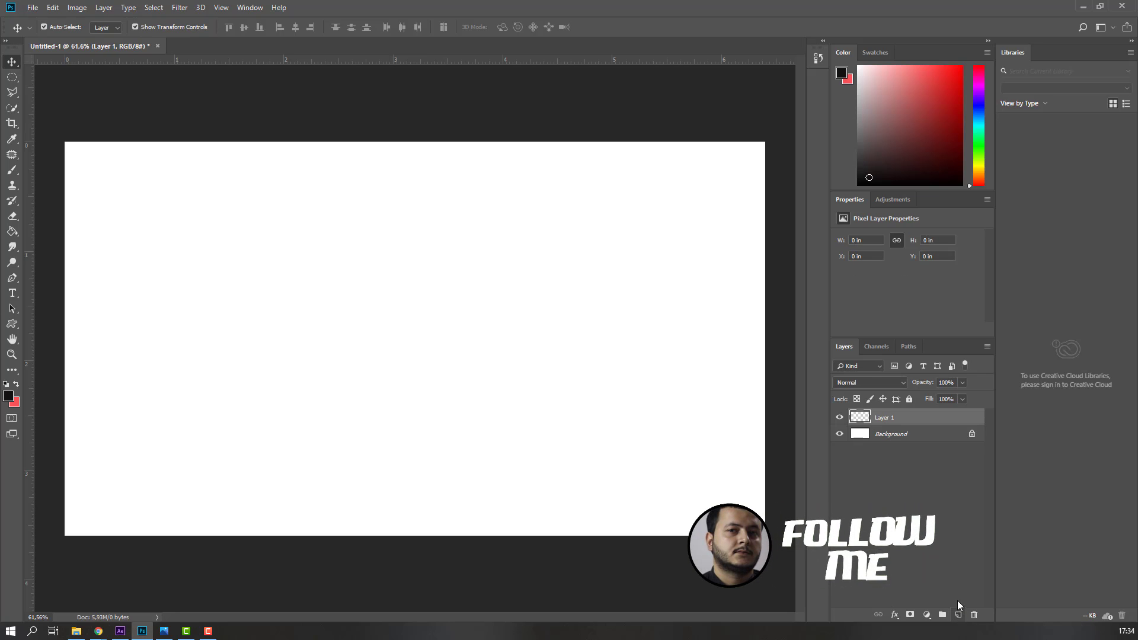
{"action": "double_click", "coordinate": [884, 417]}
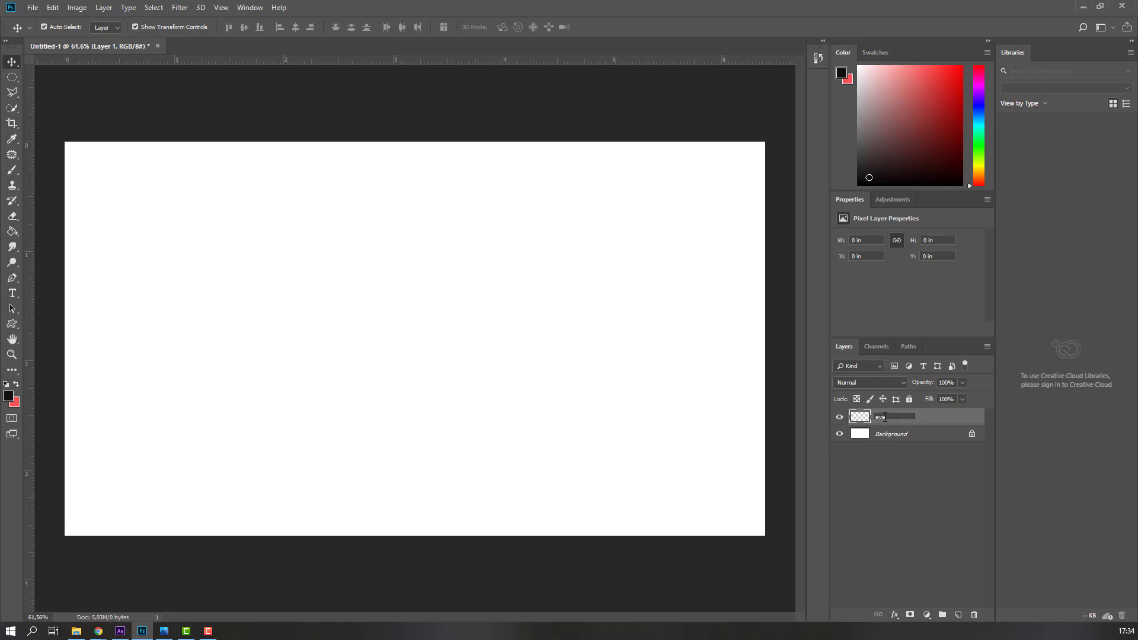
{"action": "key", "text": "Return"}
Draw a small circular selection and stroke it 6 px in near-black, then deselect.
{"action": "left_click", "coordinate": [12, 77]}
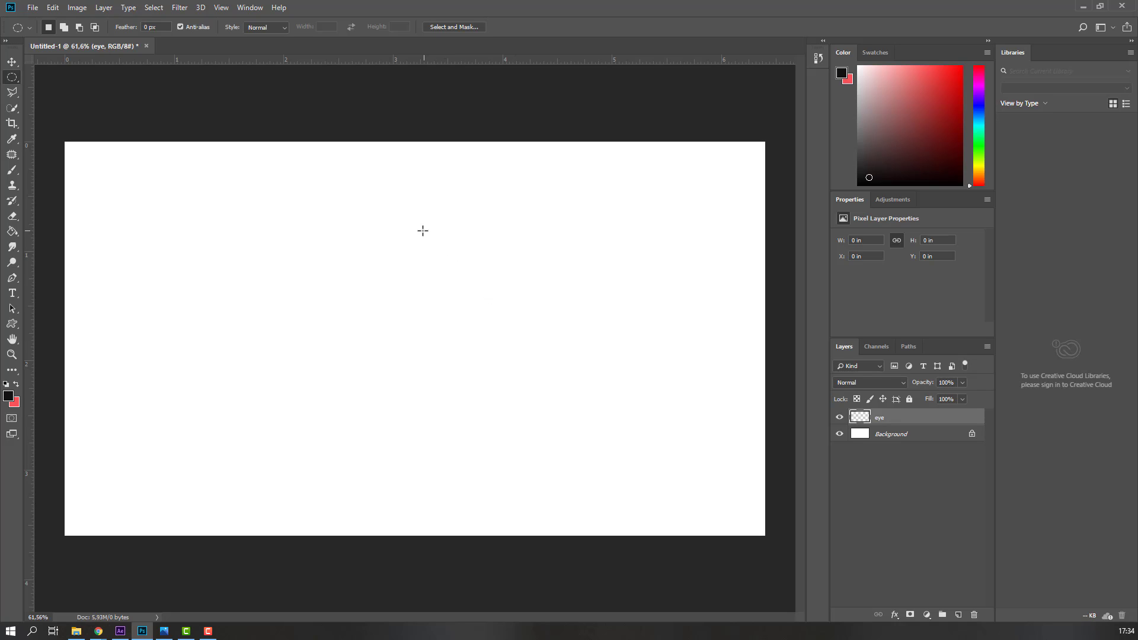
{"action": "left_click_drag", "start_coordinate": [423, 231], "coordinate": [463, 272]}
{"action": "right_click", "coordinate": [439, 249]}
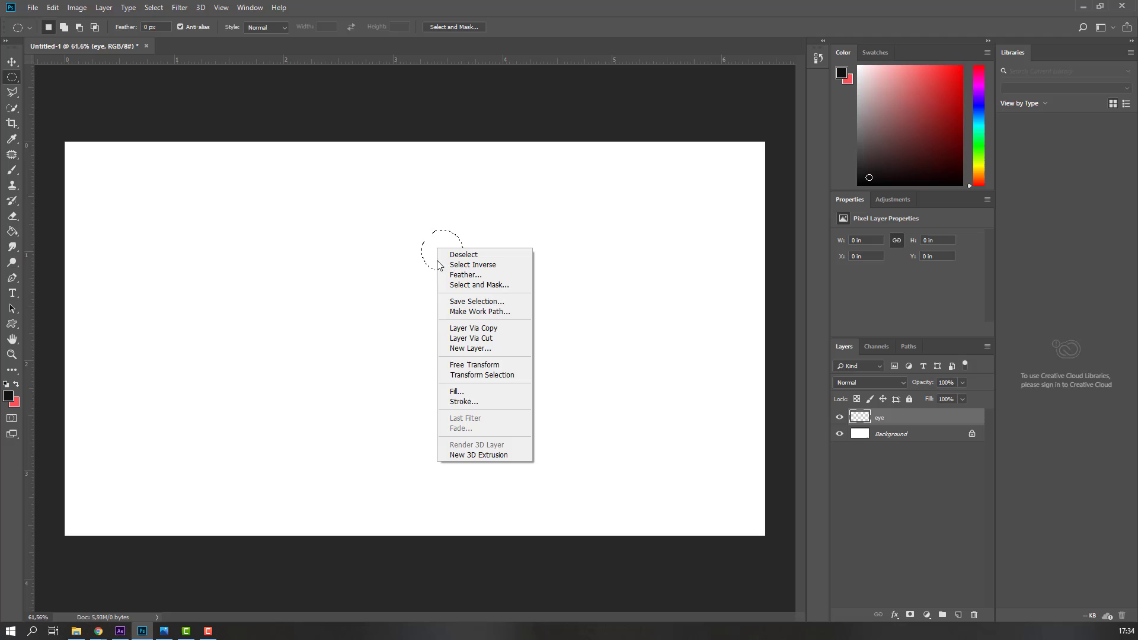
{"action": "left_click", "coordinate": [461, 402]}
{"action": "type", "text": "6"}
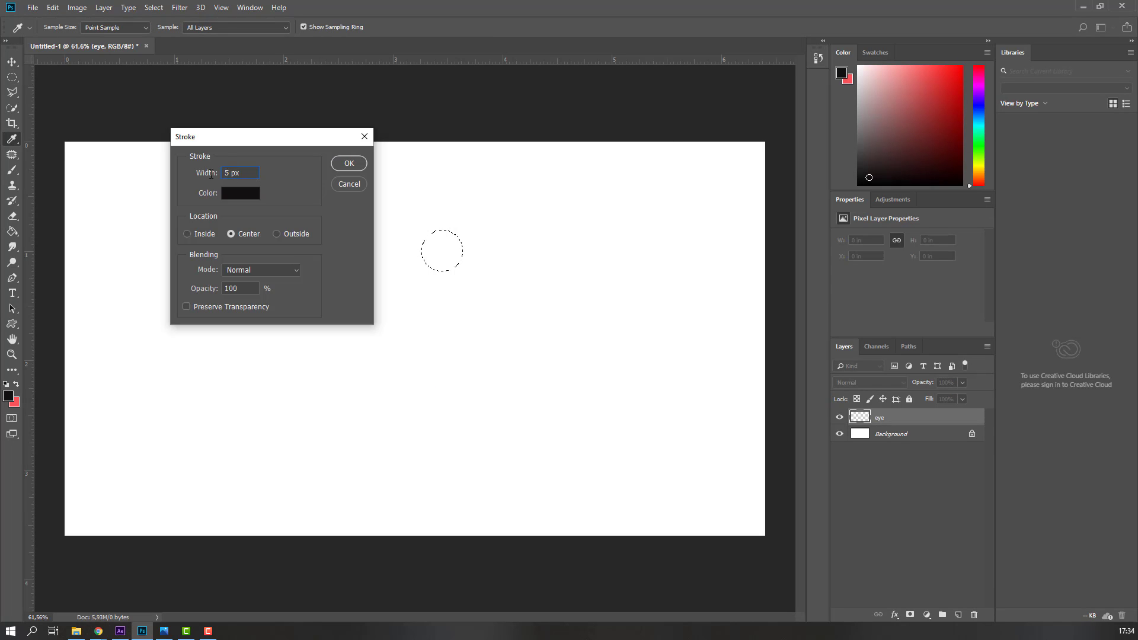
{"action": "left_click", "coordinate": [230, 196]}
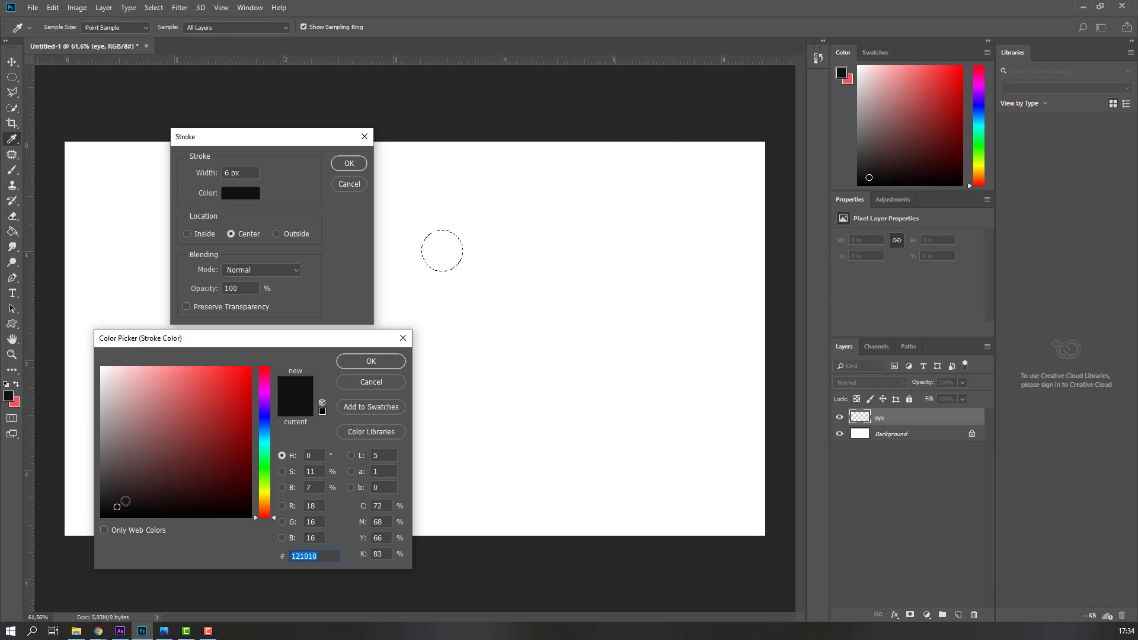
{"action": "left_click", "coordinate": [113, 497]}
{"action": "left_click", "coordinate": [365, 363]}
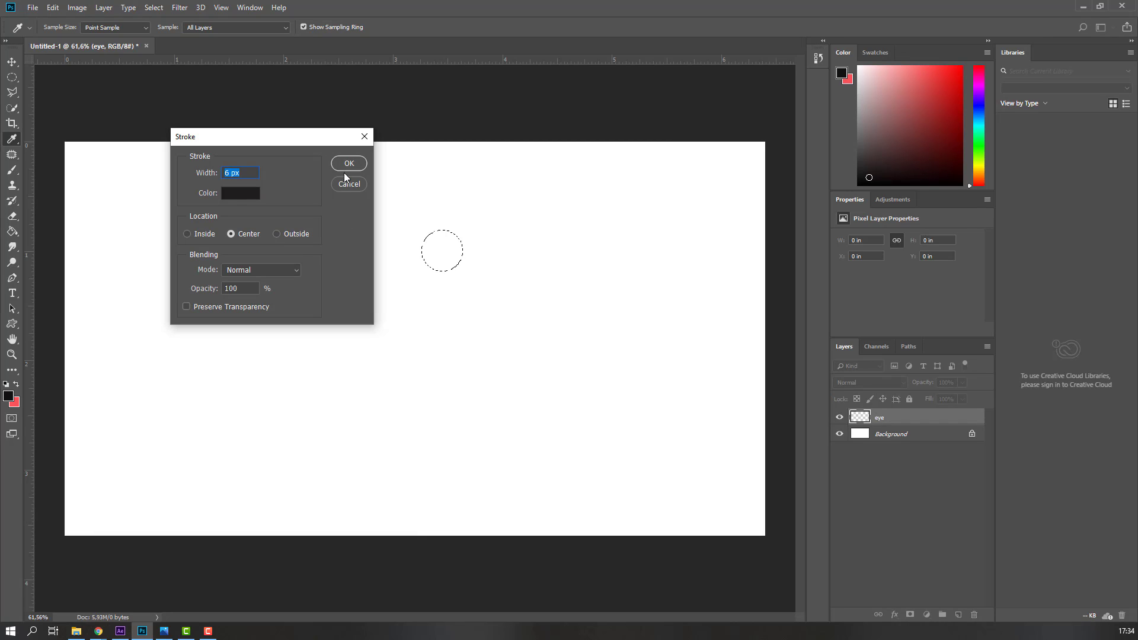
{"action": "left_click", "coordinate": [349, 164]}
{"action": "key", "text": "ctrl+d"}
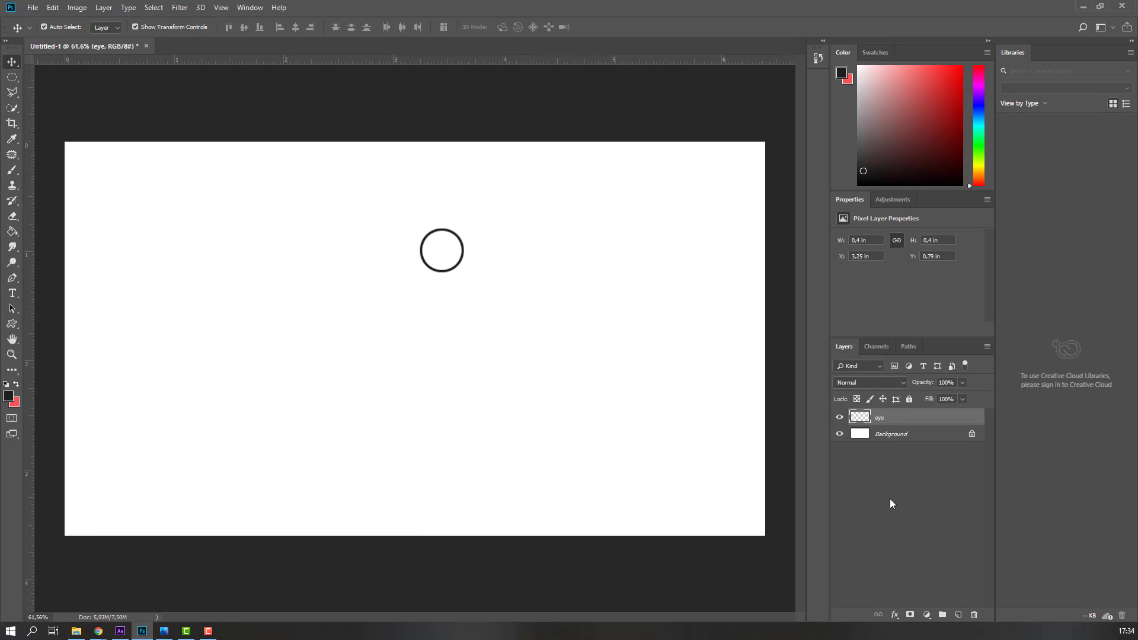
{"action": "left_click", "coordinate": [891, 499]}
{"action": "key", "text": "v"}
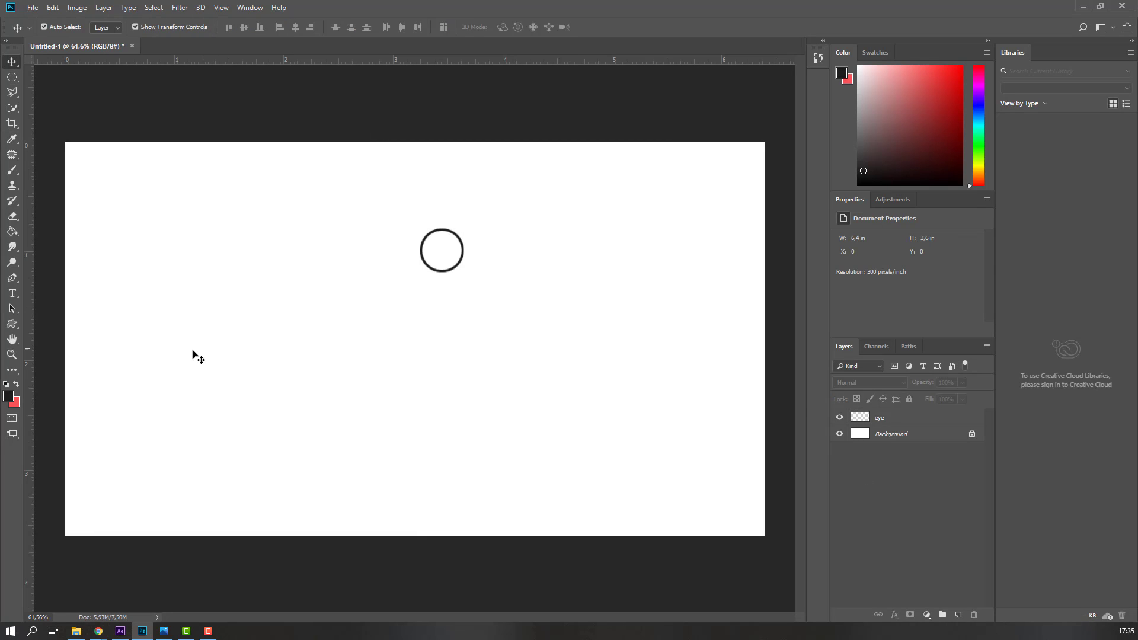
Zoom in on the eye circle and ready a hard round brush on the eye layer.
{"action": "left_click", "coordinate": [12, 355]}
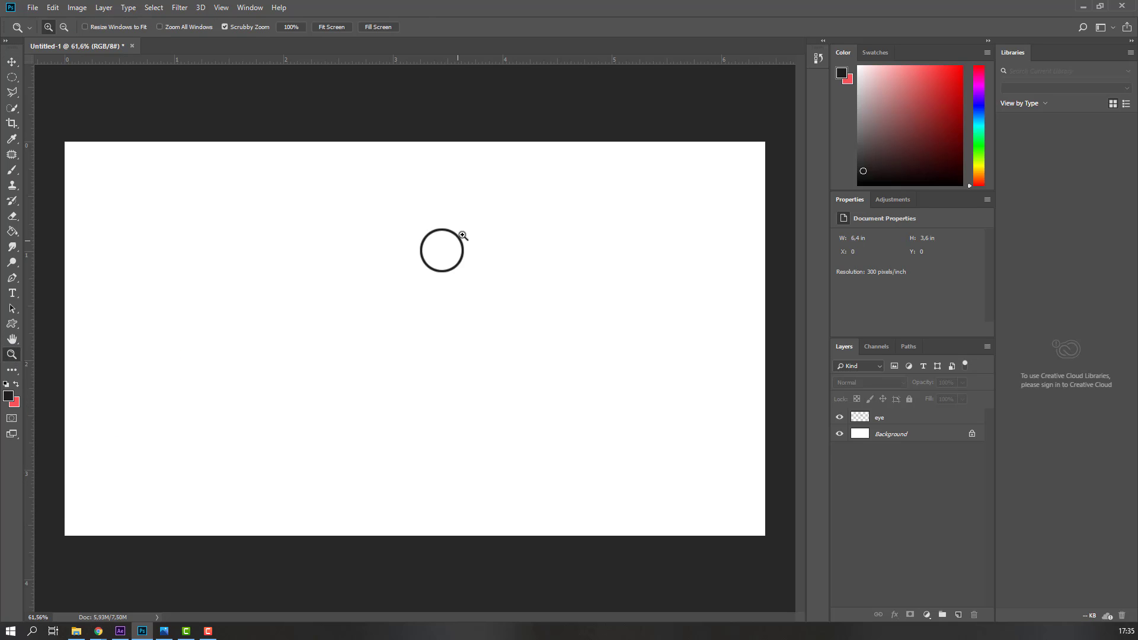
{"action": "left_click_drag", "start_coordinate": [462, 234], "coordinate": [518, 188]}
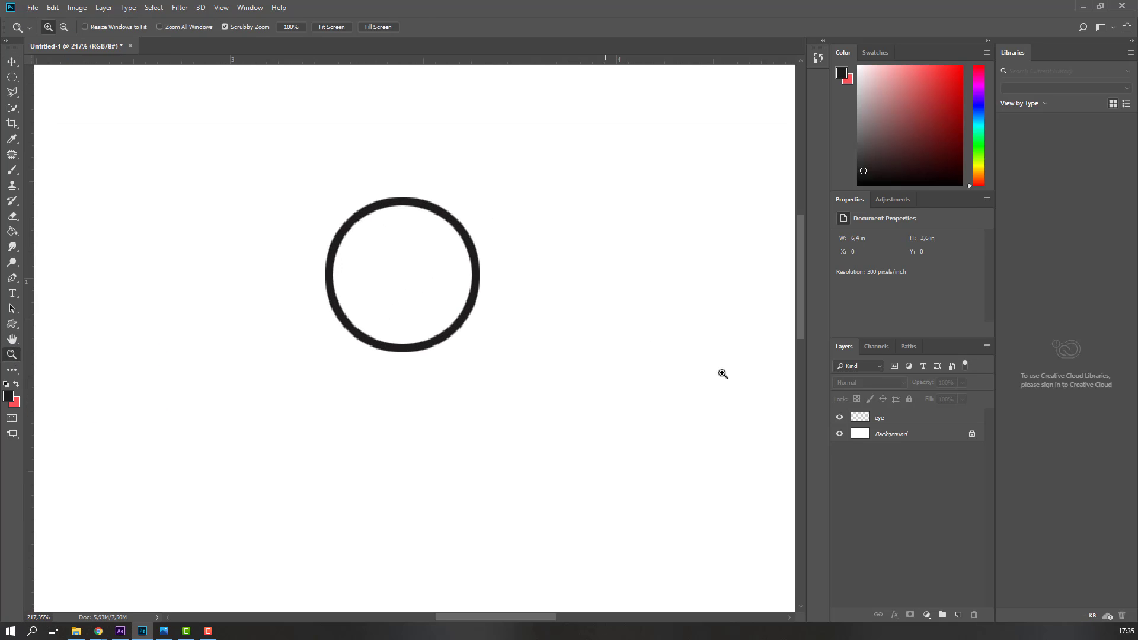
{"action": "left_click", "coordinate": [886, 420]}
{"action": "key", "text": "b"}
{"action": "right_click", "coordinate": [12, 171]}
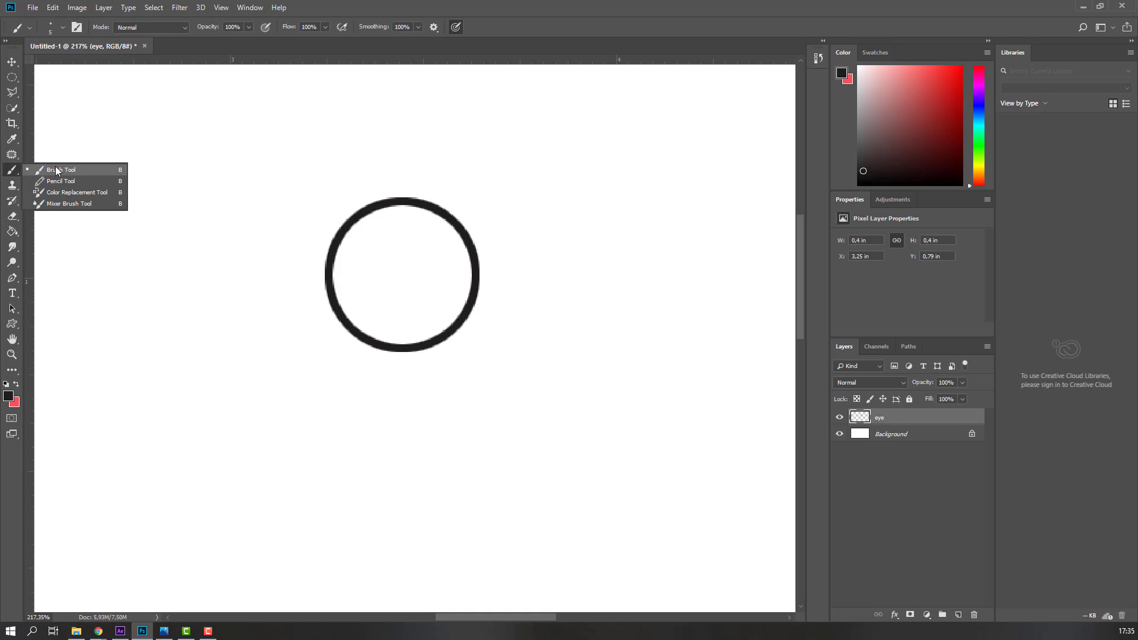
{"action": "left_click", "coordinate": [60, 172]}
{"action": "right_click", "coordinate": [377, 284]}
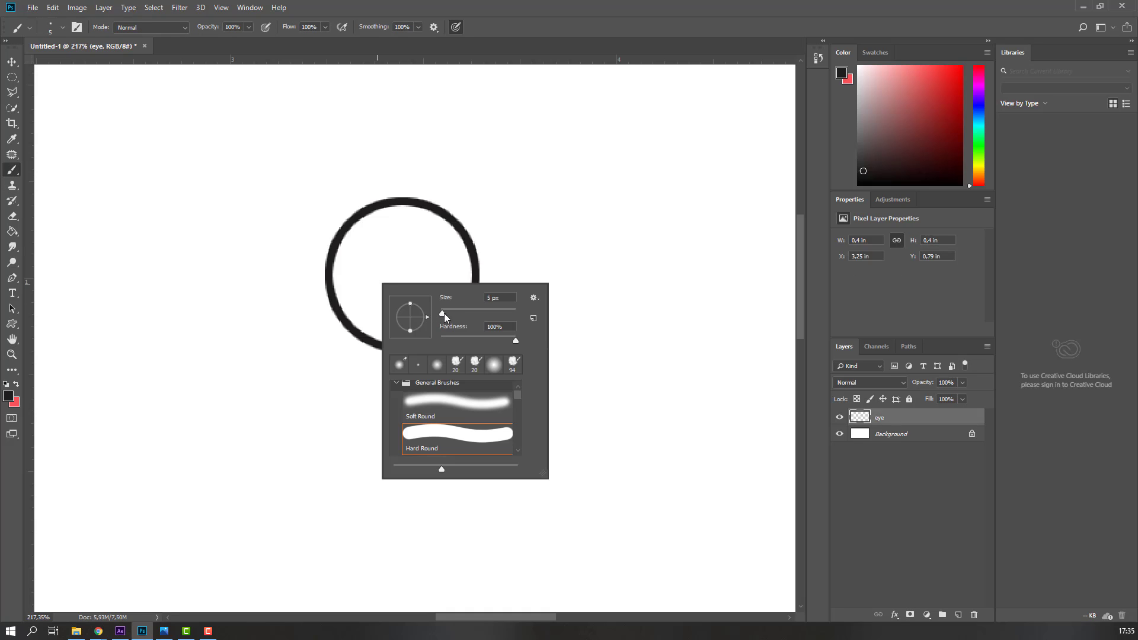
{"action": "key", "text": "Return"}
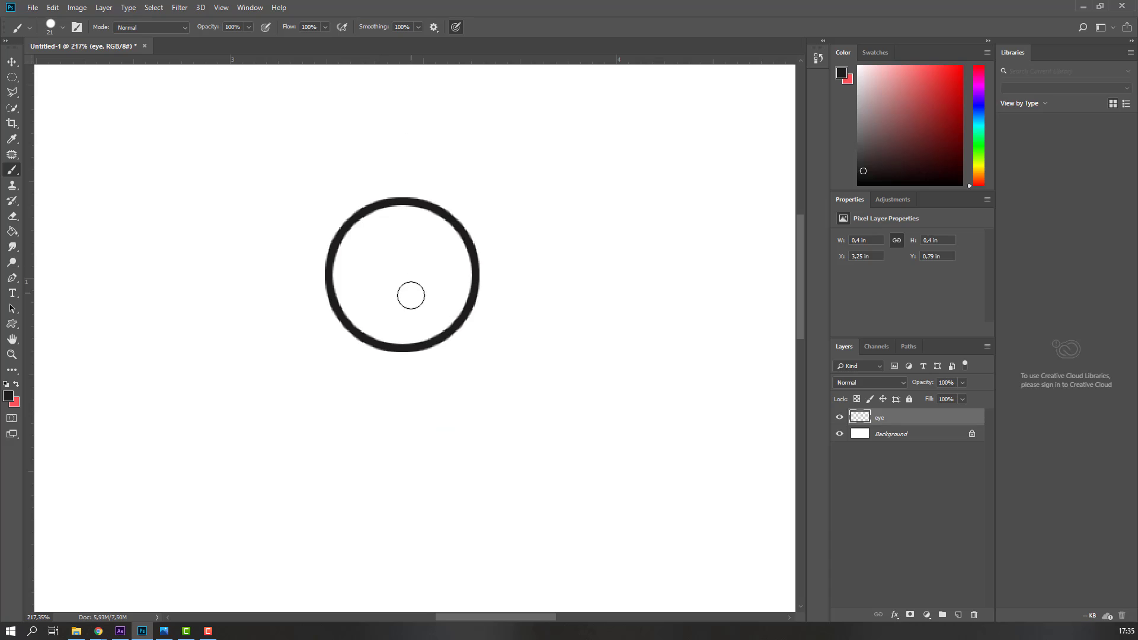
Paint the pupil dot near the circle's upper right, then fit the canvas on screen.
{"action": "left_click", "coordinate": [415, 270]}
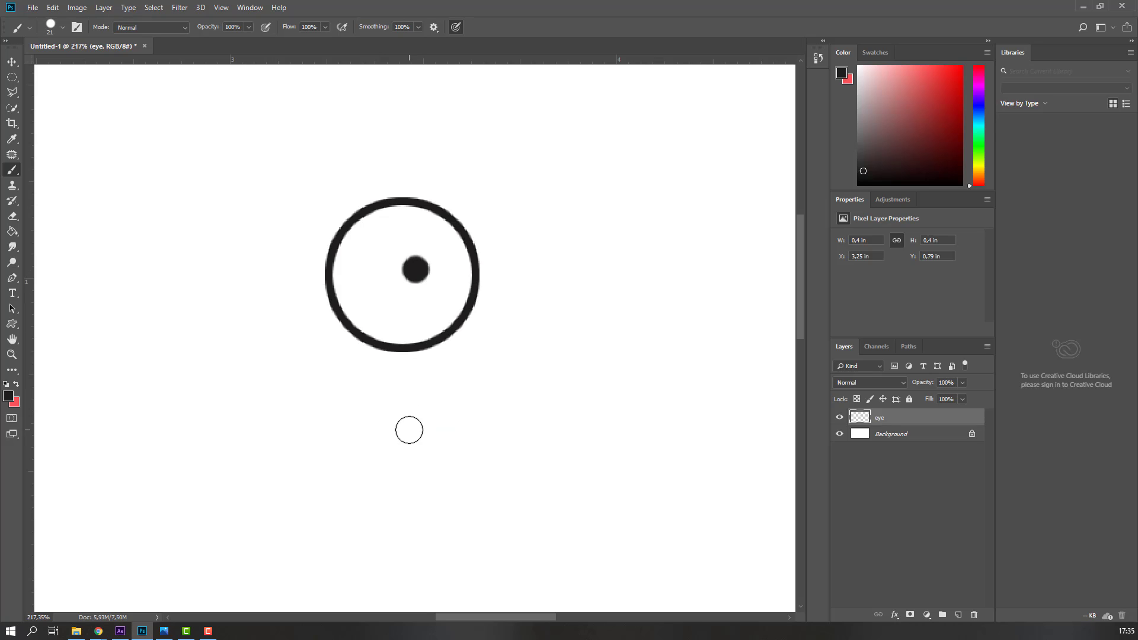
{"action": "key", "text": "ctrl+z"}
{"action": "left_click", "coordinate": [432, 255]}
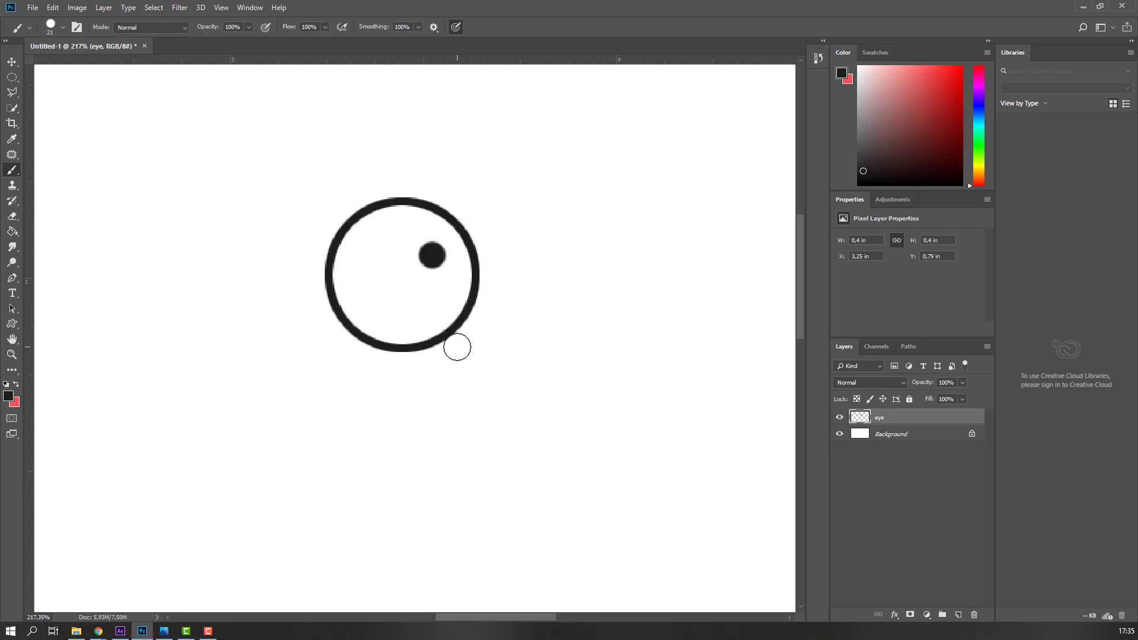
{"action": "key", "text": "v"}
{"action": "key", "text": "ctrl+0"}
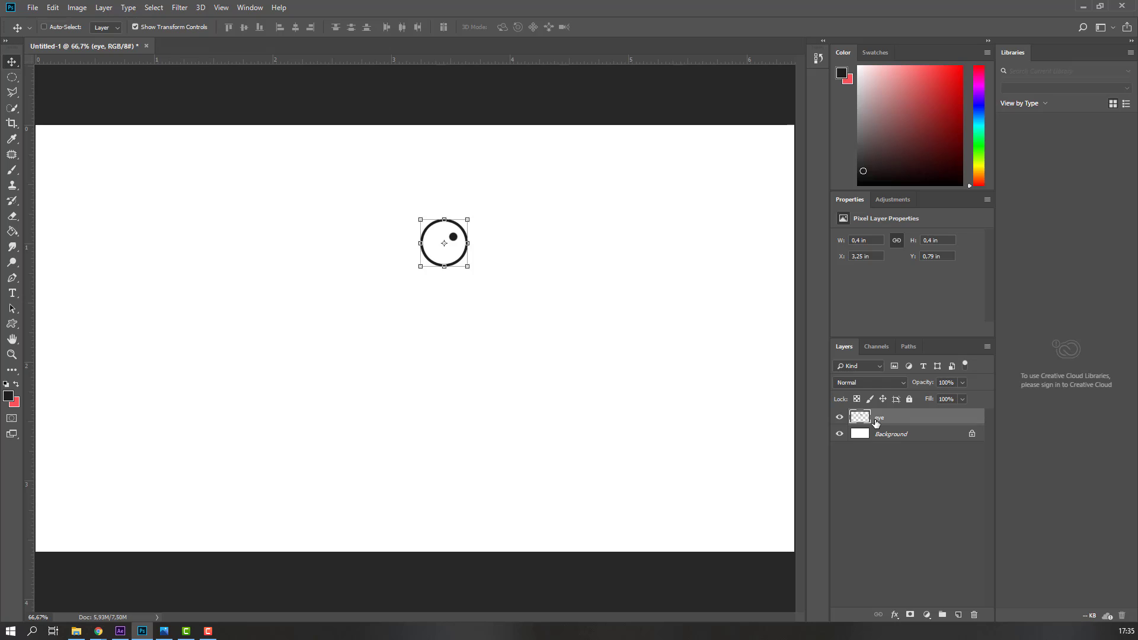
Duplicate the eye layer, shift the copy left, and name the layers left_eye and right_eye.
{"action": "key", "text": "ctrl+j"}
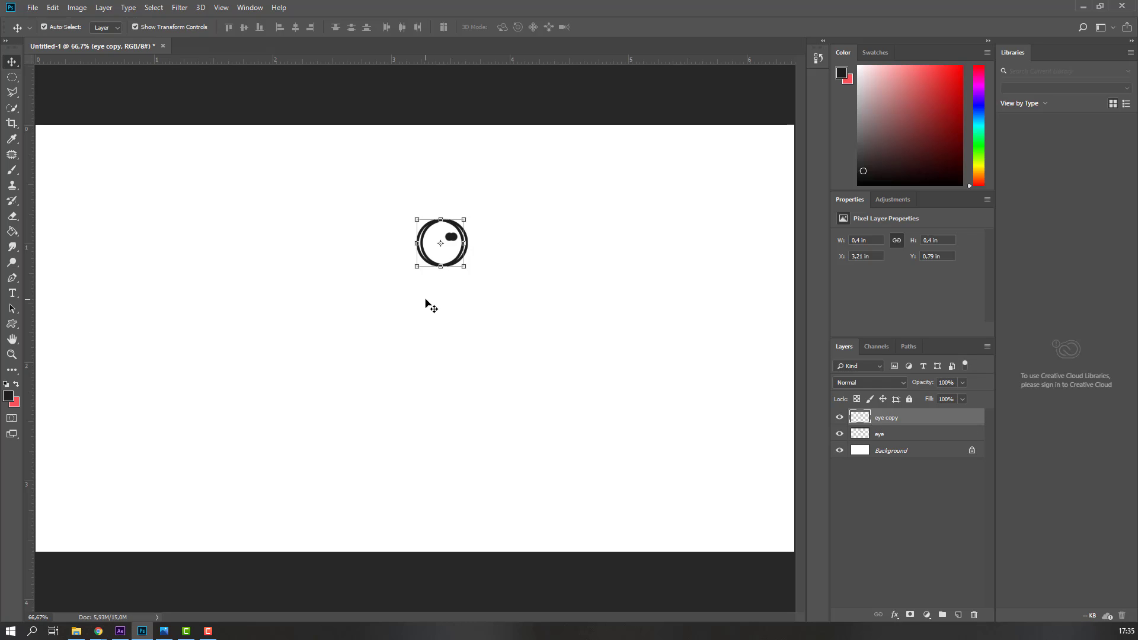
{"action": "key", "text": "shift+Left"}
{"action": "key", "text": "shift+Left"}
{"action": "key", "text": "shift+Left"}
{"action": "key", "text": "shift+Left"}
{"action": "key", "text": "shift+Left"}
{"action": "key", "text": "shift+Left"}
{"action": "key", "text": "shift+Left"}
{"action": "key", "text": "shift+Left"}
{"action": "key", "text": "shift+Left"}
{"action": "key", "text": "shift+Left"}
{"action": "key", "text": "shift+Left"}
{"action": "key", "text": "shift+Left"}
{"action": "key", "text": "shift+Left"}
{"action": "key", "text": "shift+Left"}
{"action": "key", "text": "shift+Left"}
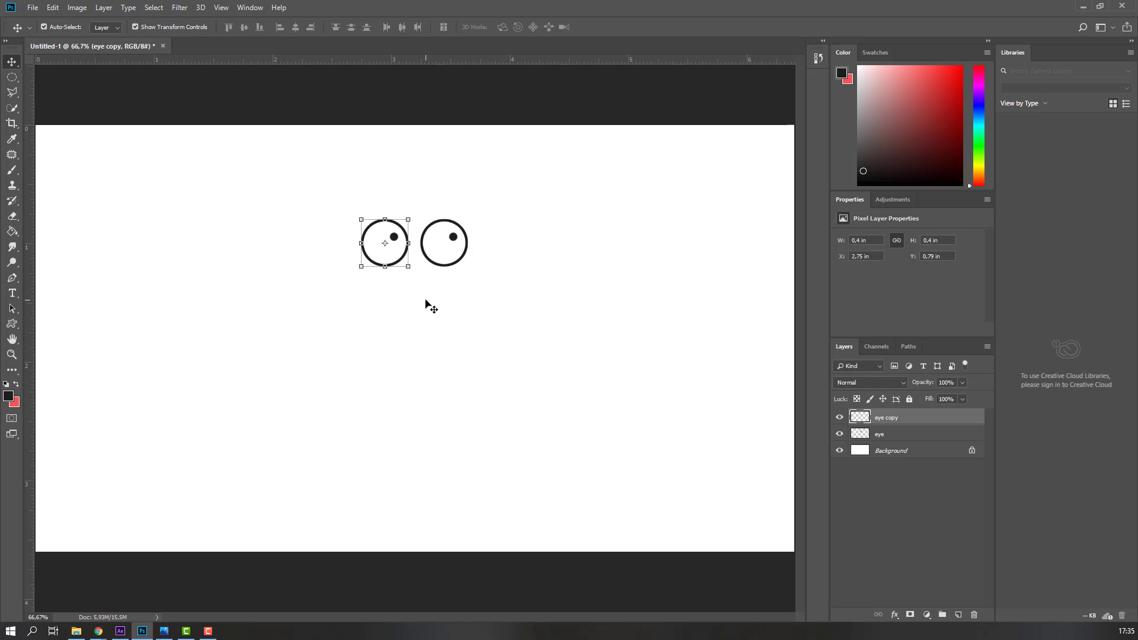
{"action": "key", "text": "Right"}
{"action": "key", "text": "Right"}
{"action": "key", "text": "Right"}
{"action": "key", "text": "Right"}
{"action": "key", "text": "Right"}
{"action": "key", "text": "Right"}
{"action": "double_click", "coordinate": [887, 418]}
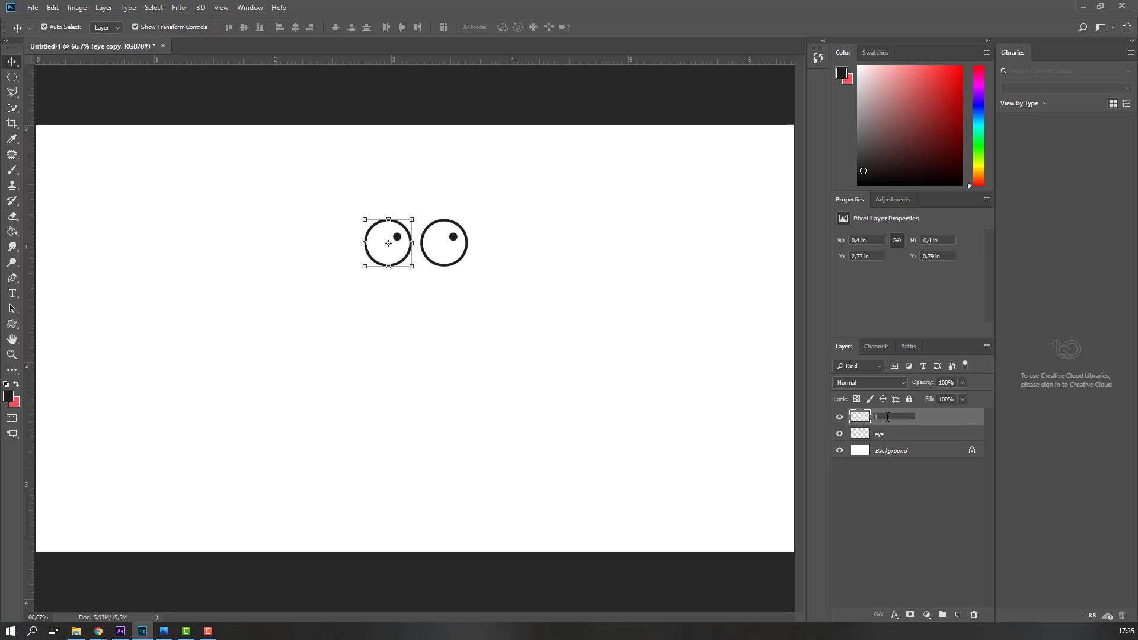
{"action": "double_click", "coordinate": [881, 434]}
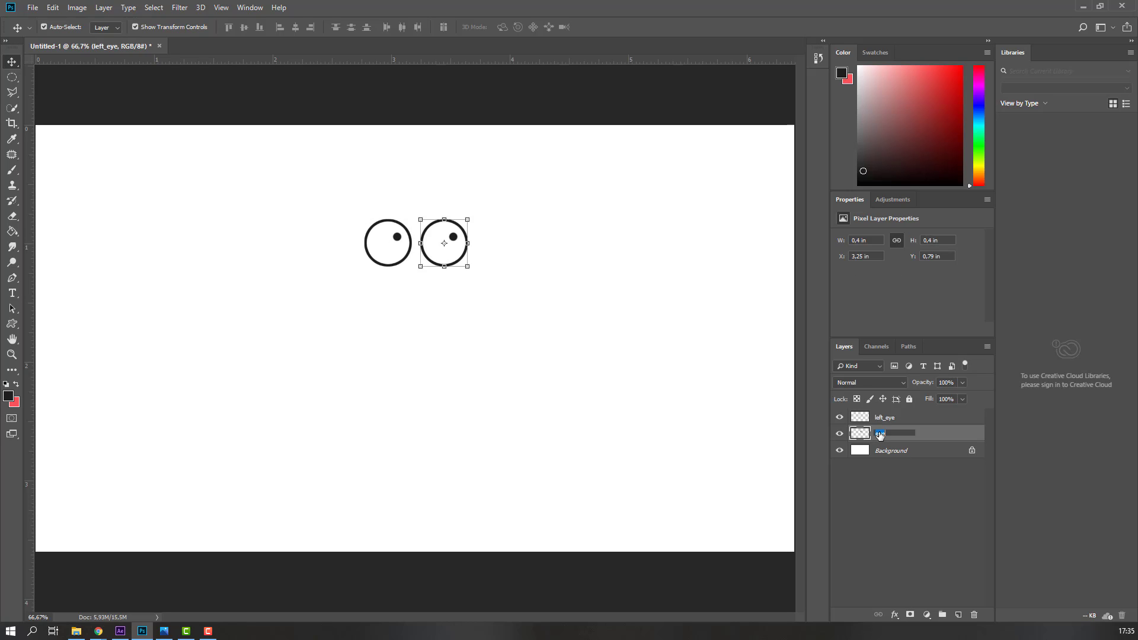
{"action": "type", "text": "right_eye"}
{"action": "key", "text": "Return"}
{"action": "left_click", "coordinate": [886, 498]}
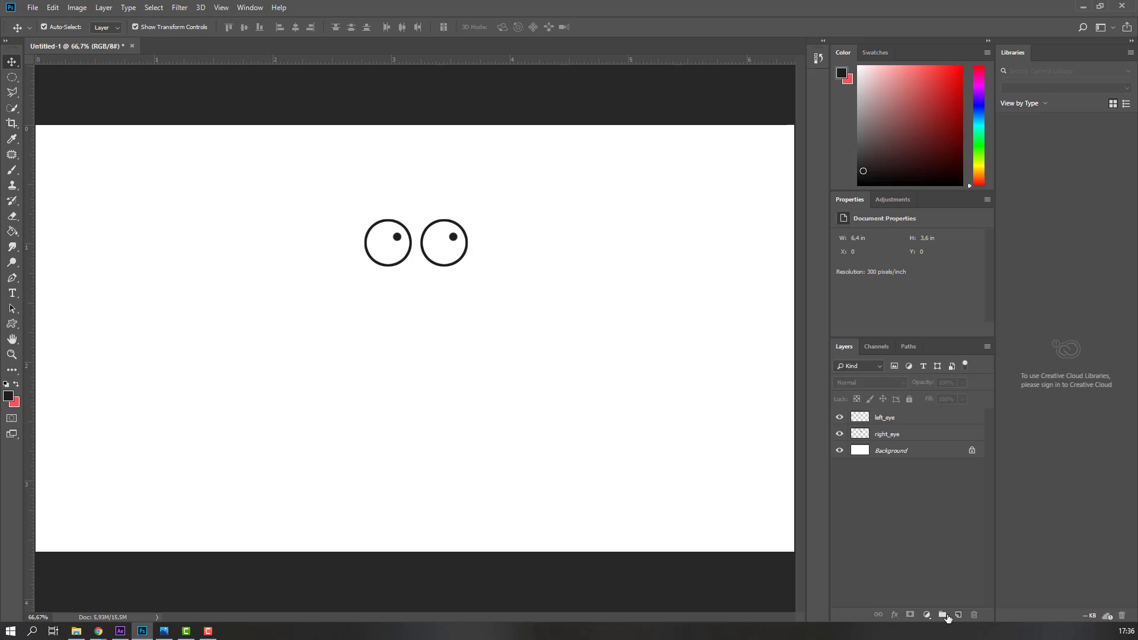
Add a new layer named head.
{"action": "left_click", "coordinate": [958, 615]}
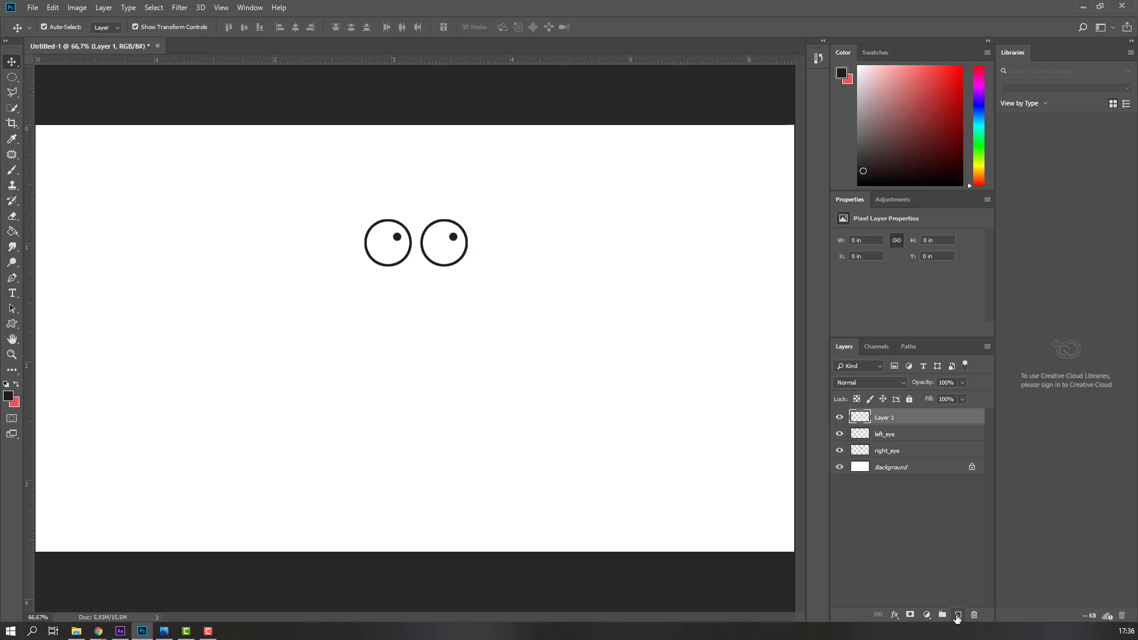
{"action": "double_click", "coordinate": [888, 416]}
{"action": "type", "text": "head"}
{"action": "key", "text": "Return"}
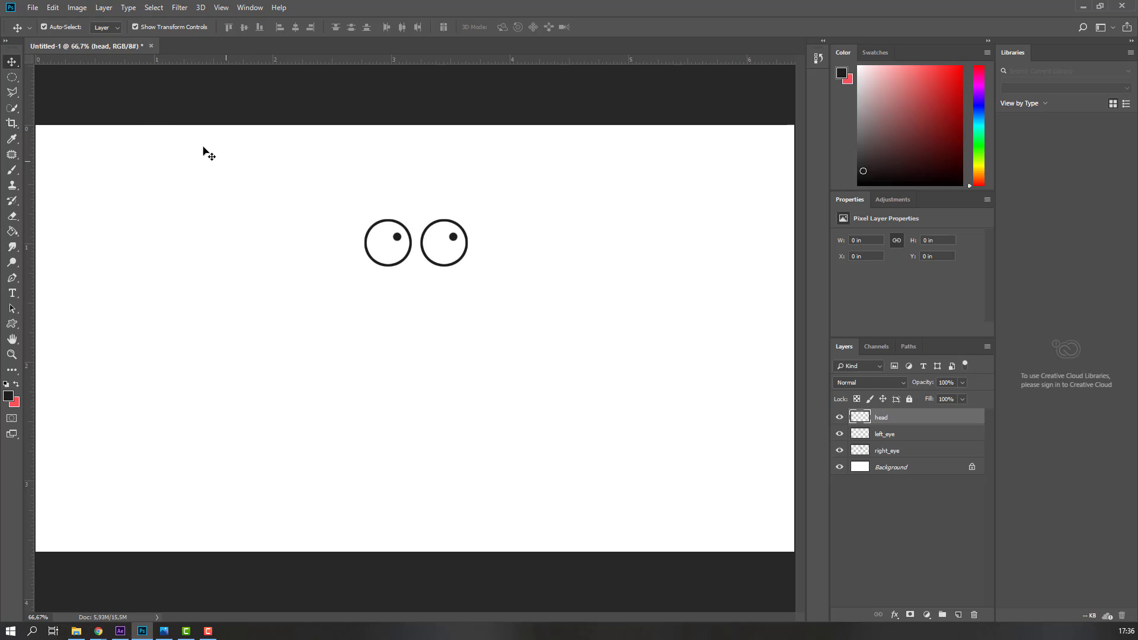
Draw a large circle around both eyes and stroke it 6 px, then deselect.
{"action": "left_click", "coordinate": [11, 78]}
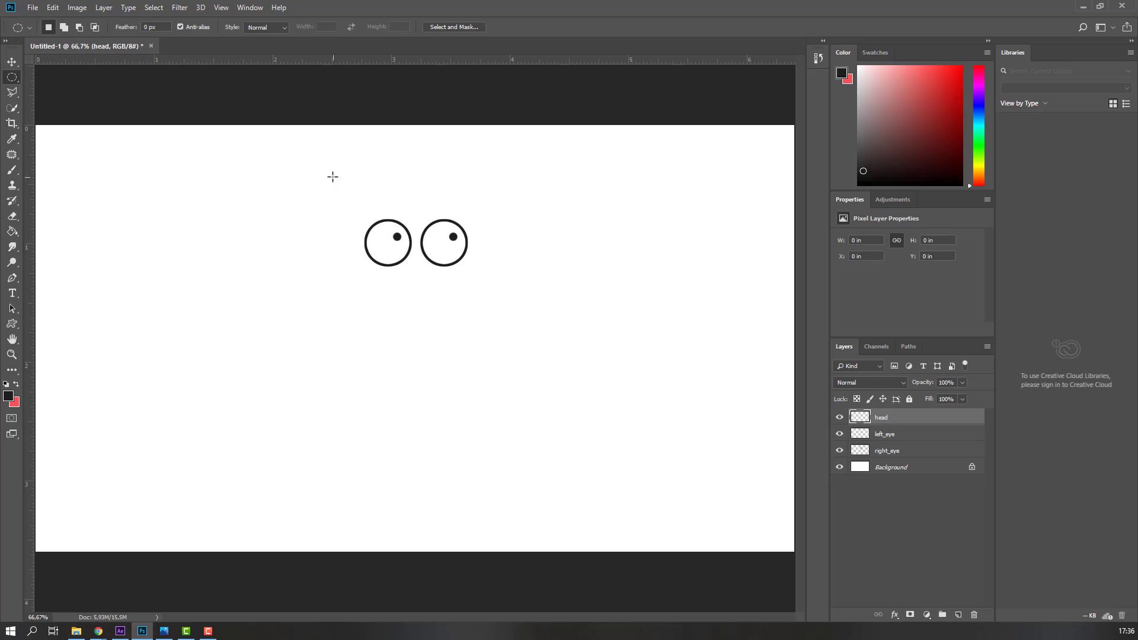
{"action": "left_click_drag", "start_coordinate": [320, 179], "coordinate": [474, 318]}
{"action": "right_click", "coordinate": [362, 209]}
{"action": "left_click", "coordinate": [376, 369]}
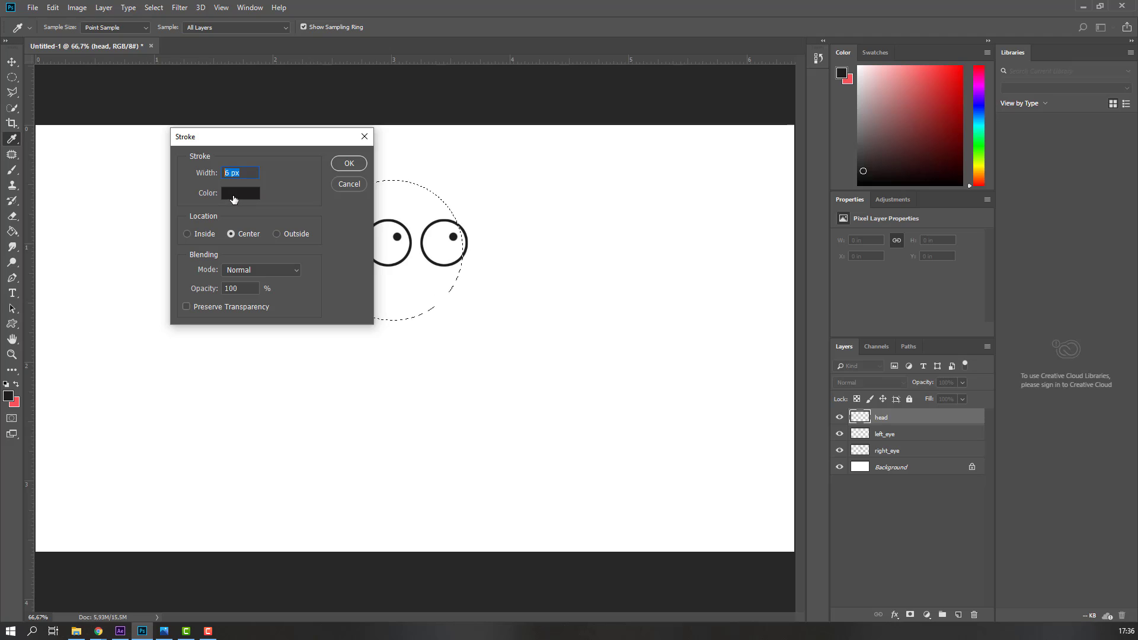
{"action": "left_click", "coordinate": [348, 163]}
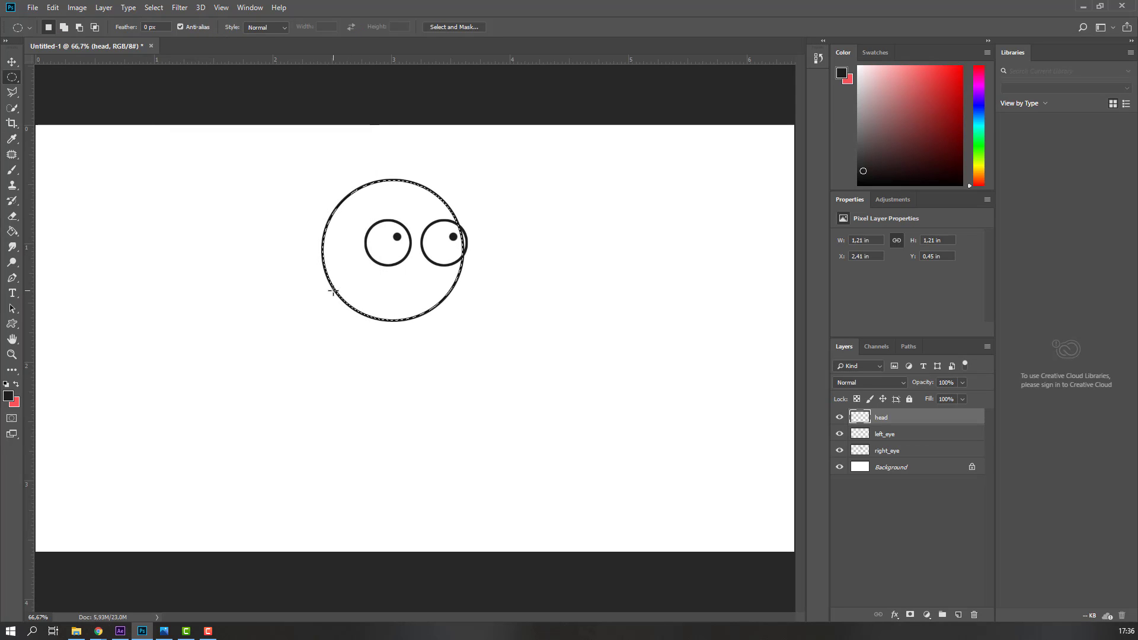
{"action": "key", "text": "ctrl+d"}
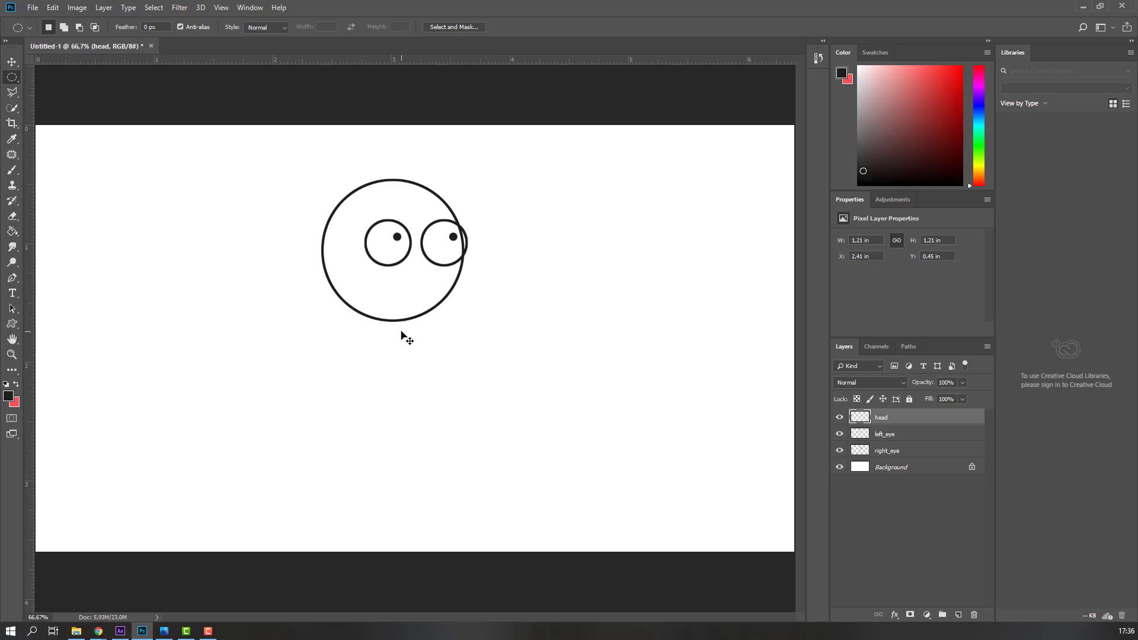
{"action": "key", "text": "v"}
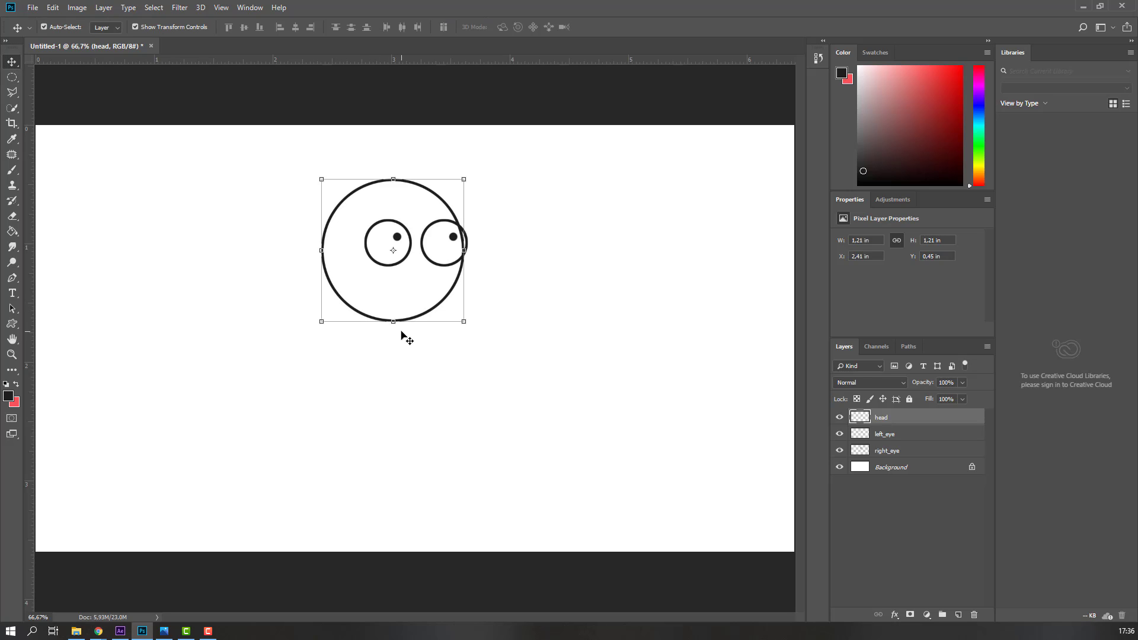
{"action": "left_click", "coordinate": [910, 497]}
On the head layer, lasso the stretch of outline crossing the right eye.
{"action": "left_click", "coordinate": [883, 418]}
{"action": "left_click", "coordinate": [10, 355]}
{"action": "left_click_drag", "start_coordinate": [486, 237], "coordinate": [549, 163]}
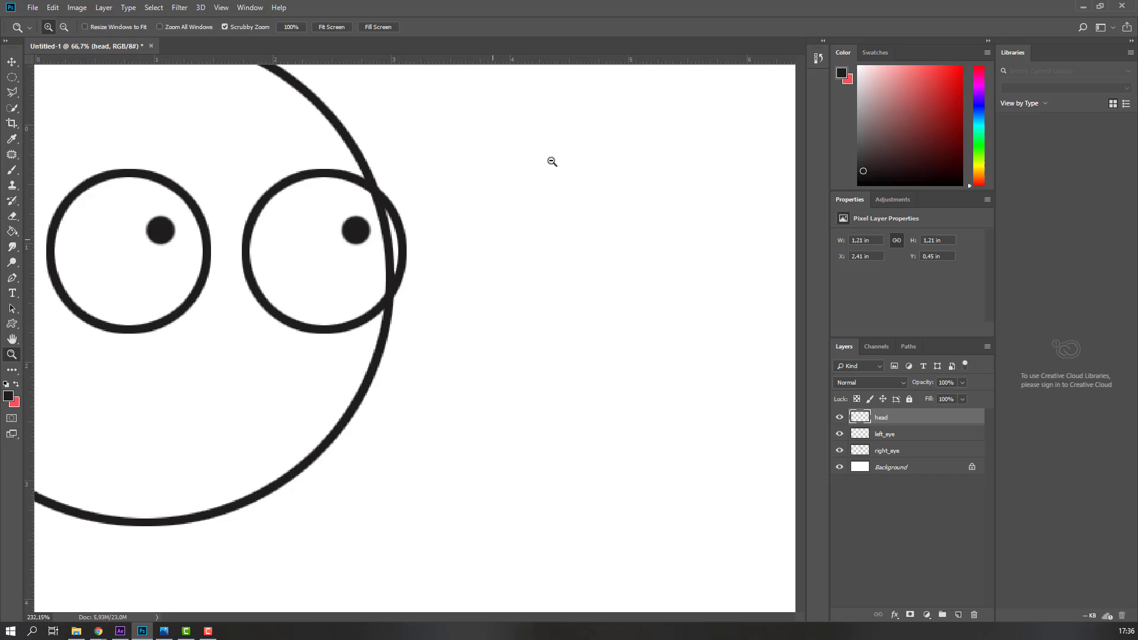
{"action": "left_click", "coordinate": [12, 92]}
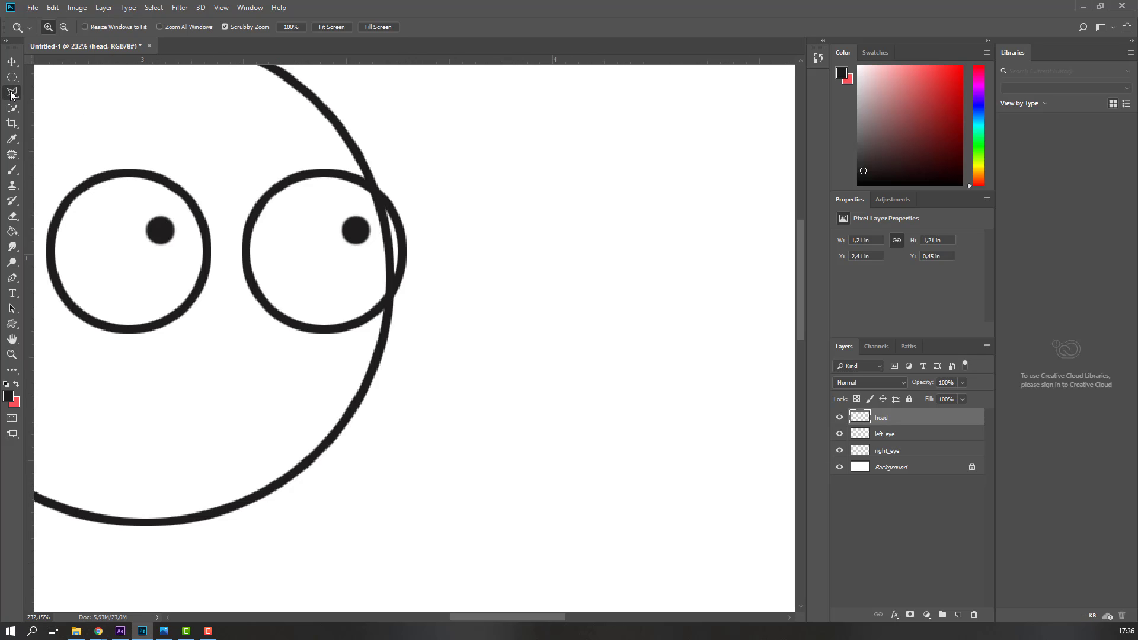
{"action": "left_click", "coordinate": [362, 186]}
{"action": "left_click", "coordinate": [356, 212]}
{"action": "left_click", "coordinate": [376, 283]}
{"action": "left_click", "coordinate": [386, 294]}
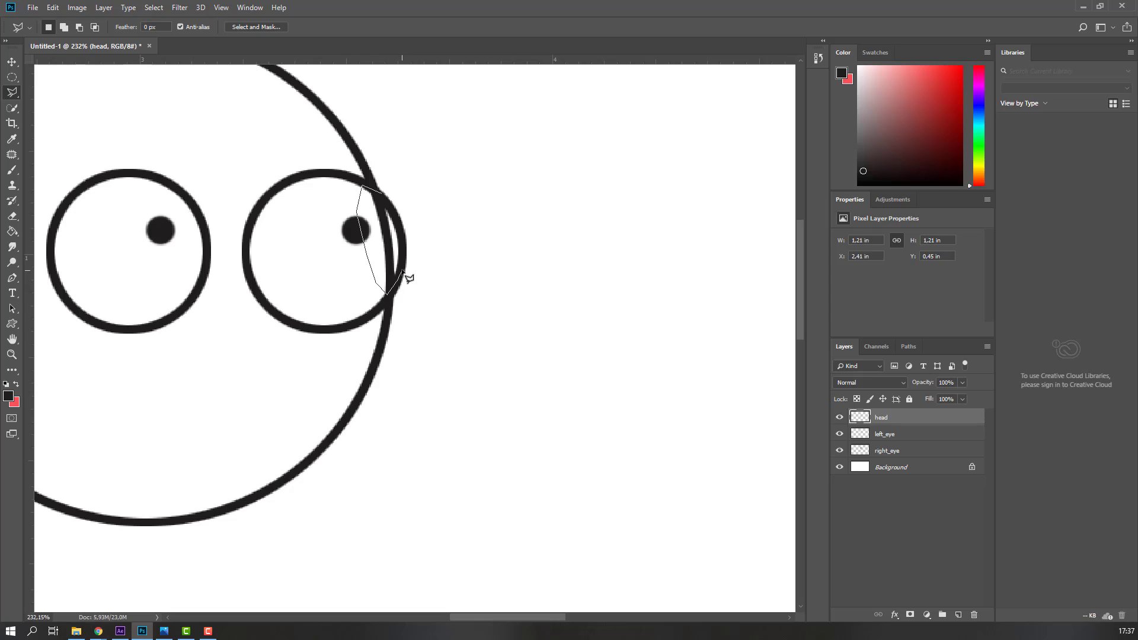
{"action": "left_click", "coordinate": [403, 272]}
{"action": "left_click", "coordinate": [404, 251]}
{"action": "left_click", "coordinate": [398, 226]}
{"action": "left_click", "coordinate": [387, 197]}
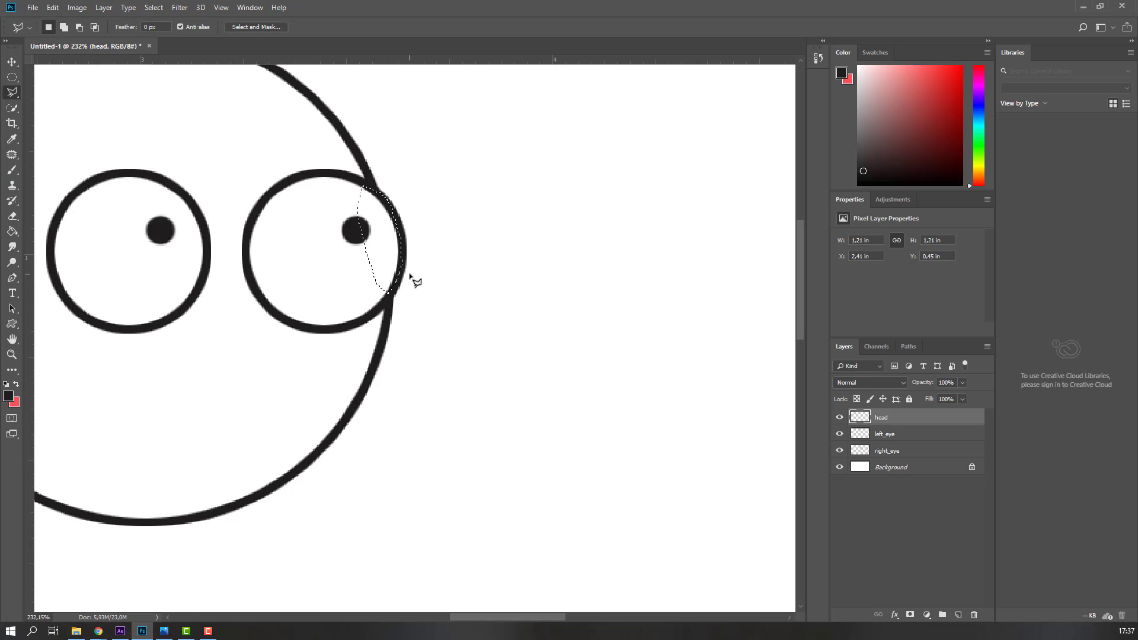
Erase the selected outline stretch and zoom back out to the whole face.
{"action": "key", "text": "ctrl+d"}
{"action": "key", "text": "ctrl+1"}
{"action": "key", "text": "v"}
{"action": "left_click", "coordinate": [863, 521]}
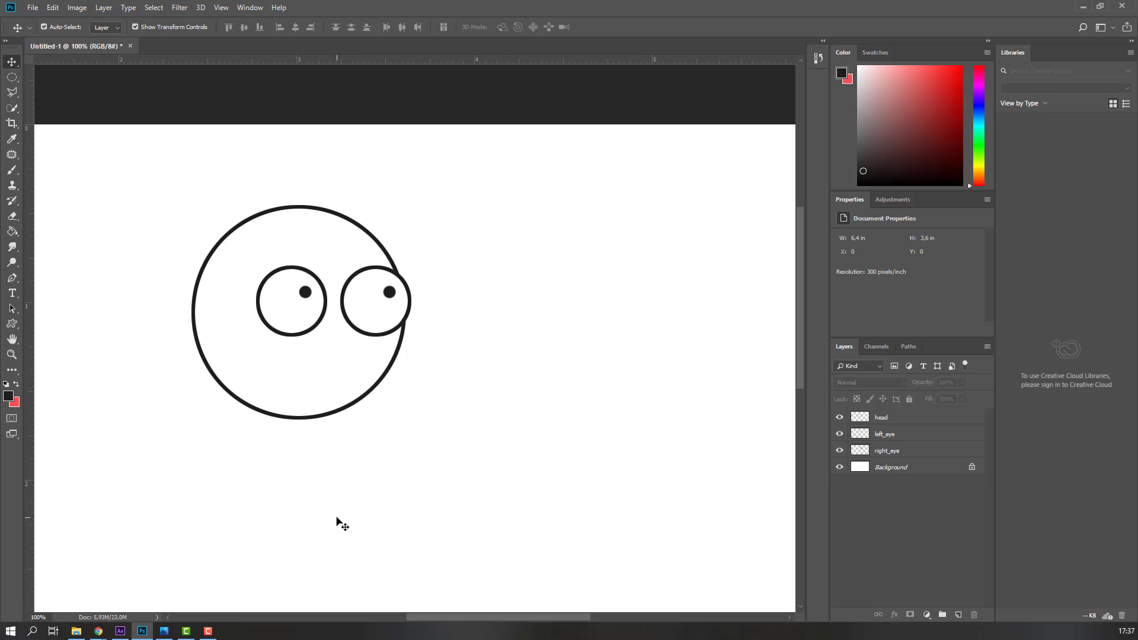
Add a new layer named ear.
{"action": "left_click", "coordinate": [959, 616]}
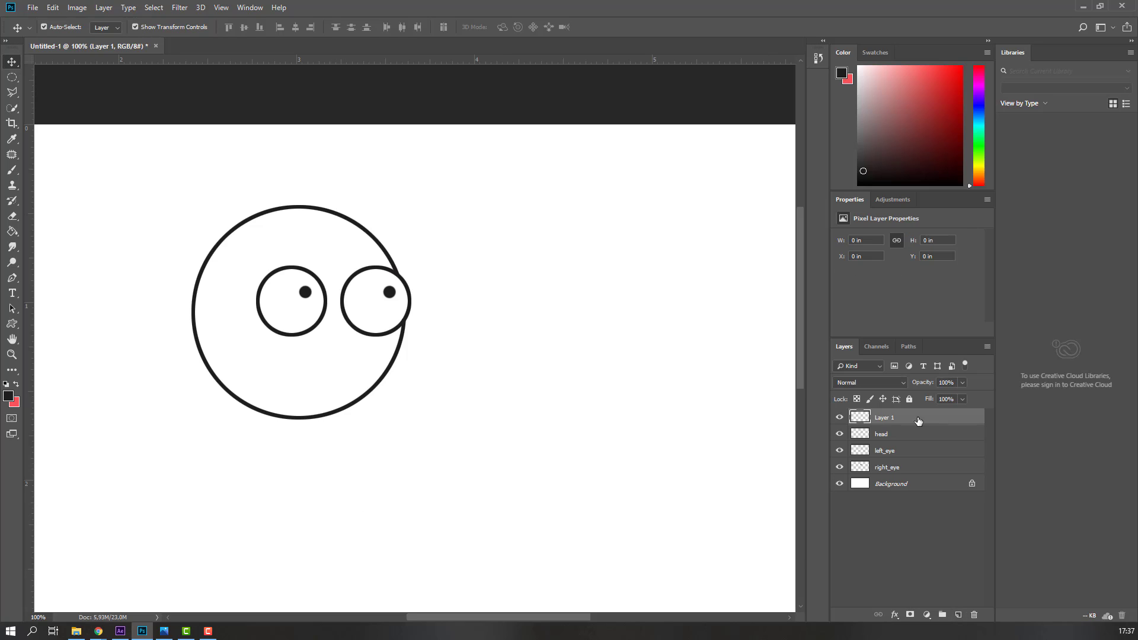
{"action": "double_click", "coordinate": [887, 418]}
{"action": "type", "text": "ear"}
{"action": "left_click", "coordinate": [882, 503]}
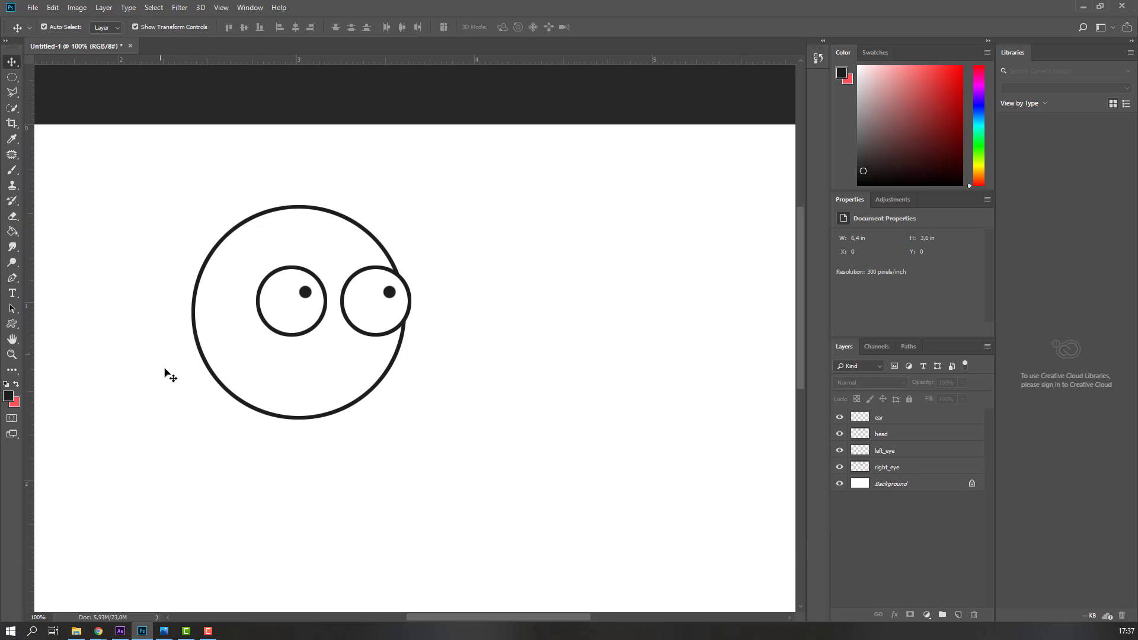
Brush a 6 px curved ear stroke on the head's left edge on the ear layer.
{"action": "left_click", "coordinate": [873, 469]}
{"action": "left_click", "coordinate": [887, 451]}
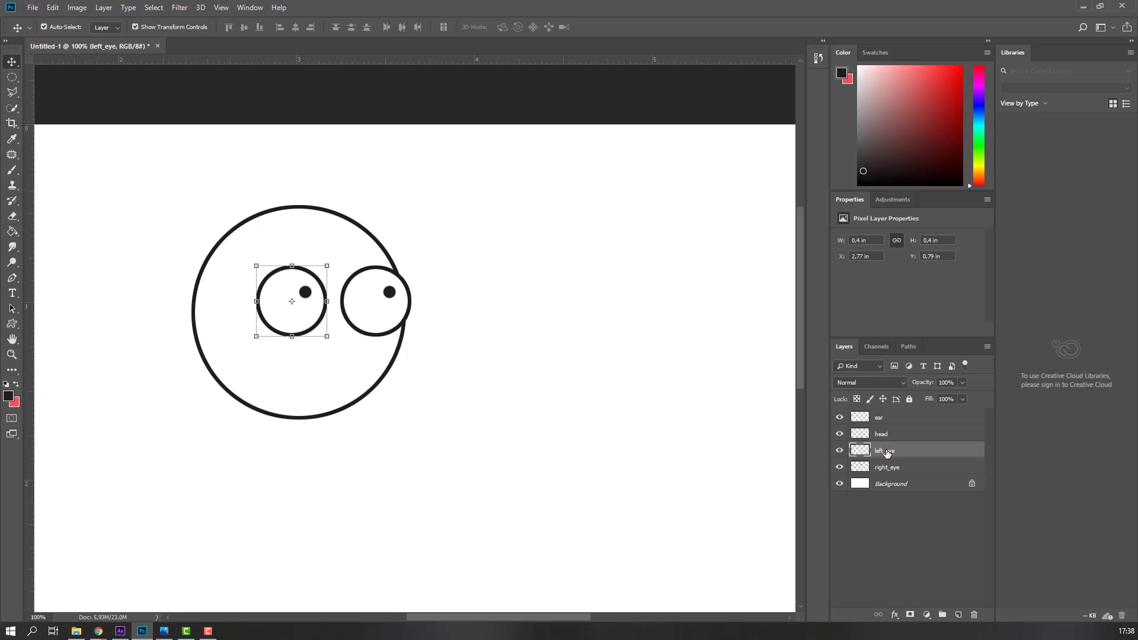
{"action": "left_click", "coordinate": [907, 417]}
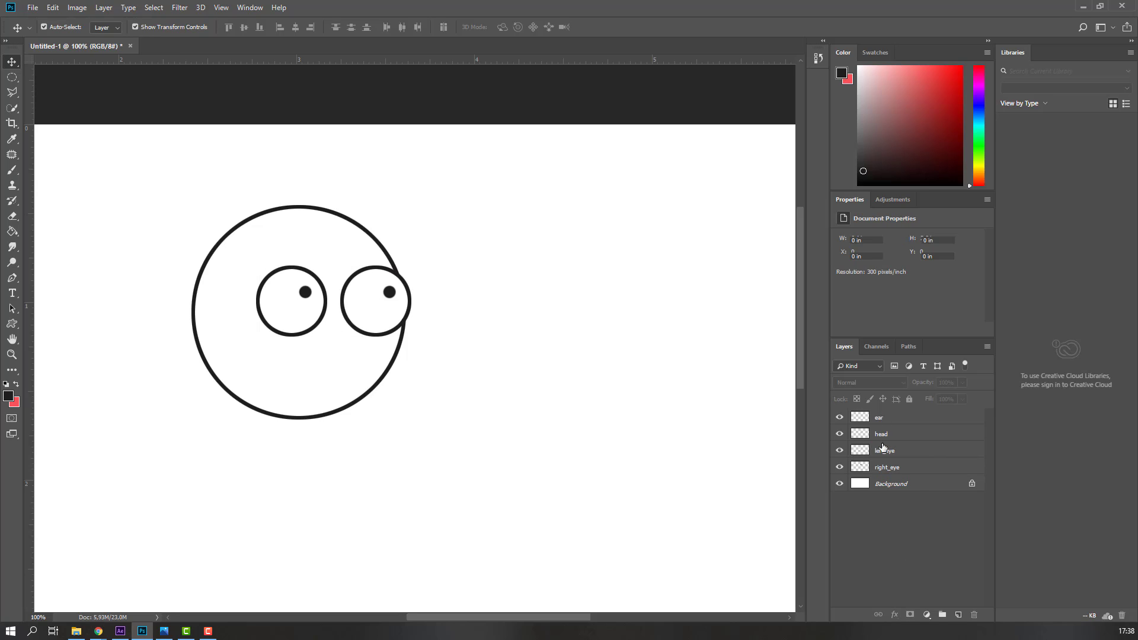
{"action": "left_click", "coordinate": [12, 170]}
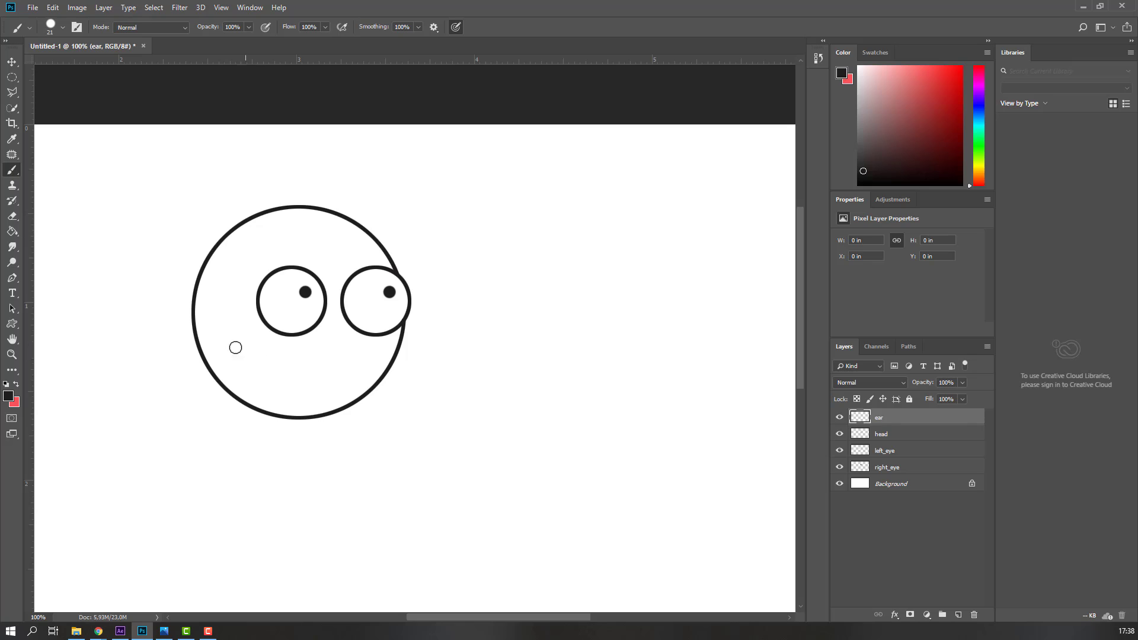
{"action": "right_click", "coordinate": [415, 253]}
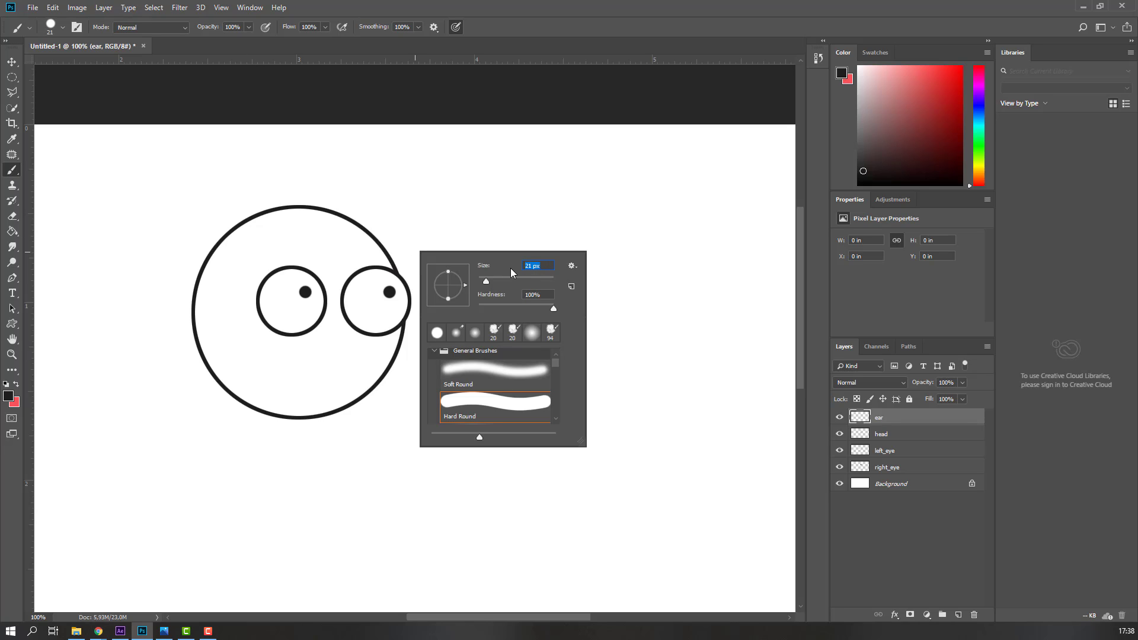
{"action": "type", "text": "6"}
{"action": "key", "text": "Return"}
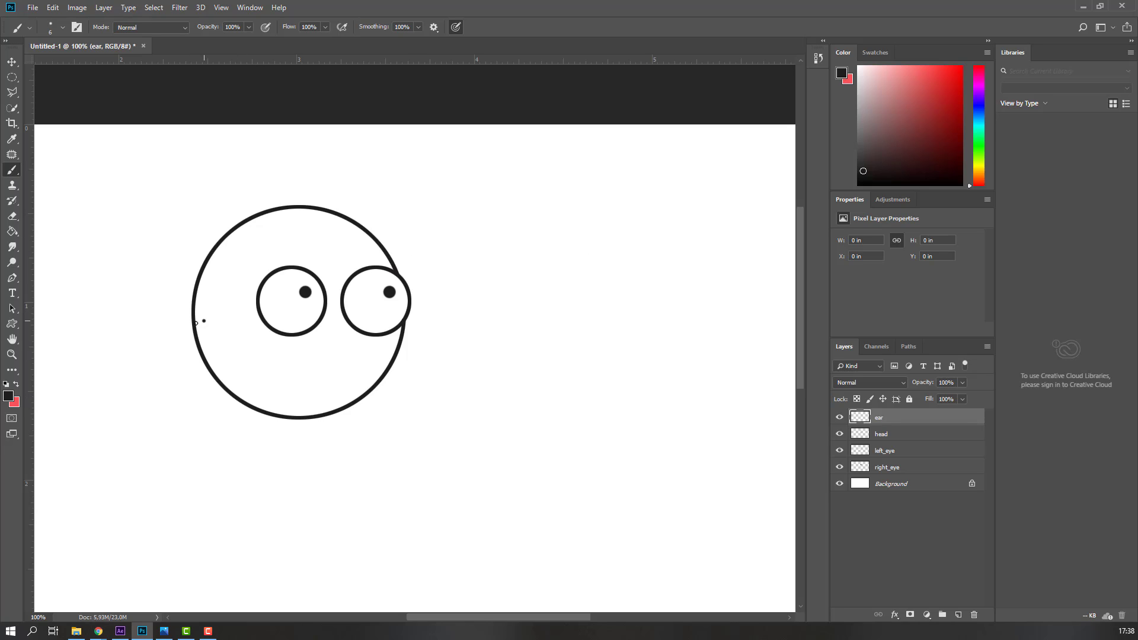
{"action": "mouse_move", "coordinate": [196, 323]}
{"action": "left_mouse_down"}
{"action": "mouse_move", "coordinate": [221, 368]}
{"action": "mouse_move", "coordinate": [228, 358]}
{"action": "mouse_move", "coordinate": [188, 348]}
{"action": "mouse_move", "coordinate": [221, 366]}
{"action": "left_mouse_up"}
{"action": "key", "text": "ctrl+z"}
On the head layer, zoom in and lasso the head outline running inside the ear.
{"action": "left_click", "coordinate": [888, 435]}
{"action": "left_click", "coordinate": [12, 92]}
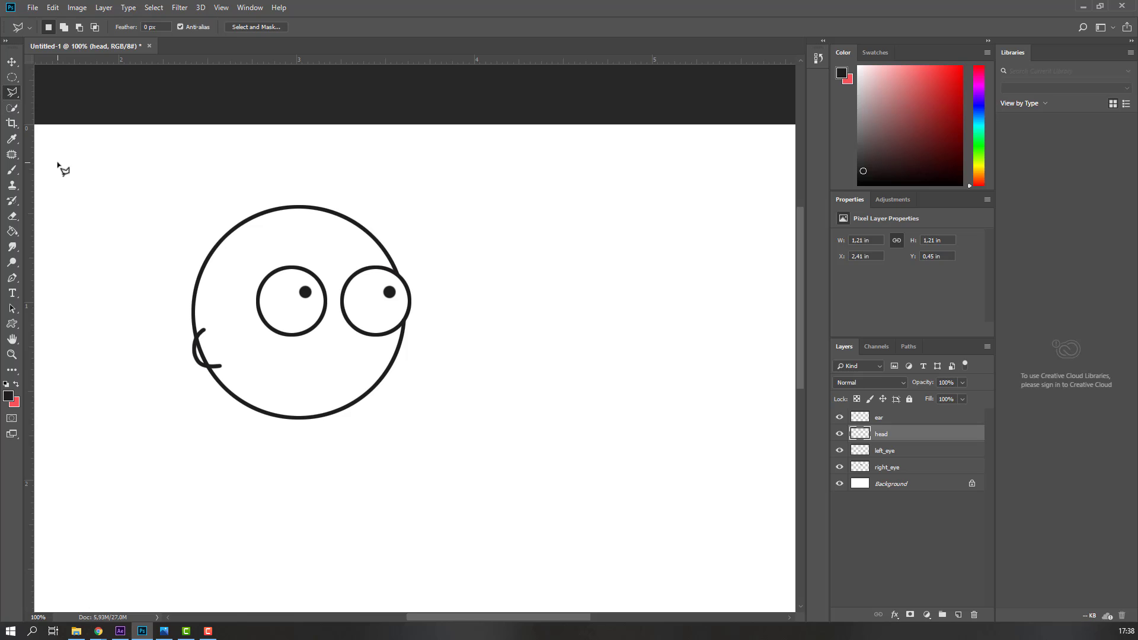
{"action": "left_click", "coordinate": [12, 354]}
{"action": "mouse_move", "coordinate": [189, 353]}
{"action": "left_mouse_down"}
{"action": "mouse_move", "coordinate": [216, 326]}
{"action": "mouse_move", "coordinate": [255, 326]}
{"action": "left_mouse_up"}
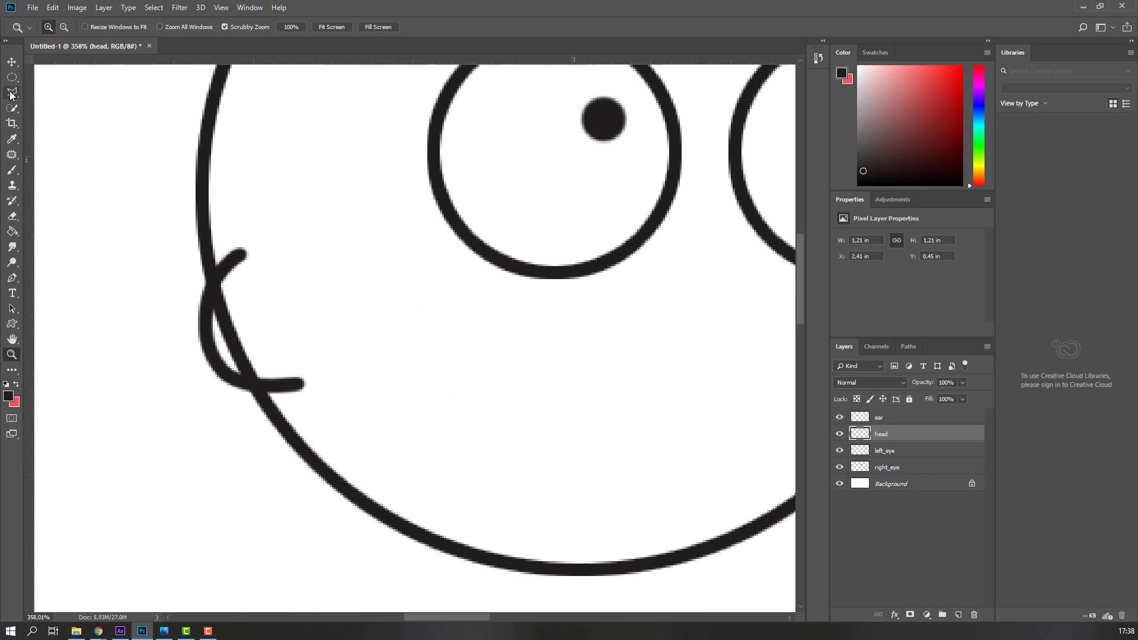
{"action": "left_click", "coordinate": [12, 92]}
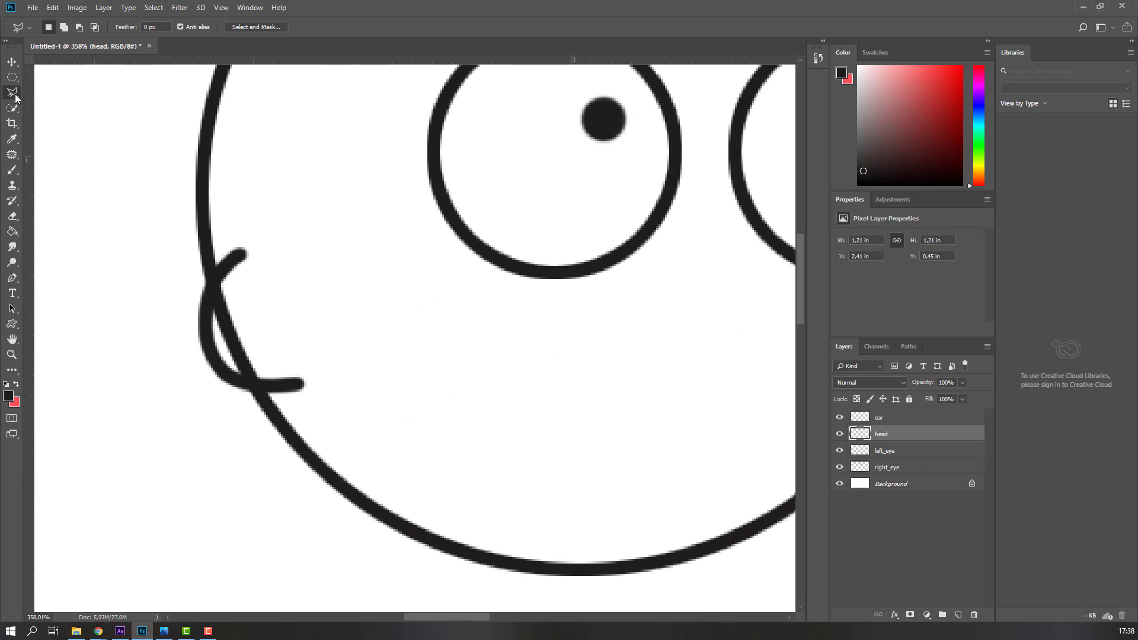
{"action": "left_click", "coordinate": [220, 274]}
{"action": "left_click", "coordinate": [209, 301]}
{"action": "left_click", "coordinate": [211, 326]}
{"action": "left_click", "coordinate": [239, 372]}
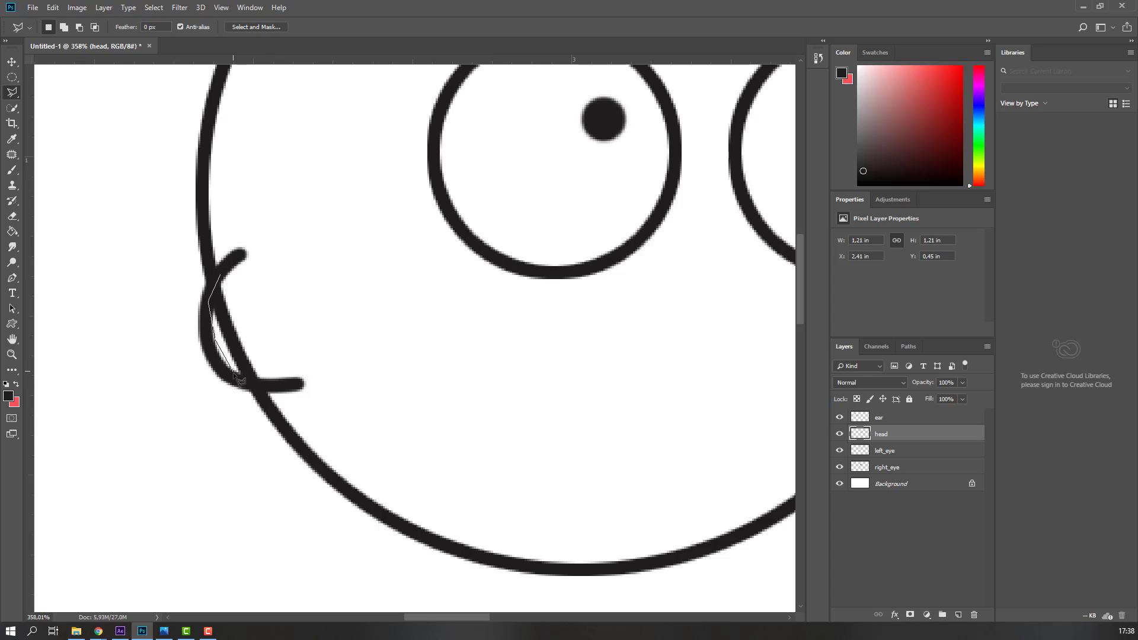
{"action": "left_click", "coordinate": [253, 383]}
{"action": "left_click", "coordinate": [275, 382]}
{"action": "left_click", "coordinate": [275, 341]}
{"action": "left_click", "coordinate": [221, 275]}
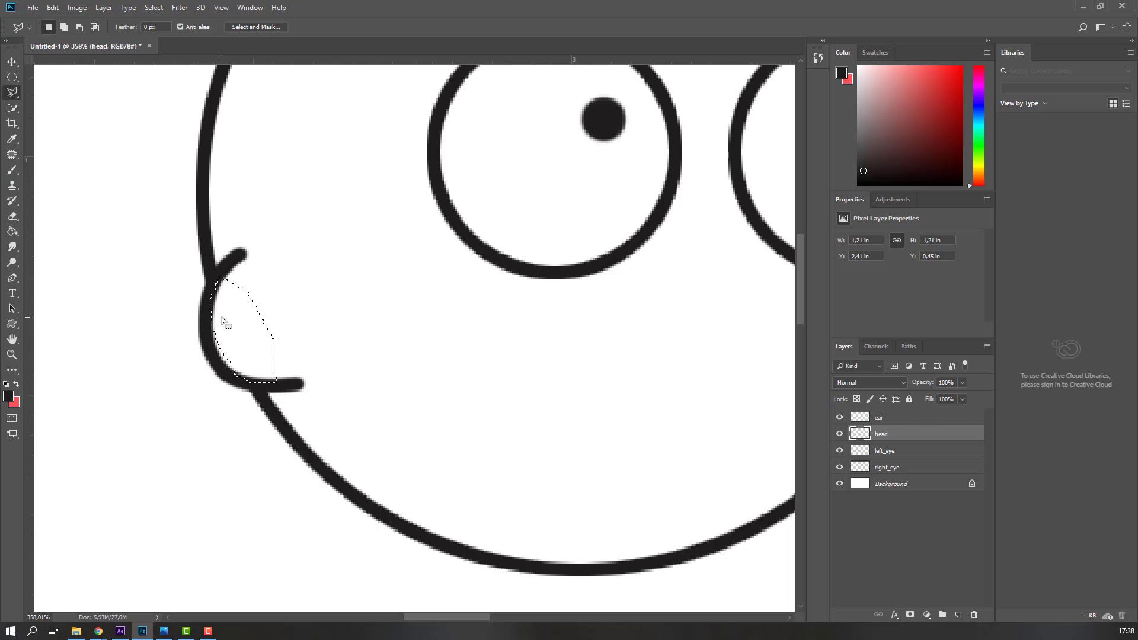
Cut the selected outline, zoom back out, and add a new layer above ear.
{"action": "key", "text": "ctrl+x"}
{"action": "key", "text": "ctrl+d"}
{"action": "key", "text": "ctrl+1"}
{"action": "left_click", "coordinate": [11, 63]}
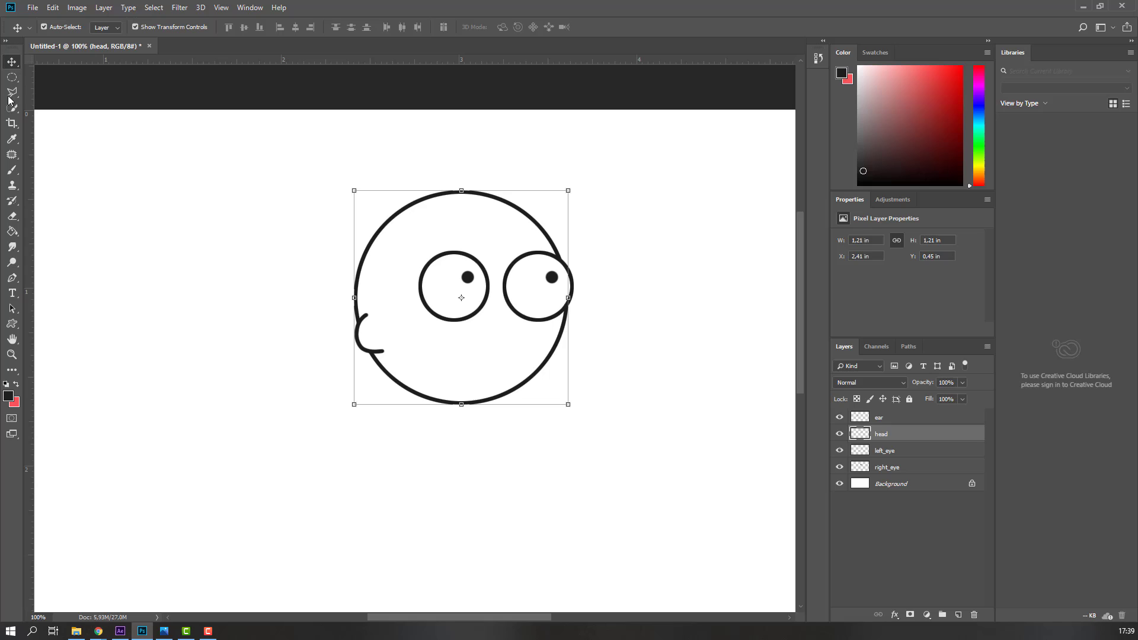
{"action": "left_click", "coordinate": [881, 418]}
{"action": "left_click", "coordinate": [959, 615]}
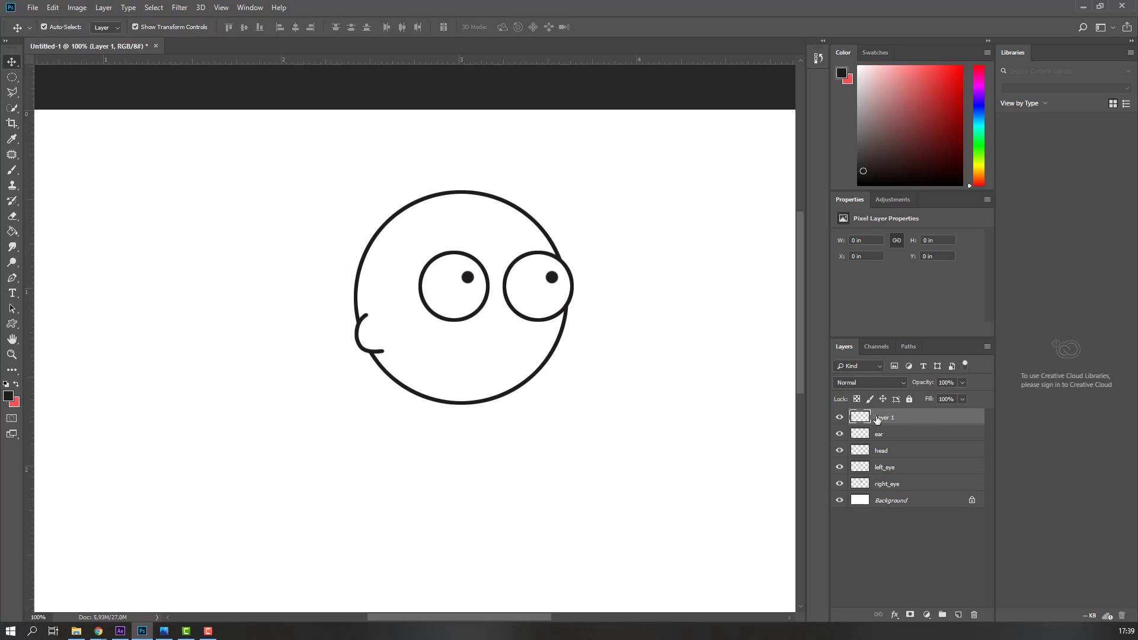
Name the new layer hair and brush a wavy hair outline over the head.
{"action": "double_click", "coordinate": [884, 417]}
{"action": "key", "text": "Return"}
{"action": "left_click", "coordinate": [13, 171]}
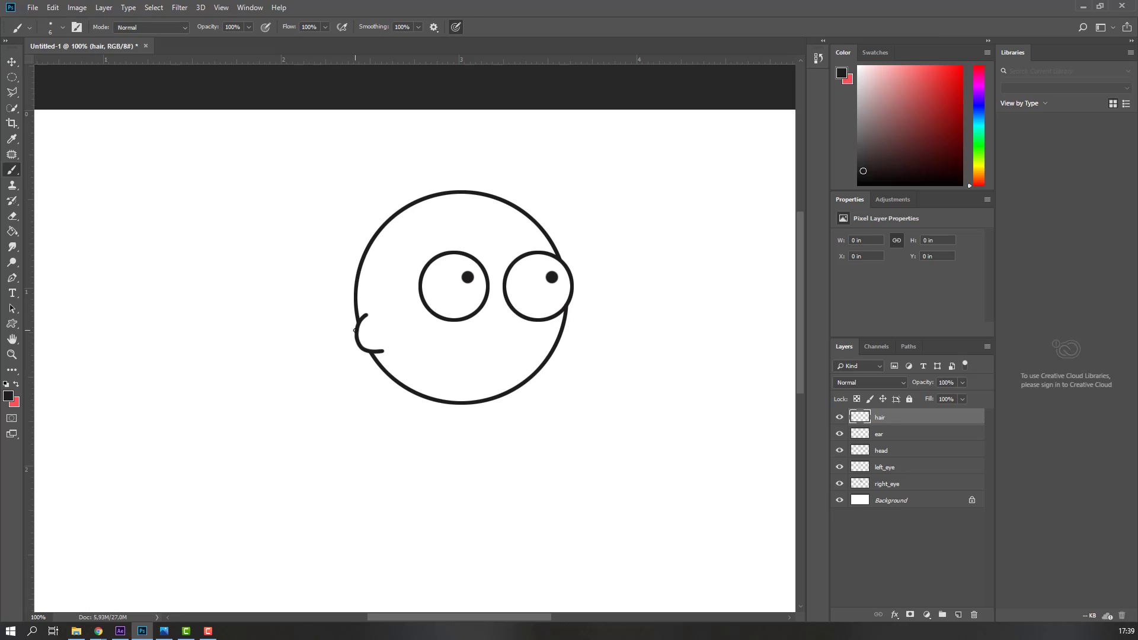
{"action": "mouse_move", "coordinate": [356, 330]}
{"action": "left_mouse_down"}
{"action": "mouse_move", "coordinate": [332, 247]}
{"action": "mouse_move", "coordinate": [454, 153]}
{"action": "mouse_move", "coordinate": [552, 206]}
{"action": "left_mouse_up"}
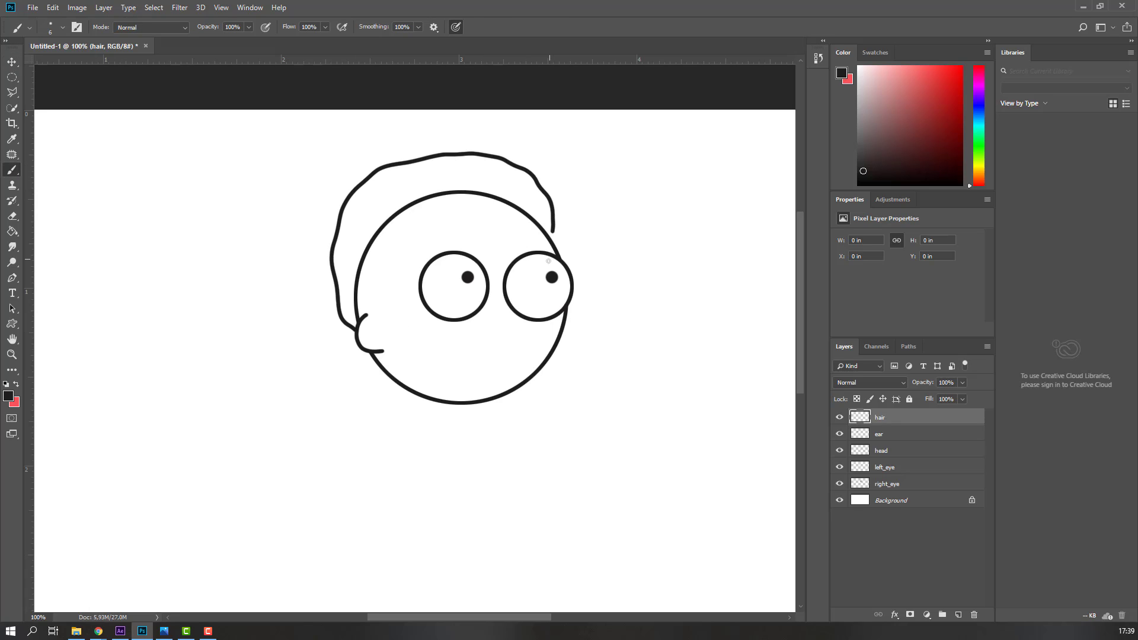
{"action": "left_click_drag", "start_coordinate": [549, 260], "coordinate": [549, 264]}
{"action": "key", "text": "v"}
{"action": "left_click", "coordinate": [437, 299]}
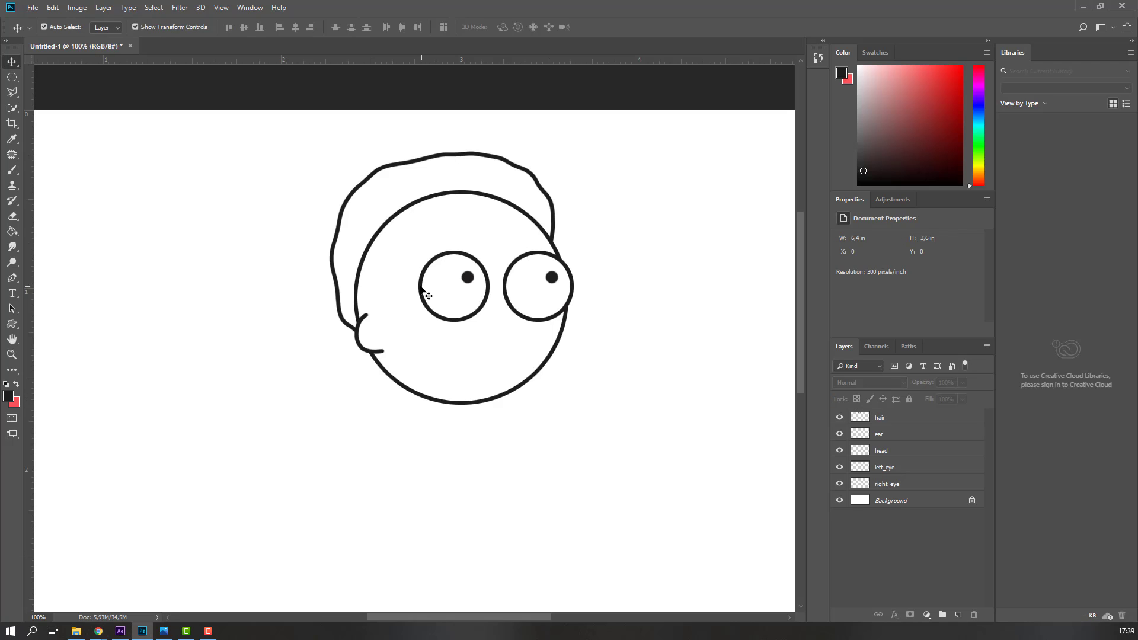
Add a layer named eyebrown and set up the brush for the two eyebrows.
{"action": "left_click", "coordinate": [959, 615]}
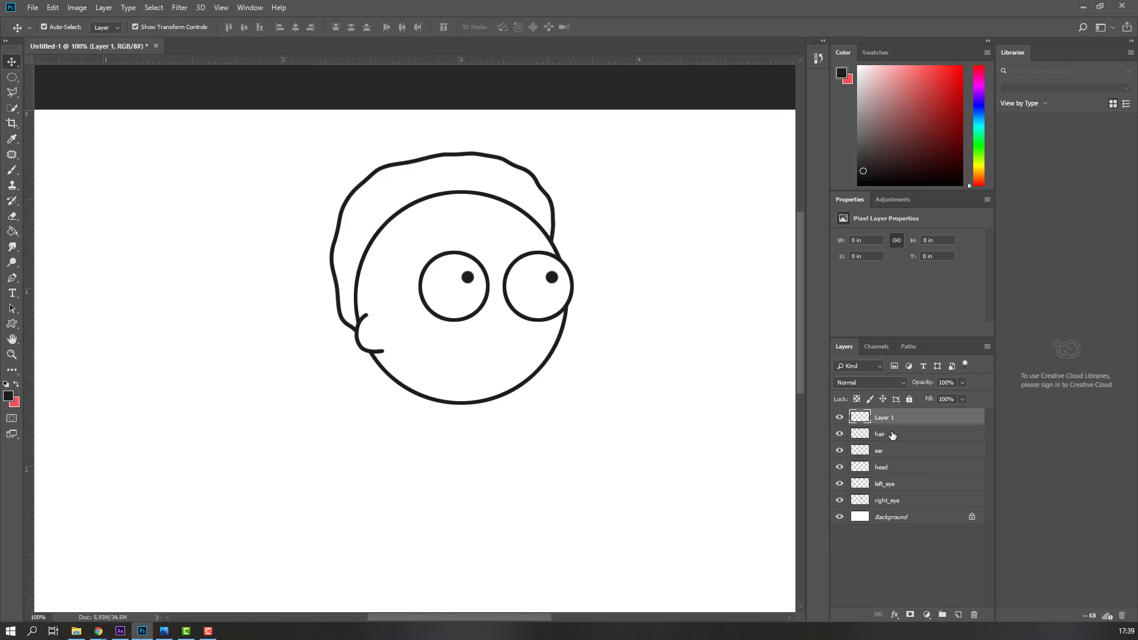
{"action": "double_click", "coordinate": [886, 418]}
{"action": "key", "text": "Return"}
{"action": "left_click", "coordinate": [11, 170]}
{"action": "right_click", "coordinate": [452, 246]}
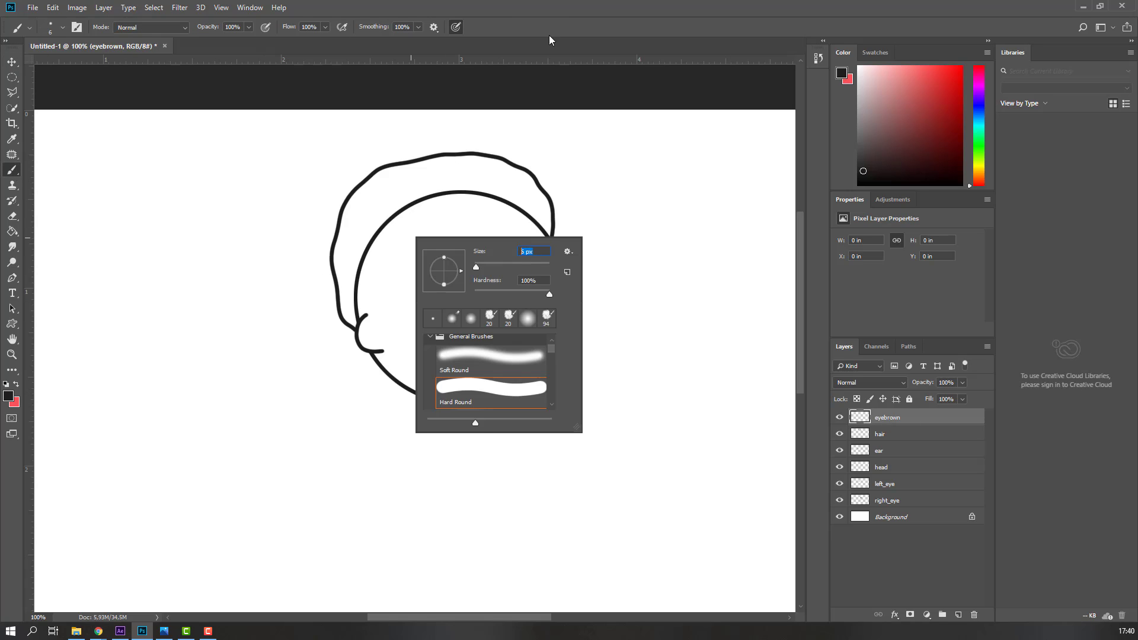
{"action": "key", "text": "Escape"}
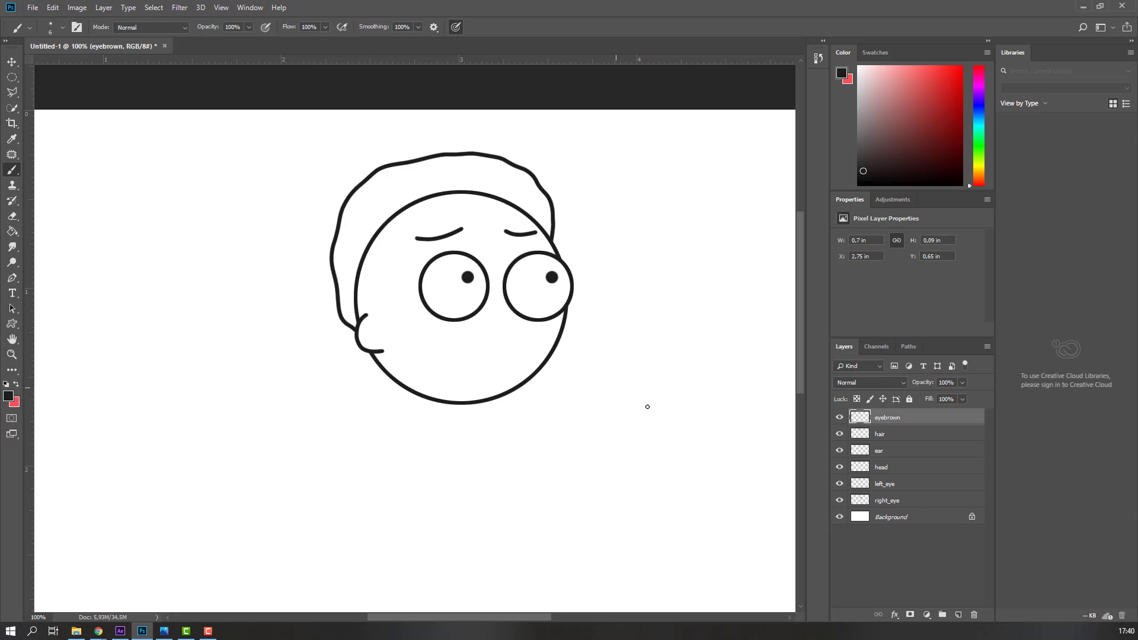
Add a new layer named nose for the small curled nose.
{"action": "left_click", "coordinate": [959, 615]}
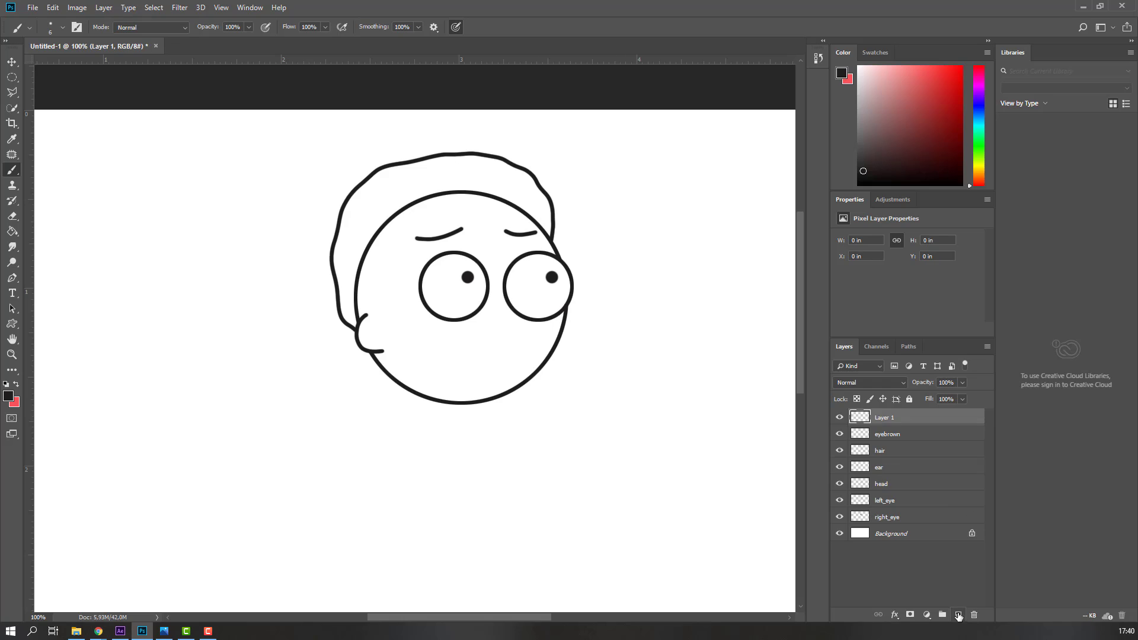
{"action": "double_click", "coordinate": [884, 417]}
{"action": "type", "text": "nose"}
{"action": "key", "text": "Return"}
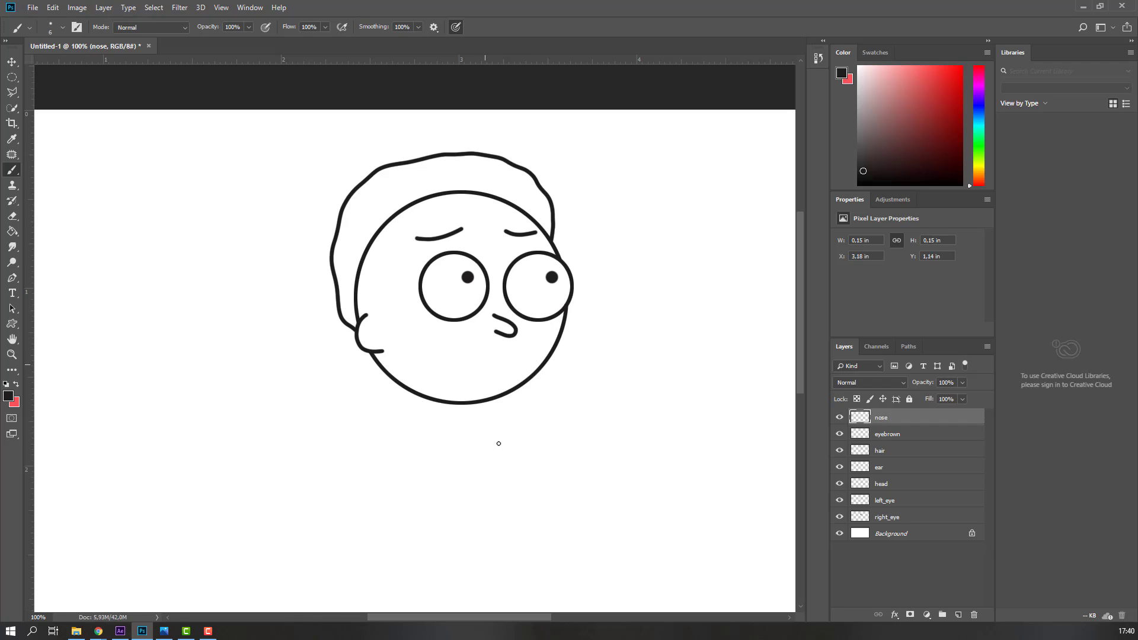
Add a new layer named mouth for the wavy mouth below the nose.
{"action": "left_click", "coordinate": [958, 615]}
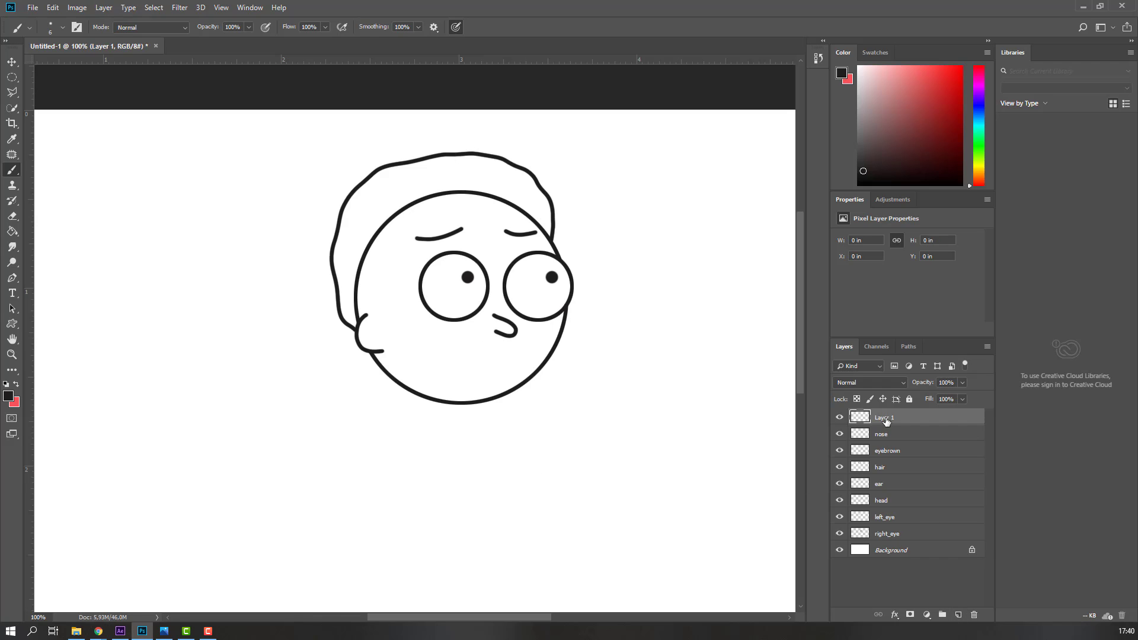
{"action": "double_click", "coordinate": [885, 417]}
{"action": "key", "text": "Return"}
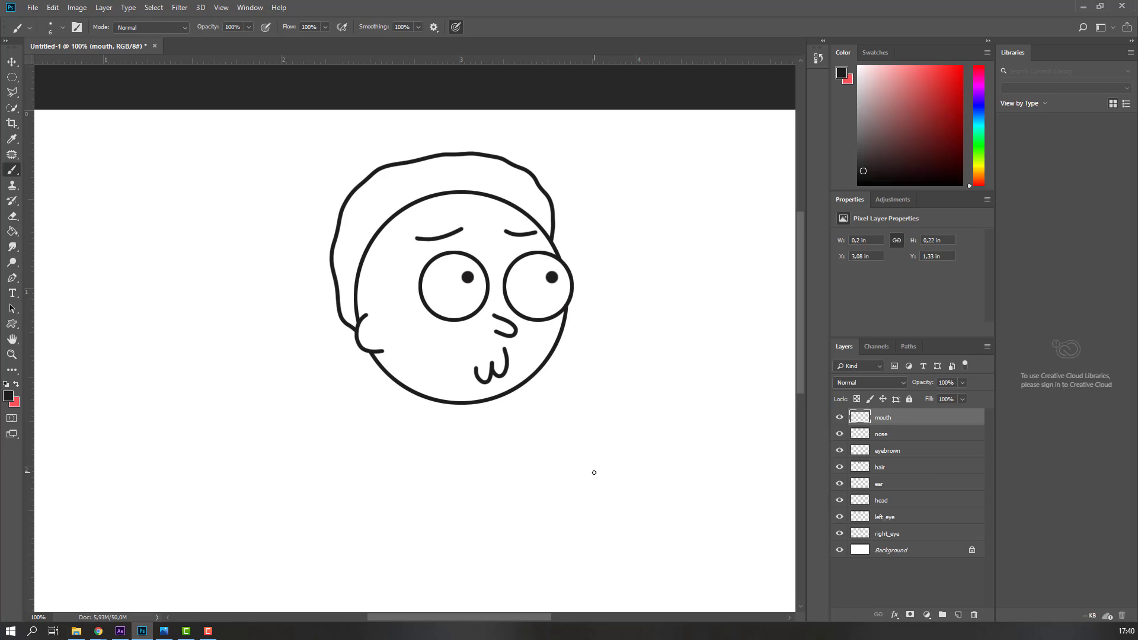
{"action": "scroll", "coordinate": [537, 461], "scroll_direction": "up", "scroll_amount": 1}
Add a new empty layer named 'color'.
{"action": "key", "text": "v"}
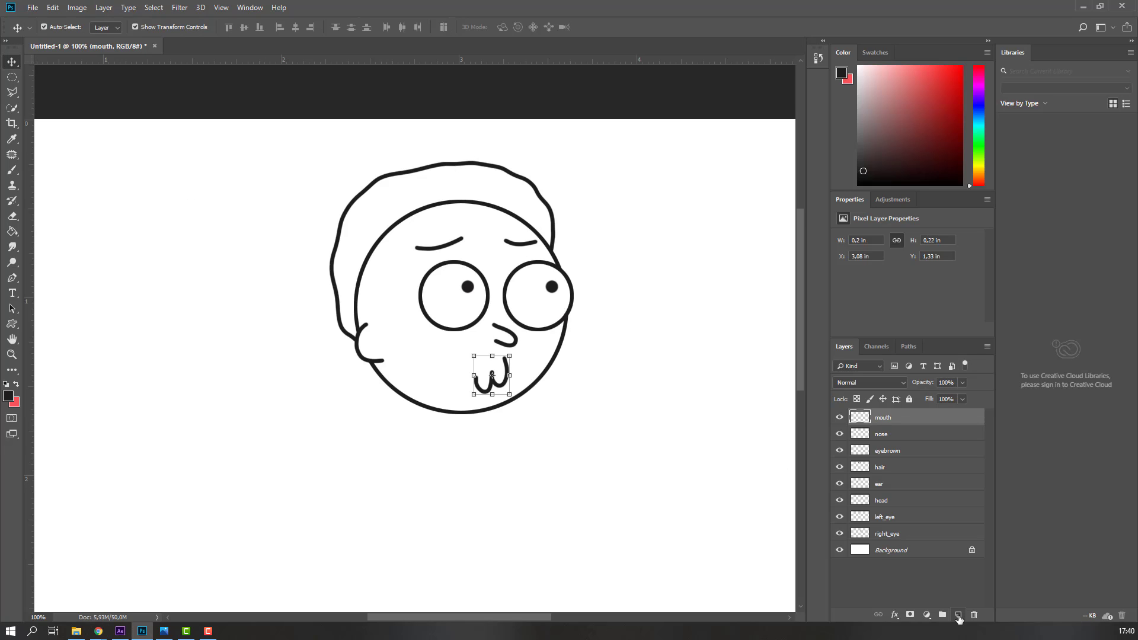
{"action": "left_click", "coordinate": [958, 615]}
{"action": "double_click", "coordinate": [885, 417]}
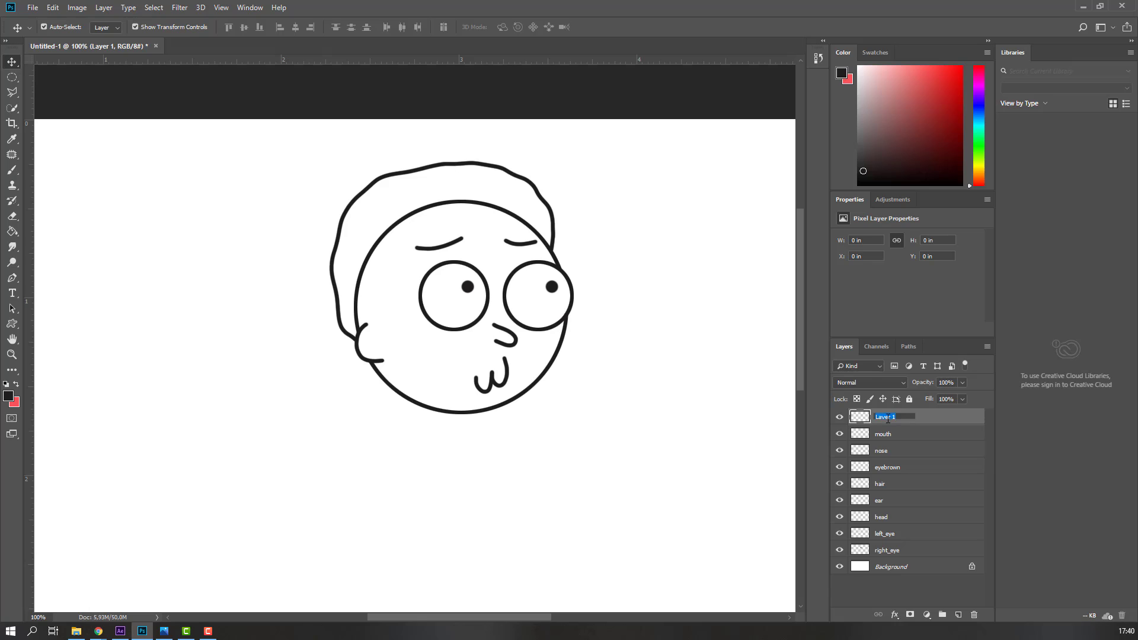
{"action": "type", "text": "color"}
{"action": "key", "text": "Return"}
Lock the line-art layers from mouth to right_eye and move the color layer just above Background.
{"action": "left_click", "coordinate": [873, 440]}
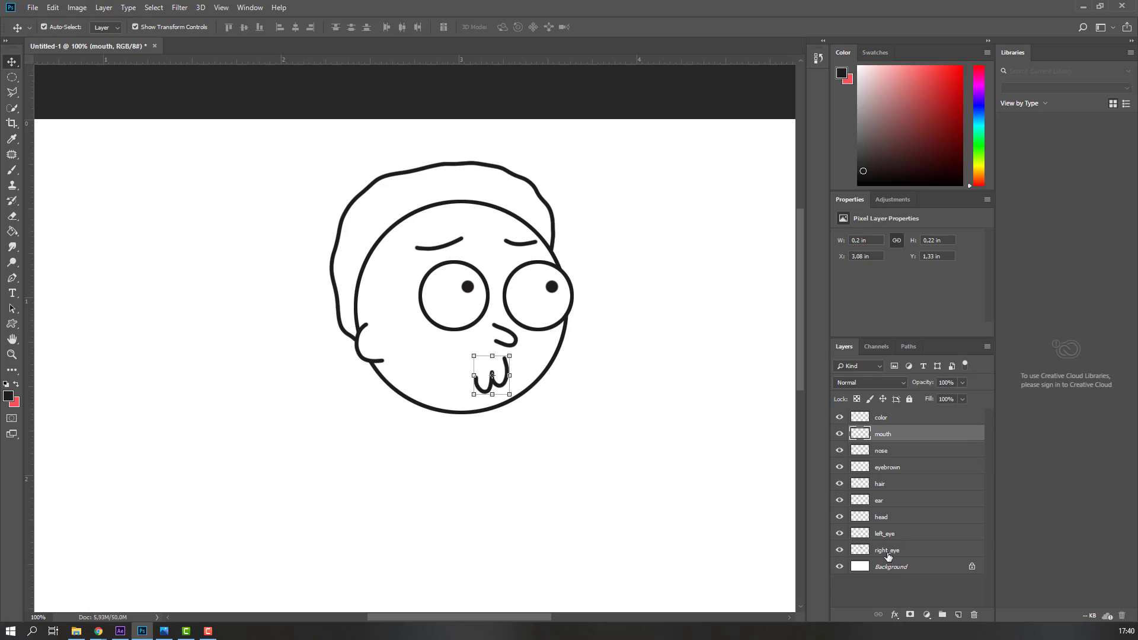
{"action": "left_click", "coordinate": [888, 556], "text": "shift"}
{"action": "left_click", "coordinate": [908, 399]}
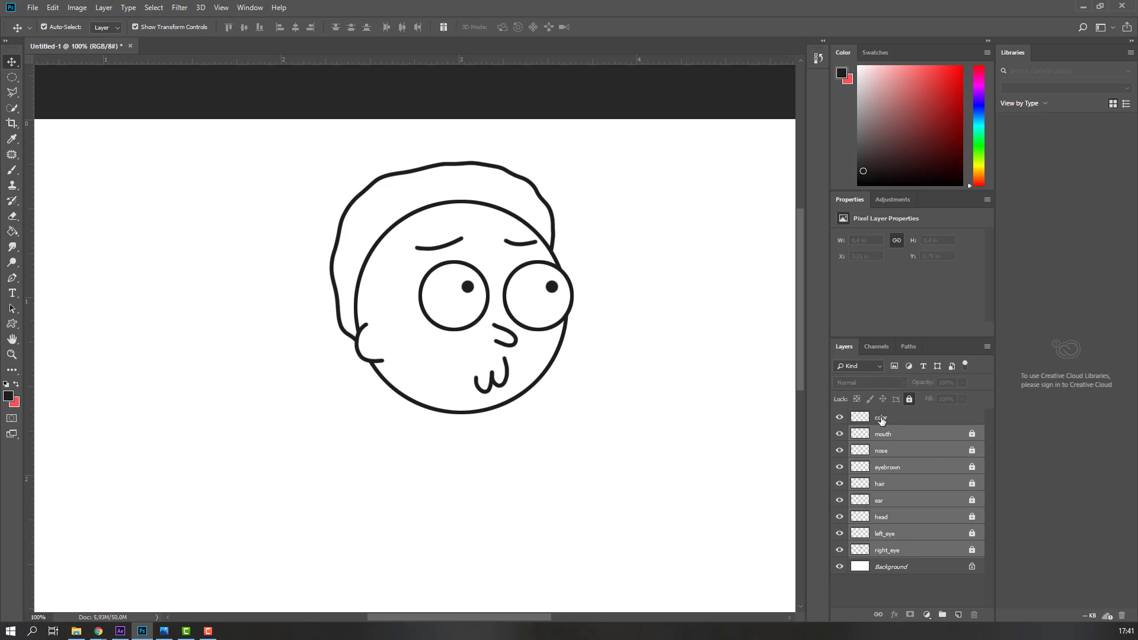
{"action": "left_click_drag", "start_coordinate": [882, 420], "coordinate": [887, 558]}
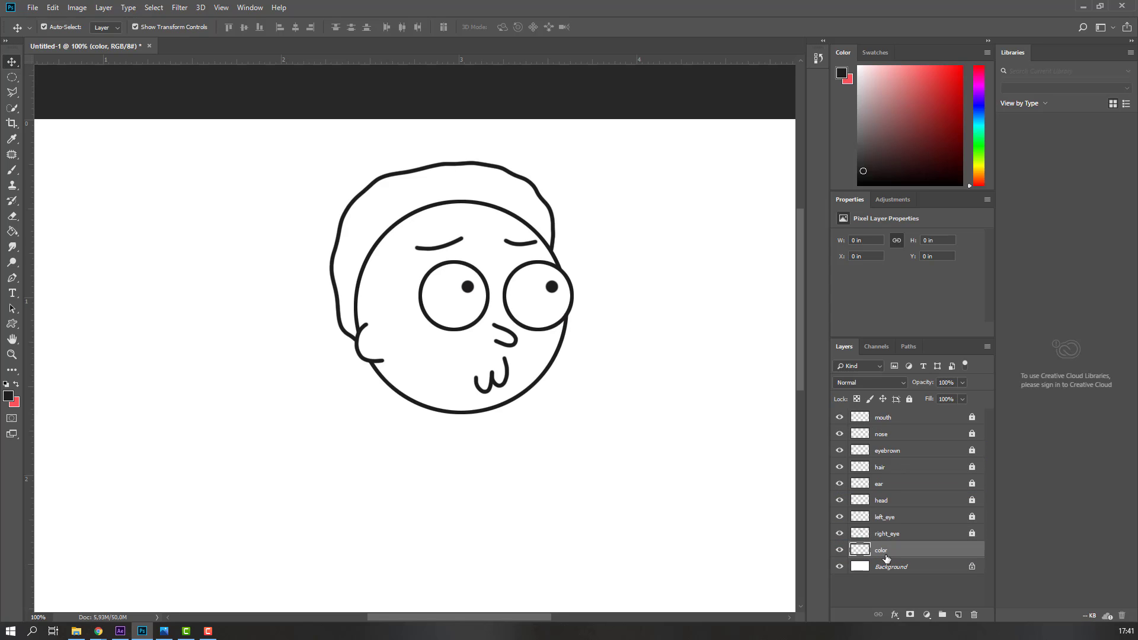
Zoom in on the face and check the brush's smoothing and flow settings.
{"action": "scroll", "coordinate": [461, 370], "scroll_direction": "up", "scroll_amount": 1}
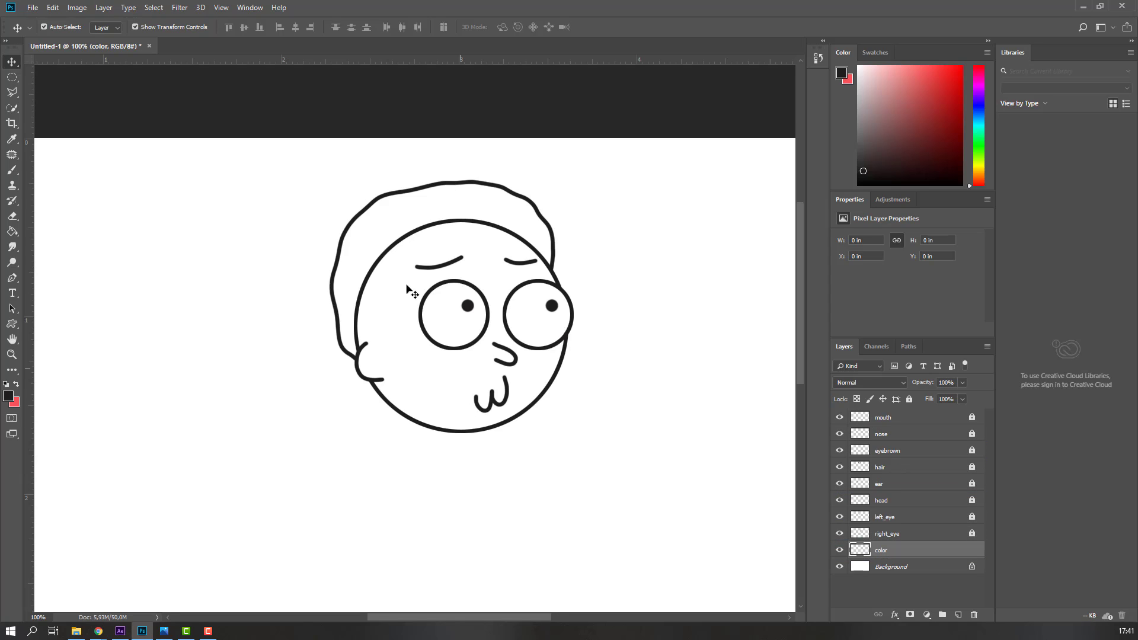
{"action": "left_click", "coordinate": [11, 354]}
{"action": "left_click", "coordinate": [495, 370]}
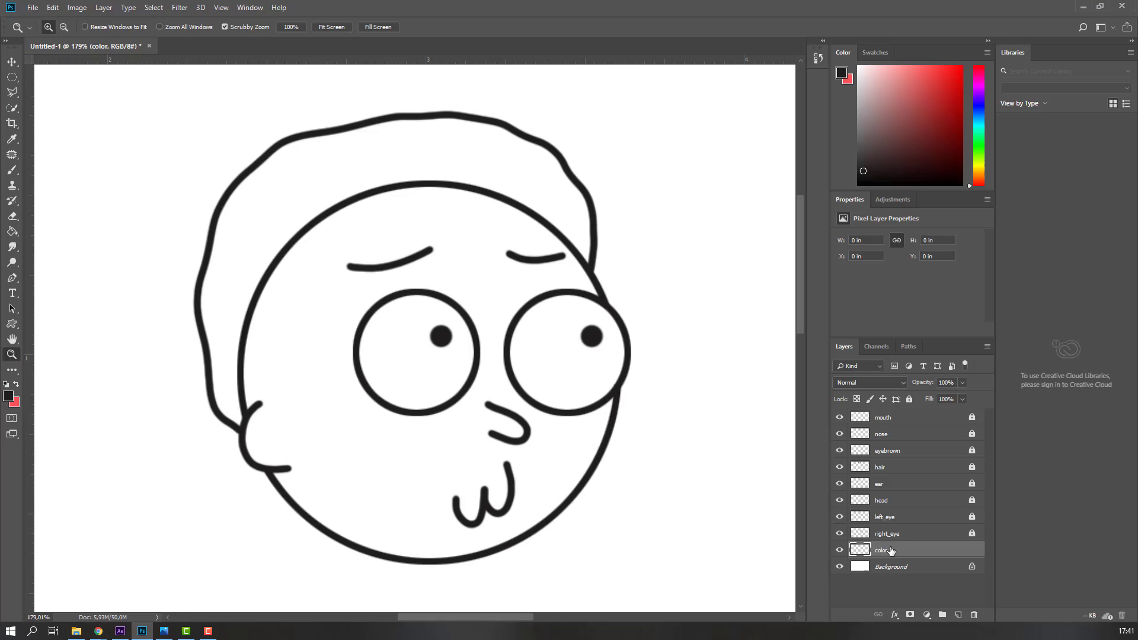
{"action": "left_click", "coordinate": [12, 170]}
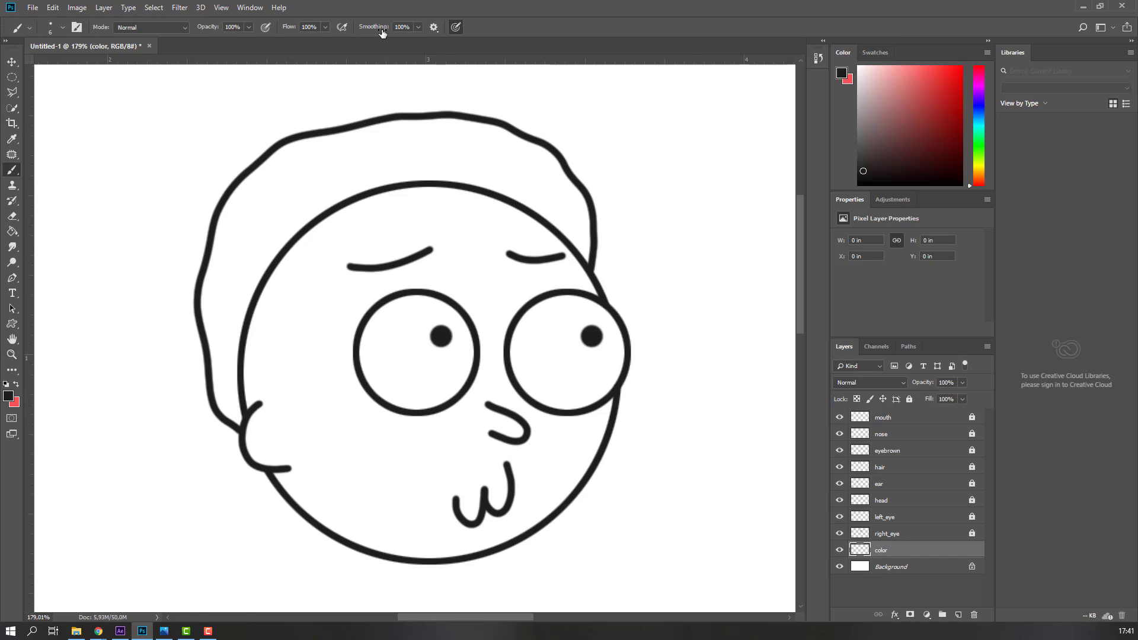
{"action": "left_click", "coordinate": [418, 26]}
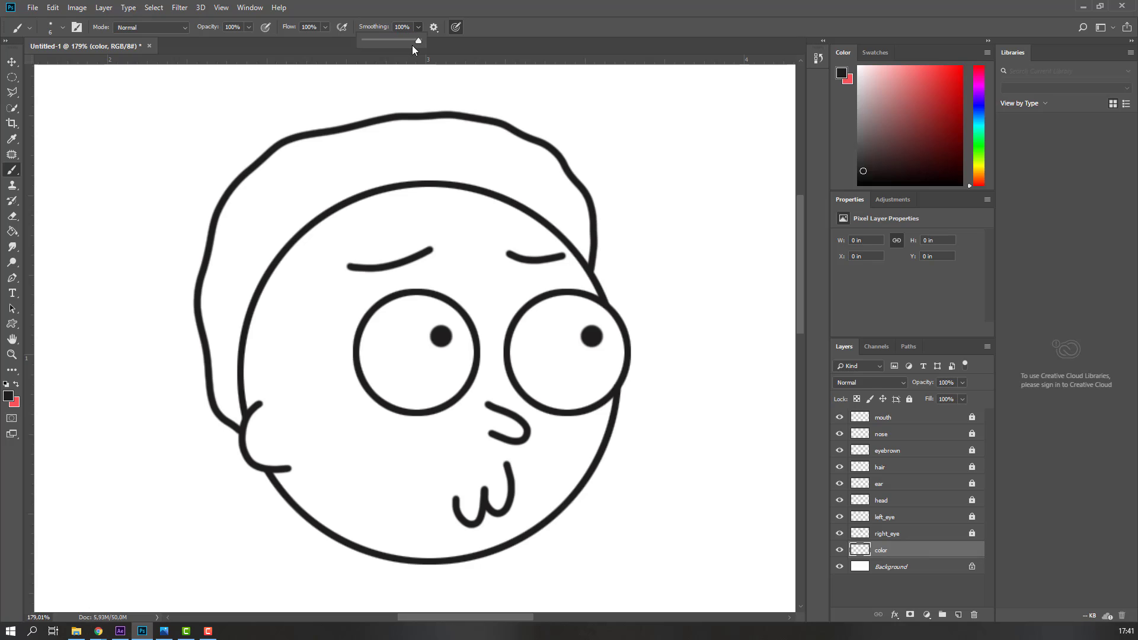
{"action": "left_click", "coordinate": [324, 27]}
{"action": "left_click", "coordinate": [366, 81]}
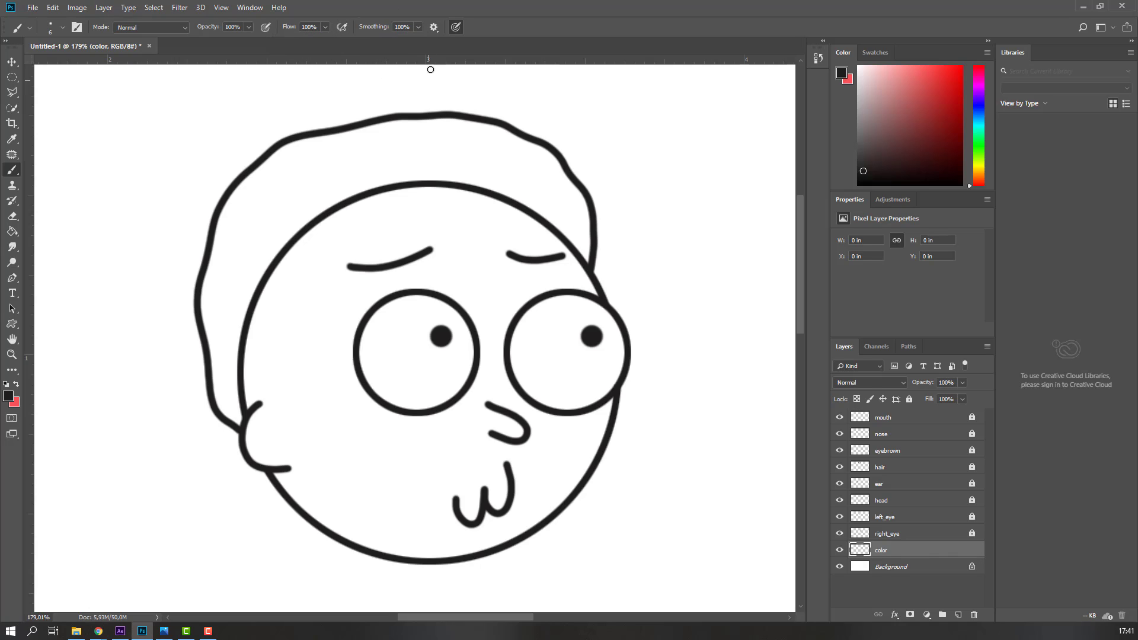
{"action": "scroll", "coordinate": [92, 385], "scroll_direction": "up", "scroll_amount": 1}
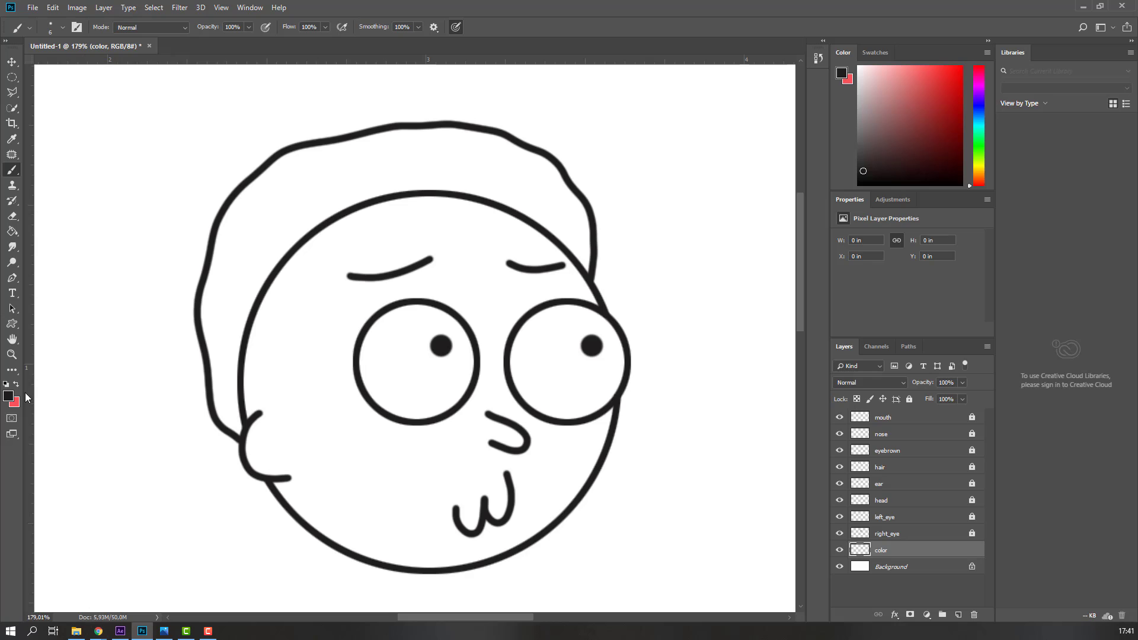
Set the foreground colour to peach #ffcaa7 and the brush size to 20 px.
{"action": "left_click", "coordinate": [7, 396]}
{"action": "type", "text": "ffcaa7"}
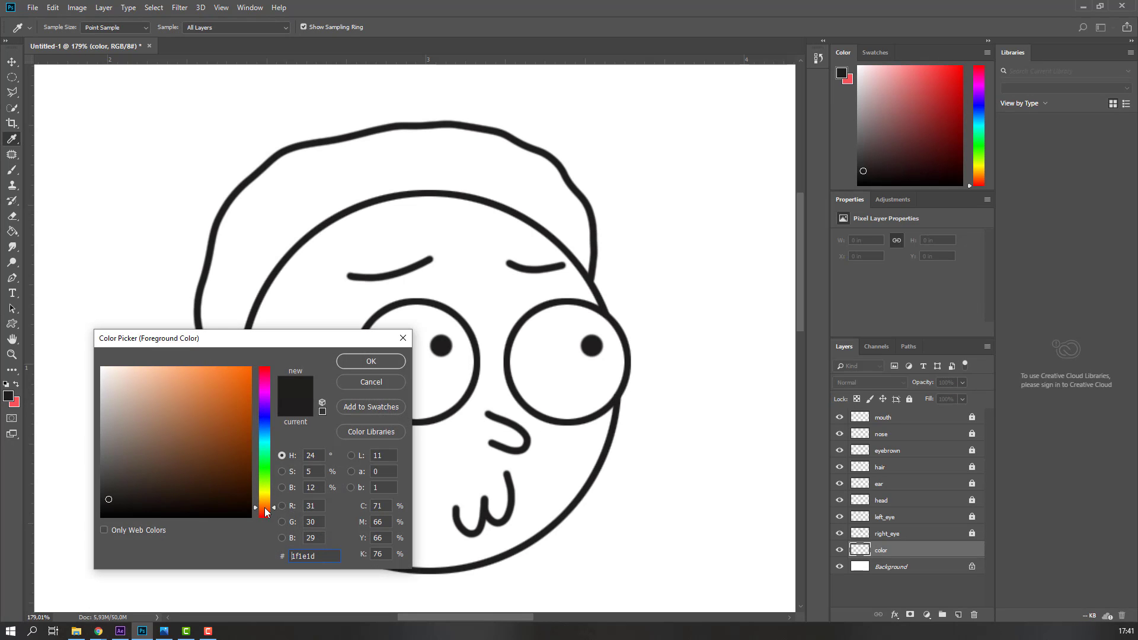
{"action": "left_click", "coordinate": [371, 362]}
{"action": "key", "text": "b"}
{"action": "right_click", "coordinate": [284, 283]}
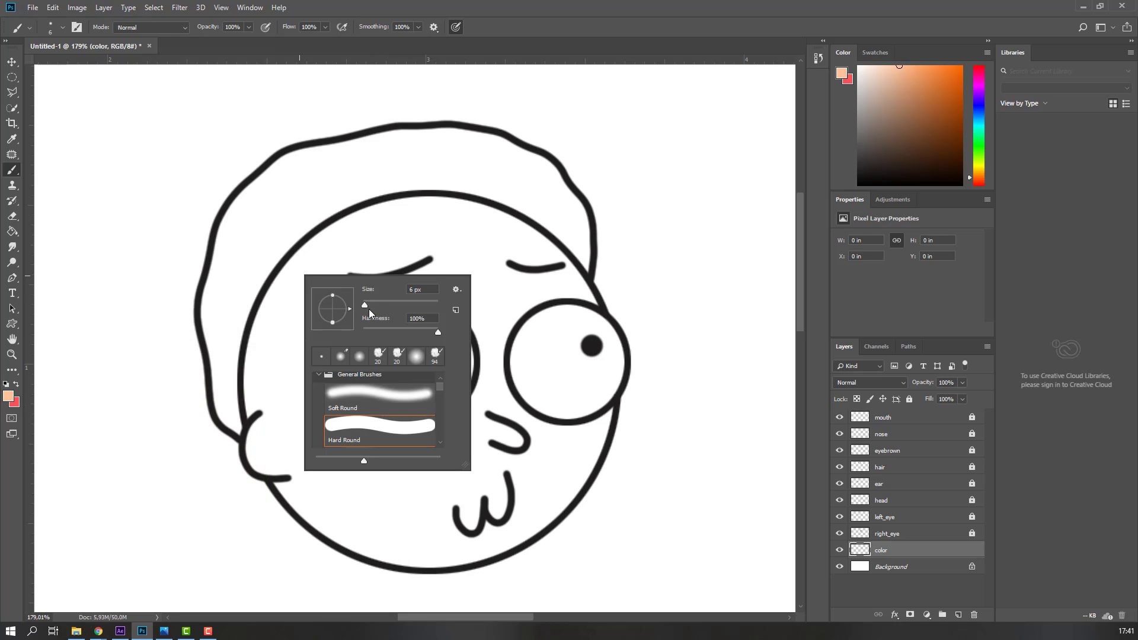
{"action": "left_click_drag", "start_coordinate": [365, 306], "coordinate": [370, 306]}
{"action": "key", "text": "Return"}
Paint peach over the cheek, chin and nose, filling the last white gaps near the mouth.
{"action": "mouse_move", "coordinate": [258, 420]}
{"action": "left_mouse_down"}
{"action": "mouse_move", "coordinate": [297, 298]}
{"action": "mouse_move", "coordinate": [378, 239]}
{"action": "mouse_move", "coordinate": [366, 219]}
{"action": "mouse_move", "coordinate": [252, 386]}
{"action": "mouse_move", "coordinate": [295, 308]}
{"action": "mouse_move", "coordinate": [257, 354]}
{"action": "mouse_move", "coordinate": [290, 272]}
{"action": "mouse_move", "coordinate": [297, 261]}
{"action": "mouse_move", "coordinate": [254, 439]}
{"action": "mouse_move", "coordinate": [275, 478]}
{"action": "mouse_move", "coordinate": [475, 535]}
{"action": "mouse_move", "coordinate": [531, 526]}
{"action": "mouse_move", "coordinate": [348, 523]}
{"action": "mouse_move", "coordinate": [368, 541]}
{"action": "mouse_move", "coordinate": [510, 531]}
{"action": "left_mouse_up"}
{"action": "scroll", "coordinate": [275, 478], "scroll_direction": "down", "scroll_amount": 1}
{"action": "mouse_move", "coordinate": [492, 351]}
{"action": "left_mouse_down"}
{"action": "mouse_move", "coordinate": [465, 503]}
{"action": "mouse_move", "coordinate": [295, 465]}
{"action": "mouse_move", "coordinate": [406, 483]}
{"action": "mouse_move", "coordinate": [271, 395]}
{"action": "mouse_move", "coordinate": [323, 464]}
{"action": "mouse_move", "coordinate": [524, 246]}
{"action": "mouse_move", "coordinate": [483, 190]}
{"action": "mouse_move", "coordinate": [272, 281]}
{"action": "mouse_move", "coordinate": [406, 276]}
{"action": "mouse_move", "coordinate": [320, 399]}
{"action": "mouse_move", "coordinate": [355, 437]}
{"action": "mouse_move", "coordinate": [437, 228]}
{"action": "mouse_move", "coordinate": [386, 280]}
{"action": "mouse_move", "coordinate": [463, 267]}
{"action": "mouse_move", "coordinate": [488, 217]}
{"action": "mouse_move", "coordinate": [463, 240]}
{"action": "mouse_move", "coordinate": [543, 285]}
{"action": "mouse_move", "coordinate": [496, 336]}
{"action": "mouse_move", "coordinate": [529, 415]}
{"action": "mouse_move", "coordinate": [551, 437]}
{"action": "mouse_move", "coordinate": [613, 403]}
{"action": "mouse_move", "coordinate": [534, 513]}
{"action": "mouse_move", "coordinate": [559, 424]}
{"action": "mouse_move", "coordinate": [516, 486]}
{"action": "mouse_move", "coordinate": [551, 450]}
{"action": "left_mouse_up"}
{"action": "right_click", "coordinate": [584, 292]}
{"action": "mouse_move", "coordinate": [646, 315]}
{"action": "left_mouse_down"}
{"action": "mouse_move", "coordinate": [634, 316]}
{"action": "mouse_move", "coordinate": [656, 322]}
{"action": "left_mouse_up"}
{"action": "key", "text": "Return"}
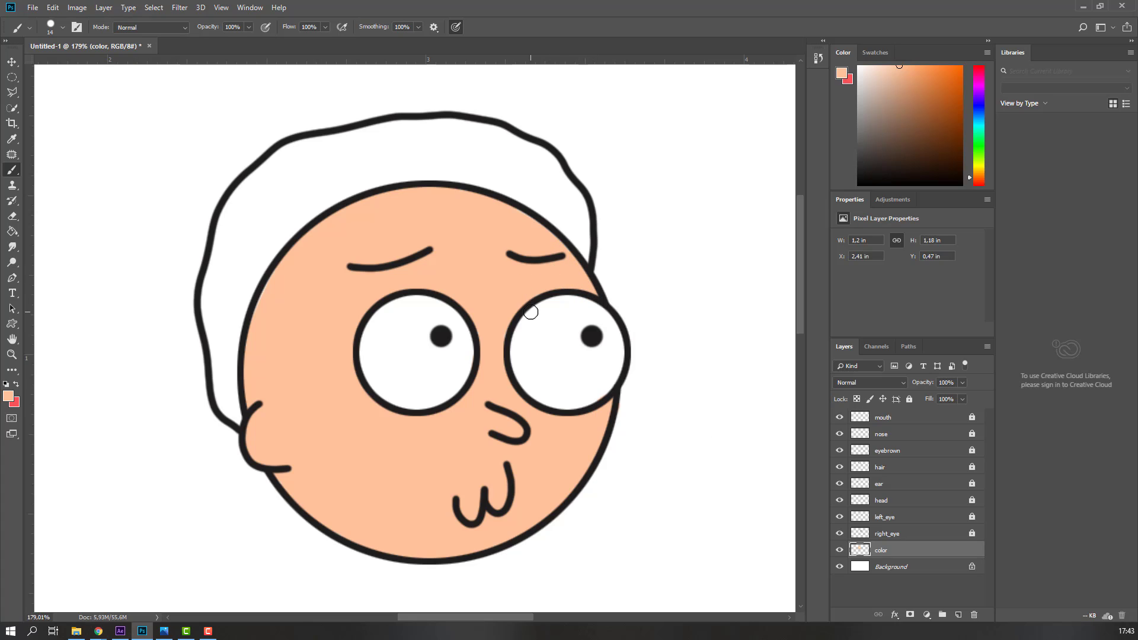
Rename the color layer to color_head and add a new color_hair layer above it.
{"action": "left_click", "coordinate": [854, 589]}
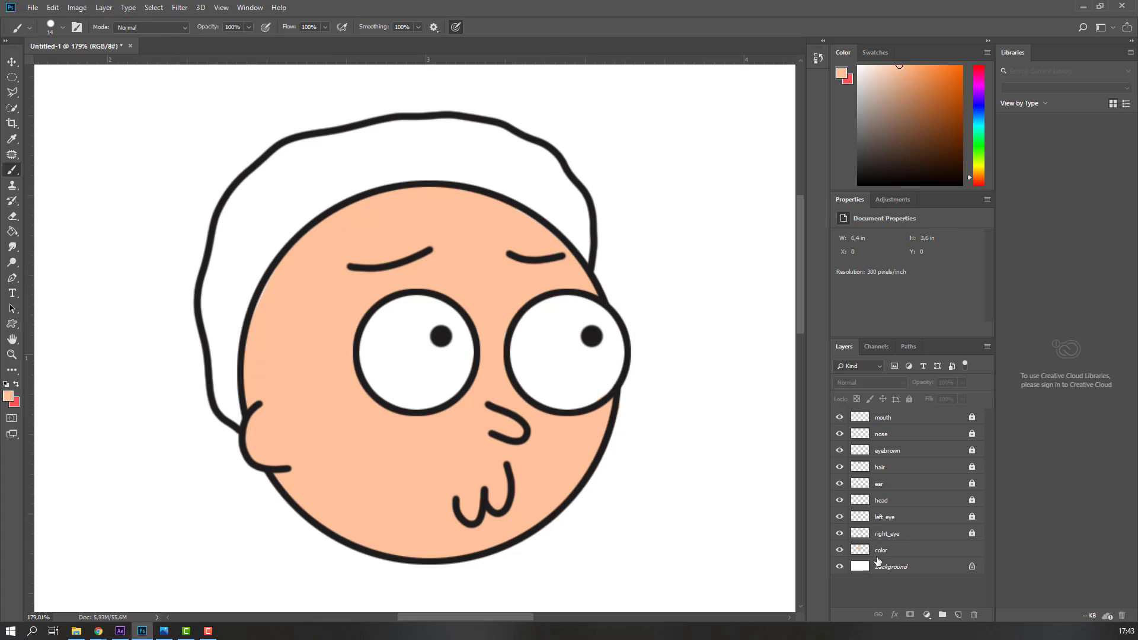
{"action": "double_click", "coordinate": [882, 550]}
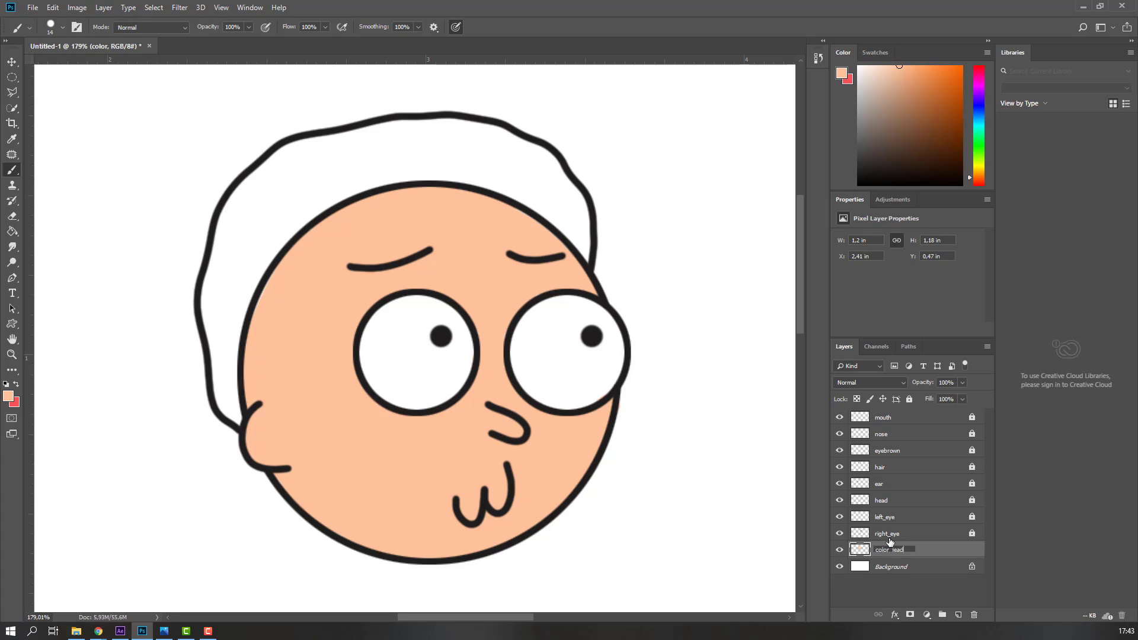
{"action": "type", "text": "_head"}
{"action": "key", "text": "Return"}
{"action": "left_click", "coordinate": [958, 614]}
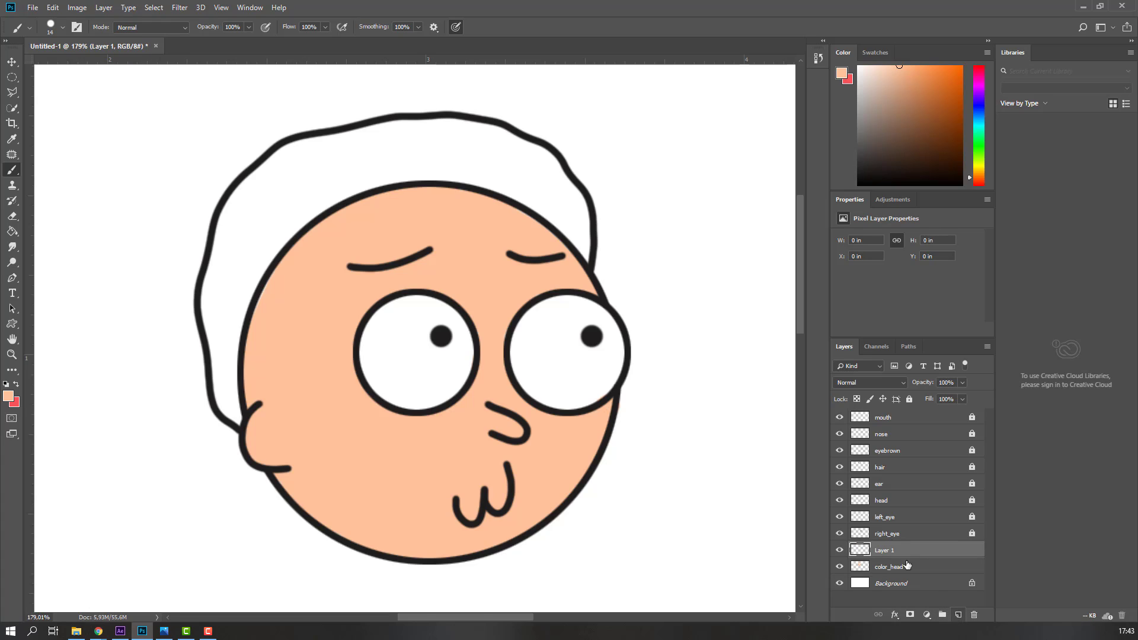
{"action": "double_click", "coordinate": [885, 549]}
{"action": "type", "text": "color_hair"}
{"action": "key", "text": "Return"}
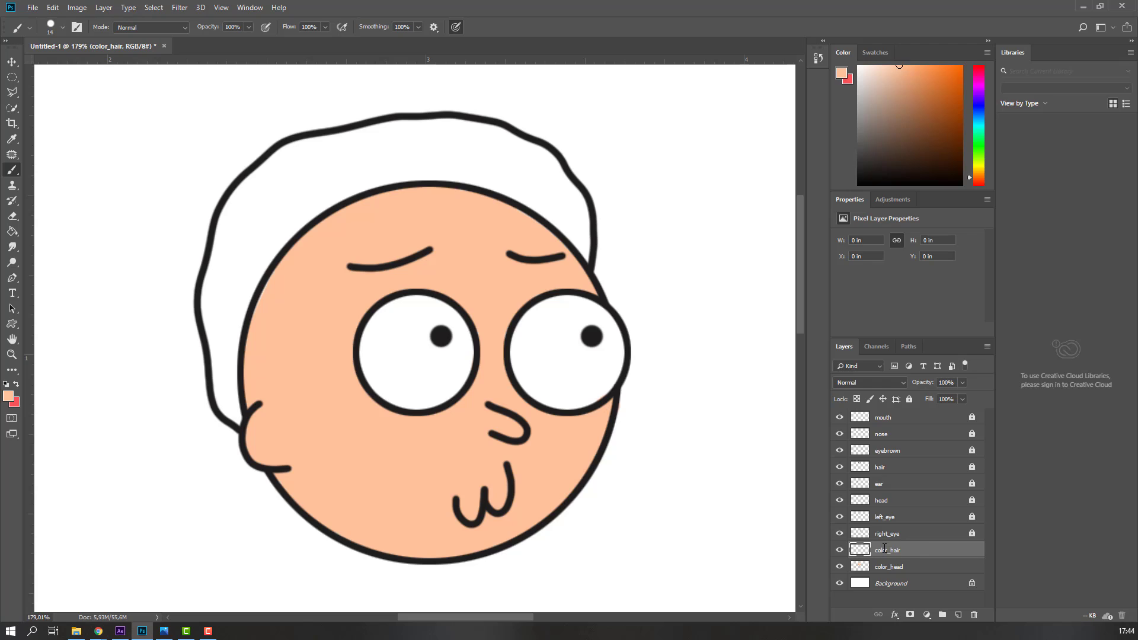
Set the foreground to brown #b67f5b and paint the hair's left side and top.
{"action": "left_click", "coordinate": [11, 402]}
{"action": "left_click", "coordinate": [176, 410]}
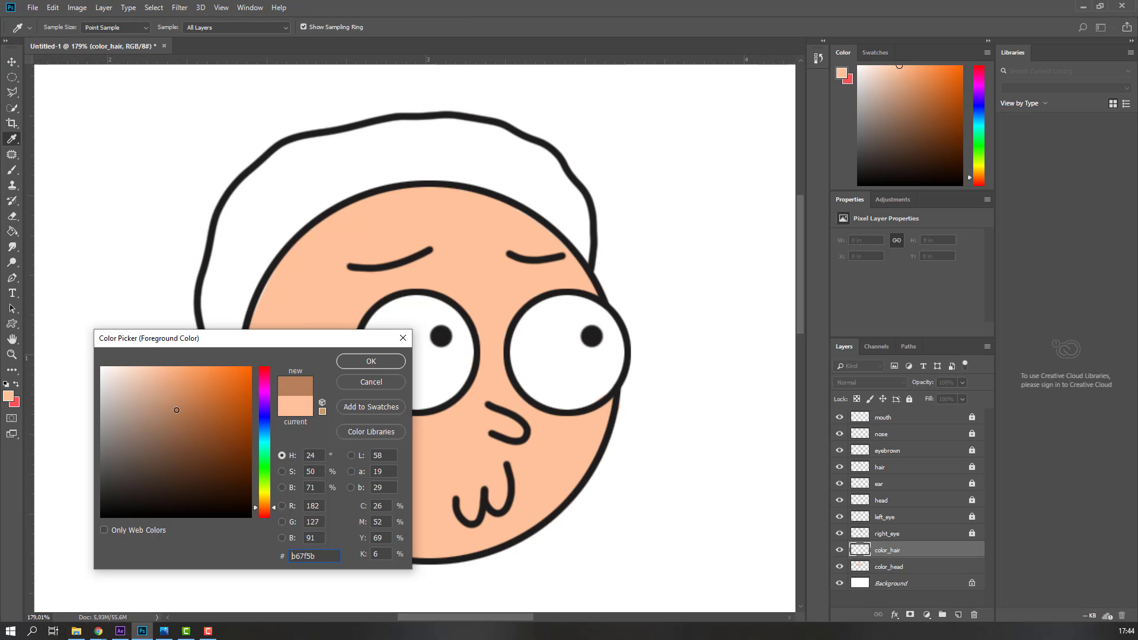
{"action": "left_click", "coordinate": [350, 363]}
{"action": "key", "text": "b"}
{"action": "left_click_drag", "start_coordinate": [229, 348], "coordinate": [268, 203]}
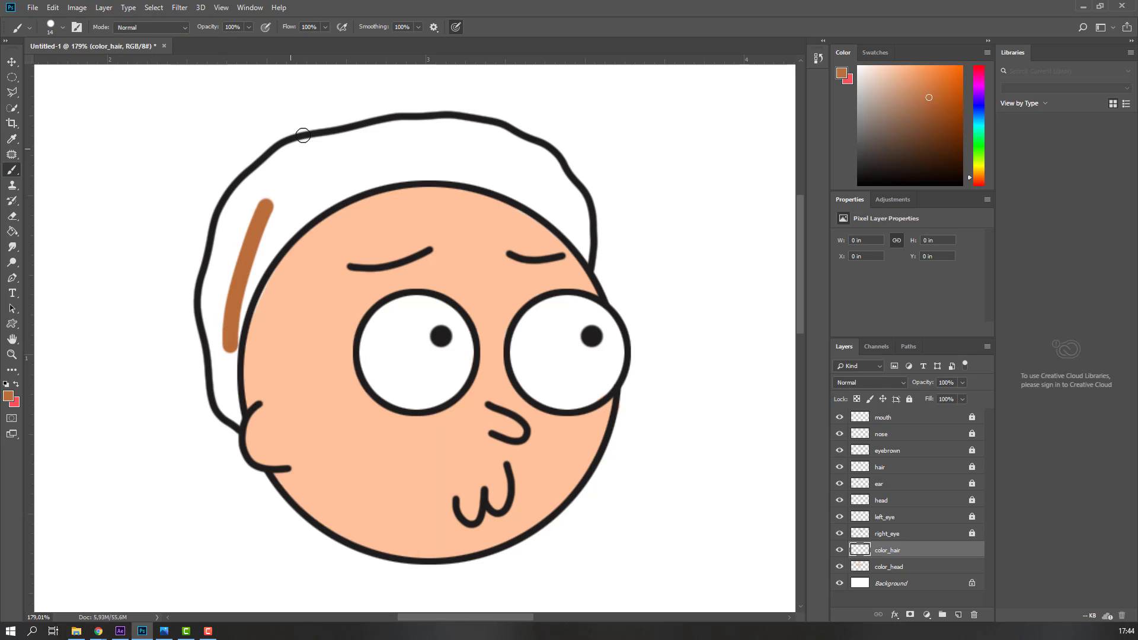
{"action": "mouse_move", "coordinate": [236, 420]}
{"action": "left_mouse_down"}
{"action": "mouse_move", "coordinate": [223, 412]}
{"action": "mouse_move", "coordinate": [262, 237]}
{"action": "mouse_move", "coordinate": [207, 288]}
{"action": "mouse_move", "coordinate": [215, 379]}
{"action": "mouse_move", "coordinate": [303, 210]}
{"action": "left_mouse_up"}
{"action": "left_click_drag", "start_coordinate": [348, 168], "coordinate": [261, 246]}
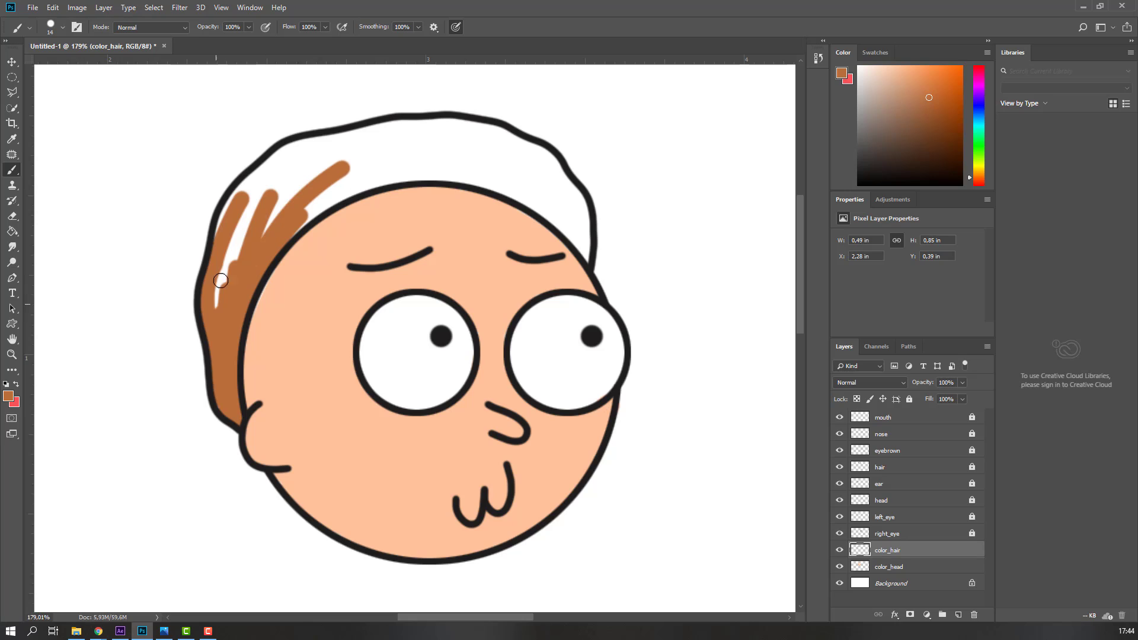
{"action": "mouse_move", "coordinate": [332, 139]}
{"action": "left_mouse_down"}
{"action": "mouse_move", "coordinate": [261, 161]}
{"action": "mouse_move", "coordinate": [233, 199]}
{"action": "mouse_move", "coordinate": [238, 254]}
{"action": "mouse_move", "coordinate": [296, 228]}
{"action": "mouse_move", "coordinate": [249, 237]}
{"action": "mouse_move", "coordinate": [289, 201]}
{"action": "mouse_move", "coordinate": [525, 192]}
{"action": "mouse_move", "coordinate": [344, 181]}
{"action": "mouse_move", "coordinate": [571, 226]}
{"action": "mouse_move", "coordinate": [593, 242]}
{"action": "mouse_move", "coordinate": [419, 116]}
{"action": "mouse_move", "coordinate": [331, 140]}
{"action": "mouse_move", "coordinate": [413, 138]}
{"action": "mouse_move", "coordinate": [438, 152]}
{"action": "mouse_move", "coordinate": [371, 149]}
{"action": "mouse_move", "coordinate": [569, 195]}
{"action": "mouse_move", "coordinate": [434, 154]}
{"action": "mouse_move", "coordinate": [502, 165]}
{"action": "mouse_move", "coordinate": [586, 219]}
{"action": "mouse_move", "coordinate": [518, 137]}
{"action": "mouse_move", "coordinate": [422, 124]}
{"action": "mouse_move", "coordinate": [548, 157]}
{"action": "mouse_move", "coordinate": [435, 118]}
{"action": "mouse_move", "coordinate": [508, 136]}
{"action": "left_mouse_up"}
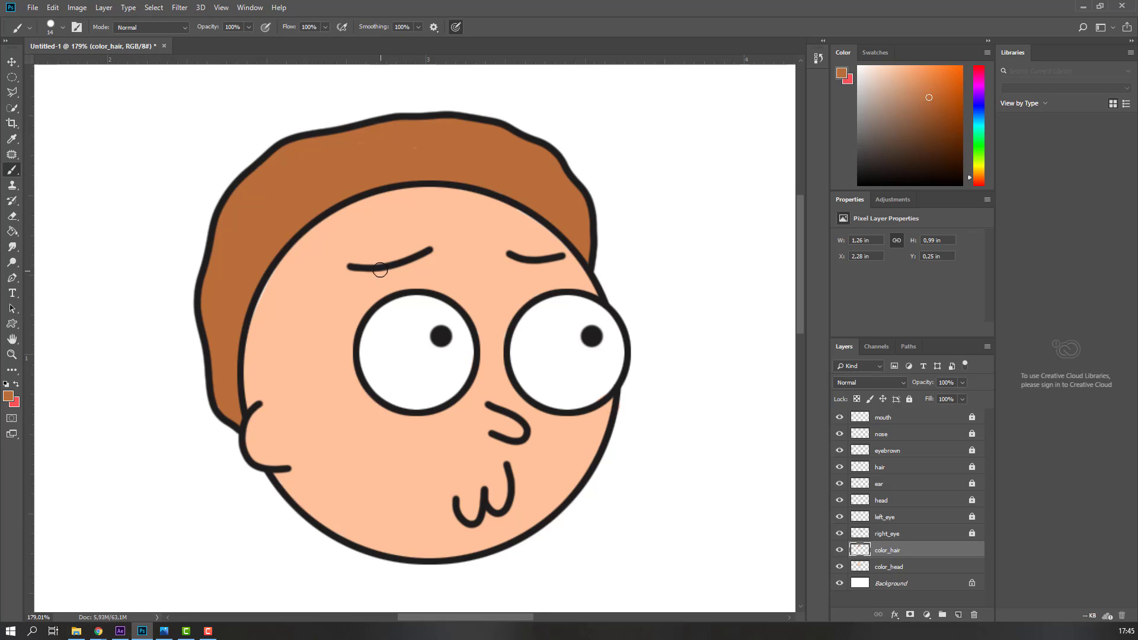
Select the color_head layer and sample the skin tone from the face.
{"action": "scroll", "coordinate": [259, 341], "scroll_direction": "down", "scroll_amount": 2}
{"action": "left_click", "coordinate": [895, 570]}
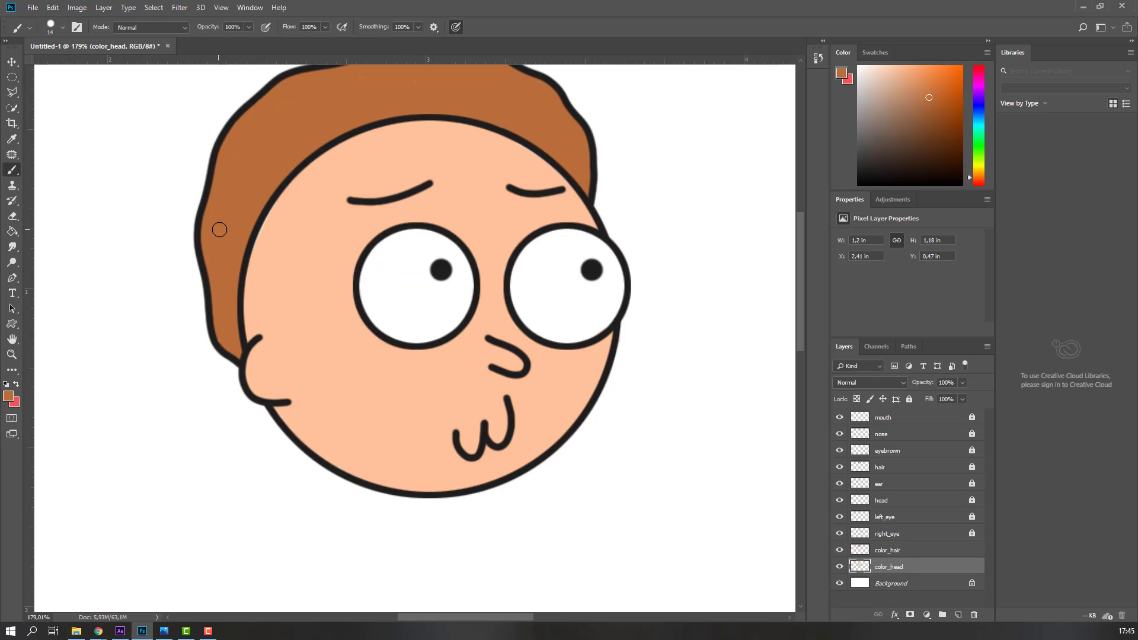
{"action": "left_click", "coordinate": [308, 273], "text": "alt"}
{"action": "scroll", "coordinate": [459, 189], "scroll_direction": "up", "scroll_amount": 1}
Add a new layer named color_eye between right_eye and color_hair.
{"action": "key", "text": "v"}
{"action": "left_click", "coordinate": [960, 599]}
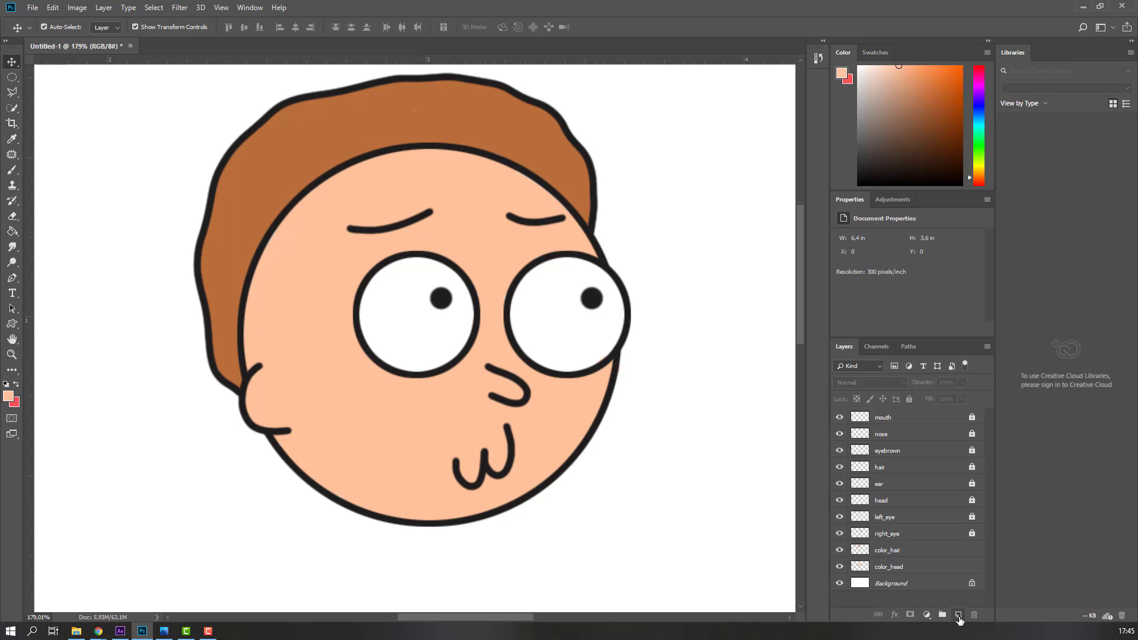
{"action": "left_click", "coordinate": [959, 615]}
{"action": "left_click_drag", "start_coordinate": [889, 417], "coordinate": [911, 571]}
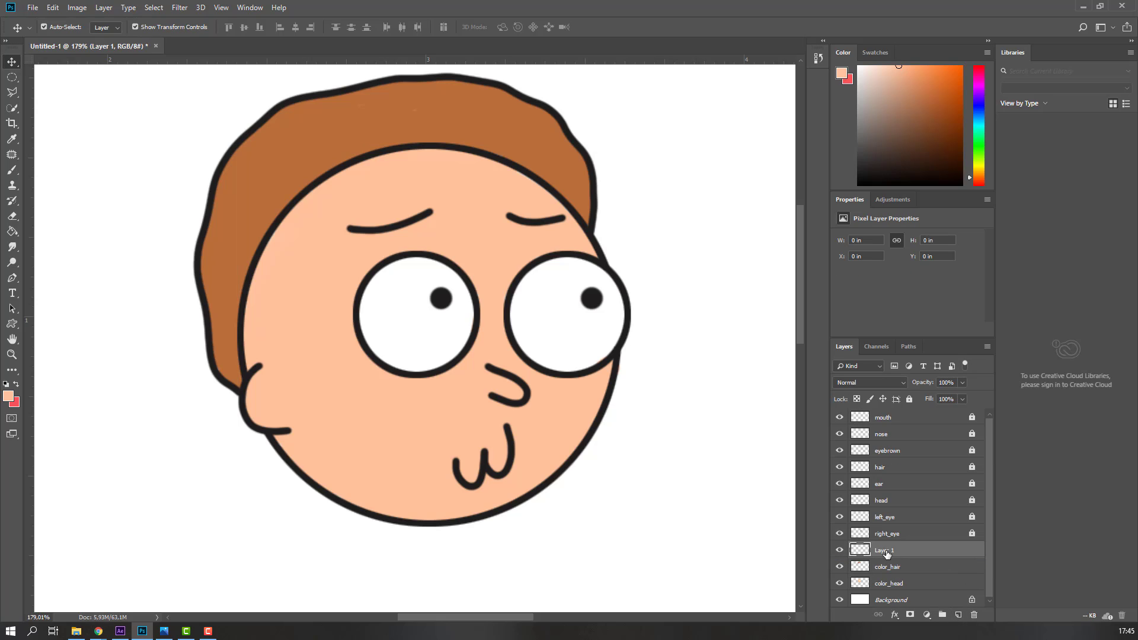
{"action": "left_click", "coordinate": [885, 550]}
{"action": "type", "text": "color_eye"}
{"action": "key", "text": "Return"}
Pick a very light grey and paint it inside the left and right eyes.
{"action": "key", "text": "i"}
{"action": "left_click", "coordinate": [8, 396]}
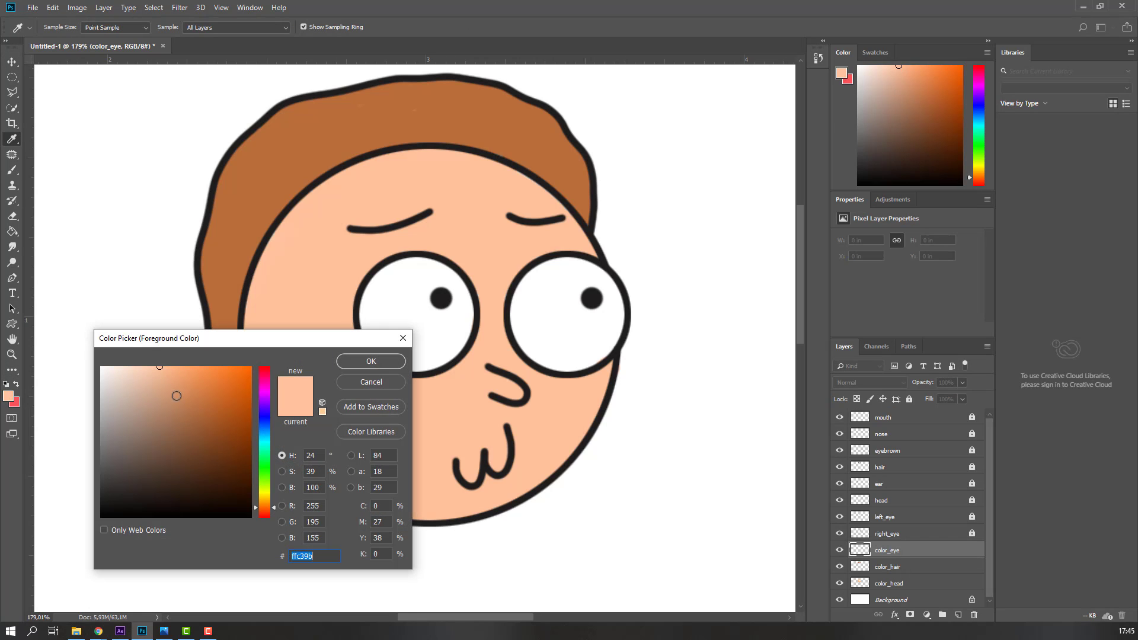
{"action": "mouse_move", "coordinate": [142, 372]}
{"action": "left_mouse_down"}
{"action": "mouse_move", "coordinate": [102, 369]}
{"action": "mouse_move", "coordinate": [100, 378]}
{"action": "left_mouse_up"}
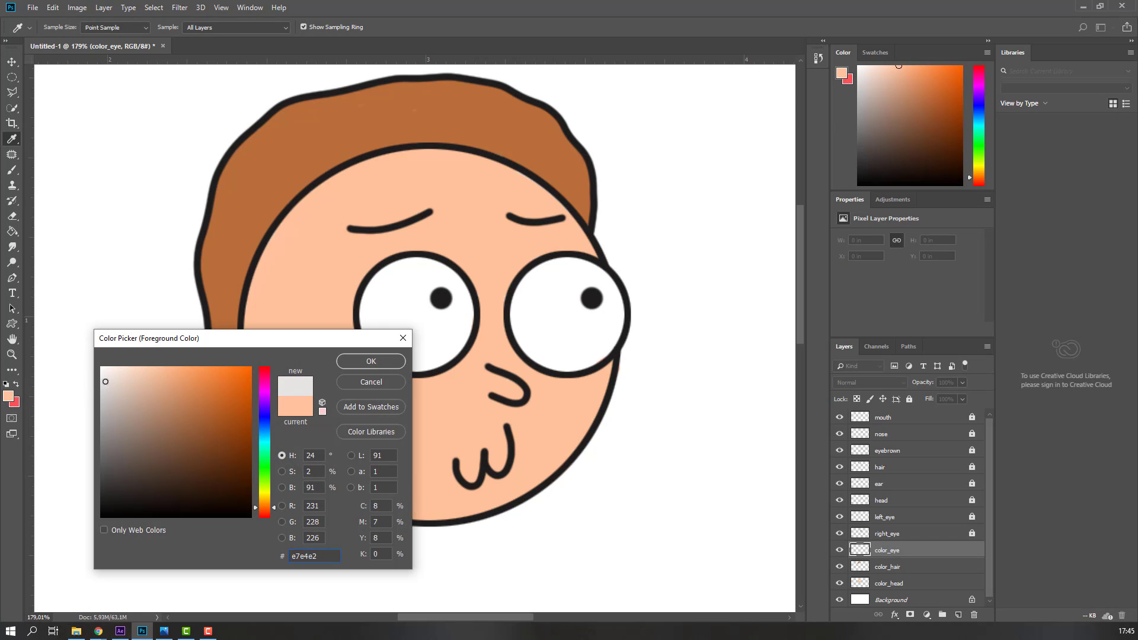
{"action": "left_click", "coordinate": [371, 361]}
{"action": "key", "text": "b"}
{"action": "mouse_move", "coordinate": [414, 261]}
{"action": "left_mouse_down"}
{"action": "mouse_move", "coordinate": [380, 351]}
{"action": "mouse_move", "coordinate": [370, 297]}
{"action": "mouse_move", "coordinate": [465, 331]}
{"action": "mouse_move", "coordinate": [423, 266]}
{"action": "mouse_move", "coordinate": [466, 330]}
{"action": "mouse_move", "coordinate": [425, 252]}
{"action": "mouse_move", "coordinate": [471, 289]}
{"action": "mouse_move", "coordinate": [392, 286]}
{"action": "mouse_move", "coordinate": [387, 356]}
{"action": "mouse_move", "coordinate": [452, 350]}
{"action": "mouse_move", "coordinate": [374, 368]}
{"action": "left_mouse_up"}
{"action": "key", "text": "ctrl+plus"}
{"action": "key", "text": "ctrl+plus"}
{"action": "key", "text": "ctrl+plus"}
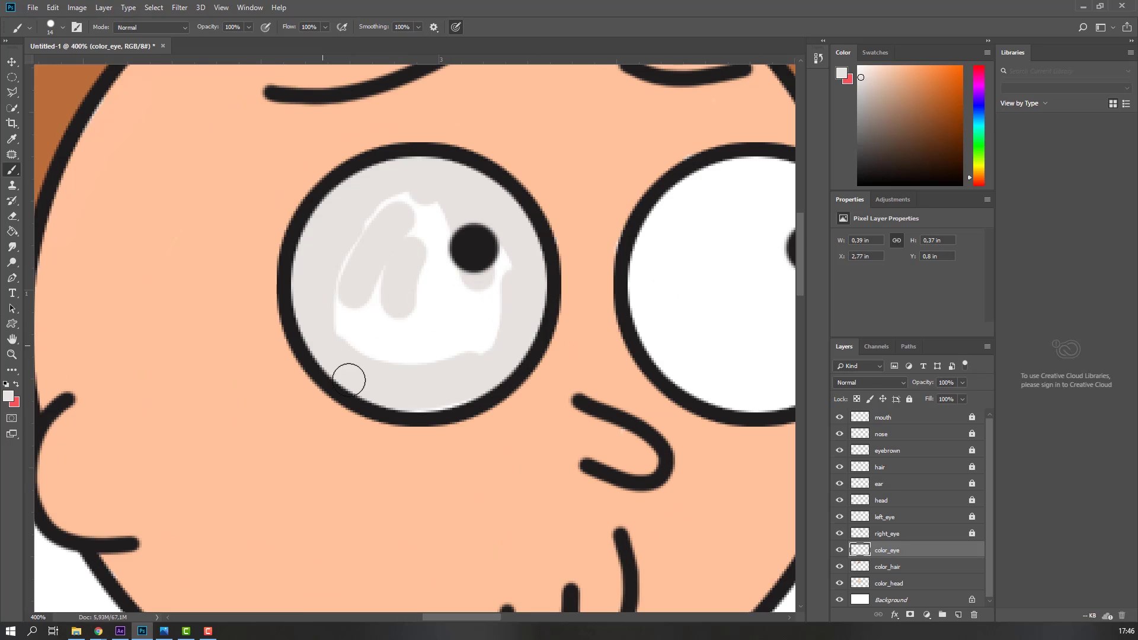
{"action": "mouse_move", "coordinate": [379, 412]}
{"action": "left_mouse_down"}
{"action": "mouse_move", "coordinate": [439, 219]}
{"action": "mouse_move", "coordinate": [421, 224]}
{"action": "mouse_move", "coordinate": [437, 386]}
{"action": "mouse_move", "coordinate": [276, 275]}
{"action": "mouse_move", "coordinate": [393, 302]}
{"action": "mouse_move", "coordinate": [156, 331]}
{"action": "left_mouse_up"}
{"action": "mouse_move", "coordinate": [386, 196]}
{"action": "left_mouse_down"}
{"action": "mouse_move", "coordinate": [356, 303]}
{"action": "mouse_move", "coordinate": [516, 330]}
{"action": "mouse_move", "coordinate": [432, 310]}
{"action": "mouse_move", "coordinate": [414, 185]}
{"action": "mouse_move", "coordinate": [580, 241]}
{"action": "mouse_move", "coordinate": [562, 300]}
{"action": "mouse_move", "coordinate": [478, 249]}
{"action": "left_mouse_up"}
Zoom out to see the whole head, zoom back in, and select color_head.
{"action": "key", "text": "v"}
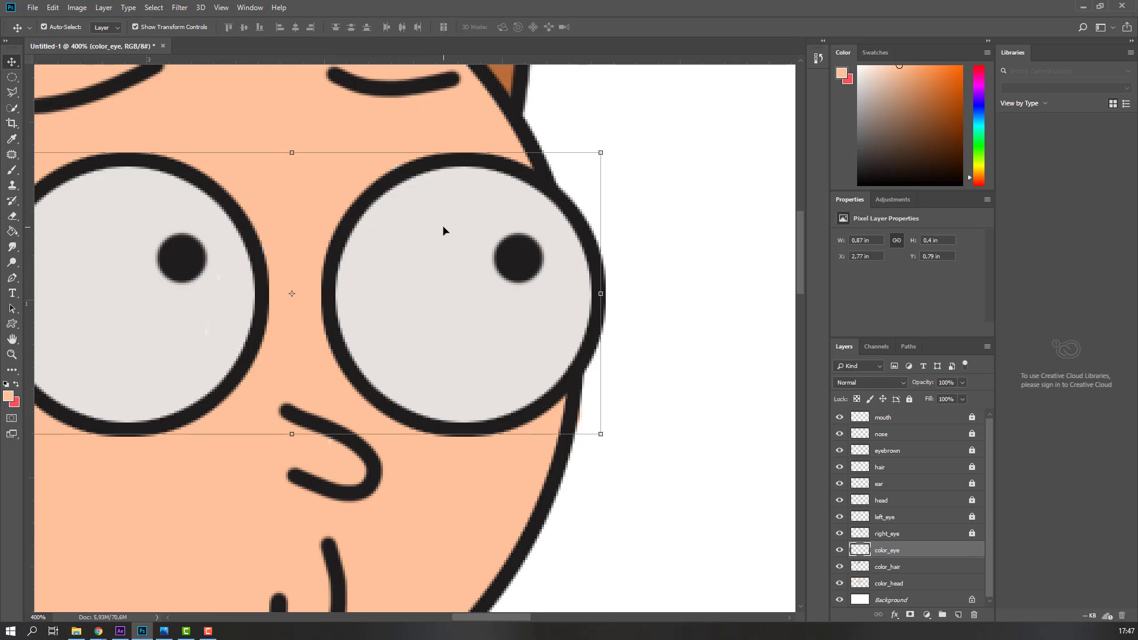
{"action": "left_click", "coordinate": [12, 355]}
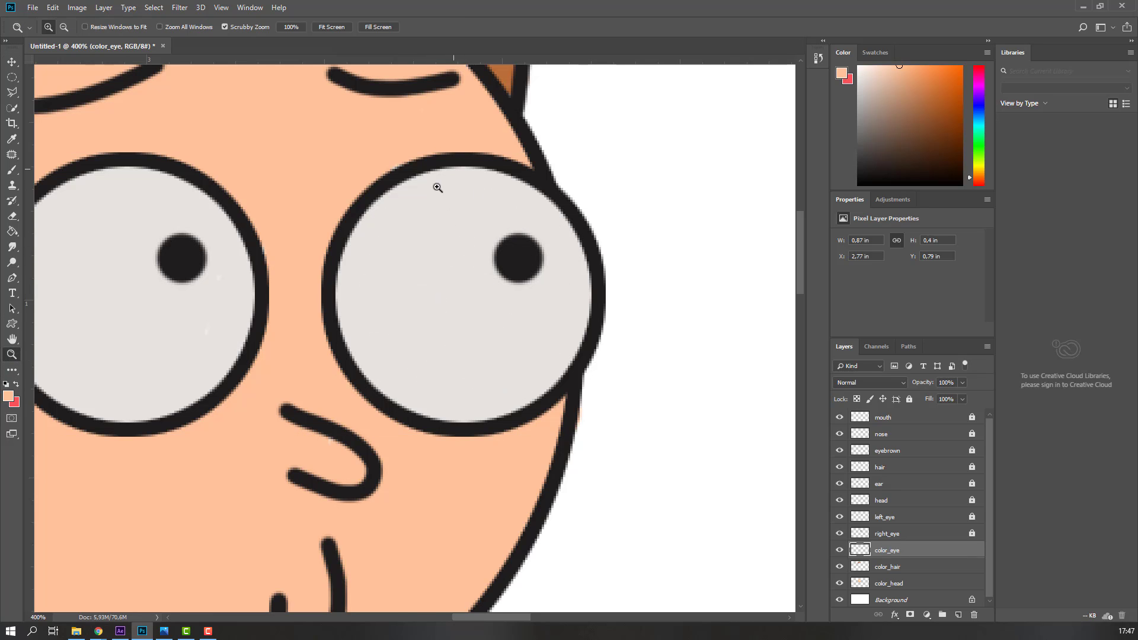
{"action": "left_click_drag", "start_coordinate": [438, 188], "coordinate": [381, 260]}
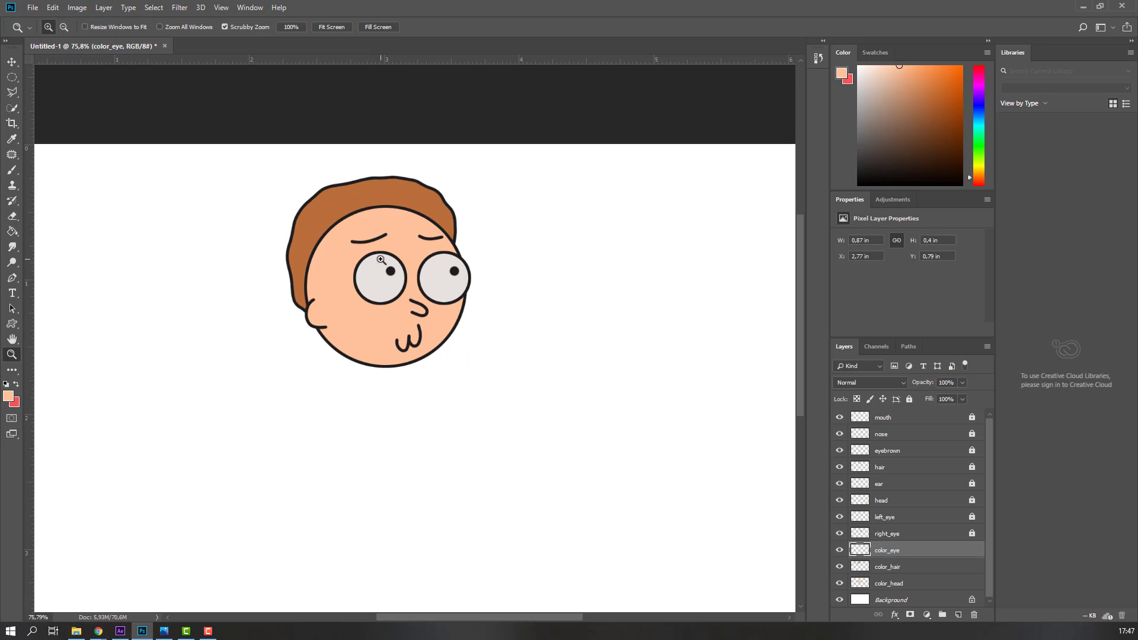
{"action": "left_click", "coordinate": [12, 61]}
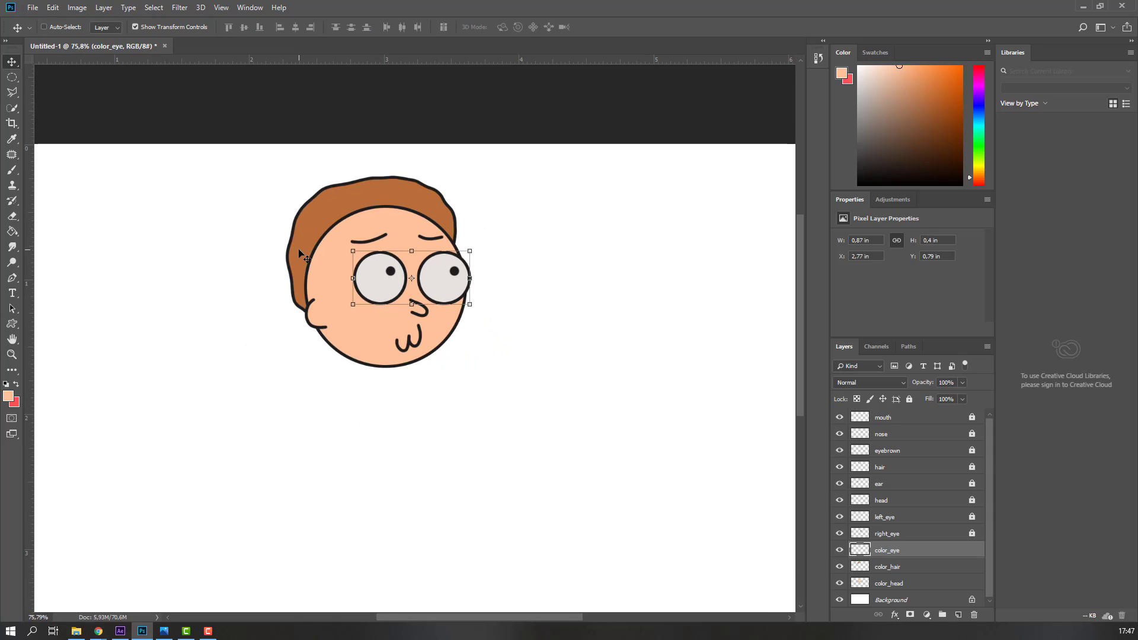
{"action": "scroll", "coordinate": [356, 278], "scroll_direction": "up", "scroll_amount": 5}
{"action": "scroll", "coordinate": [355, 297], "scroll_direction": "up", "scroll_amount": 1}
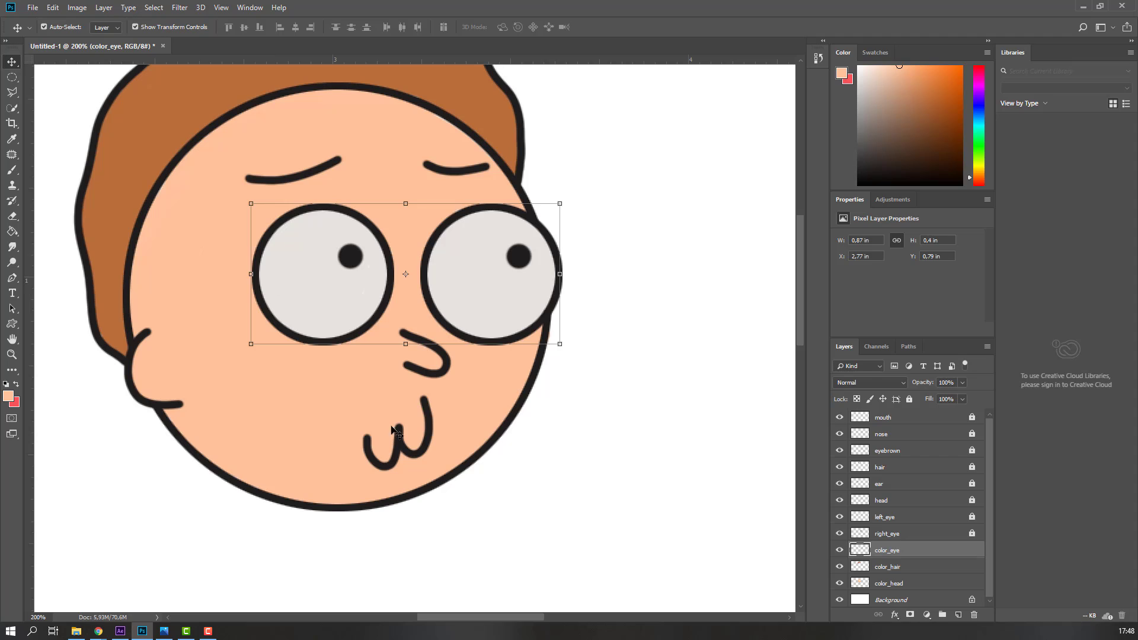
{"action": "left_click", "coordinate": [894, 584]}
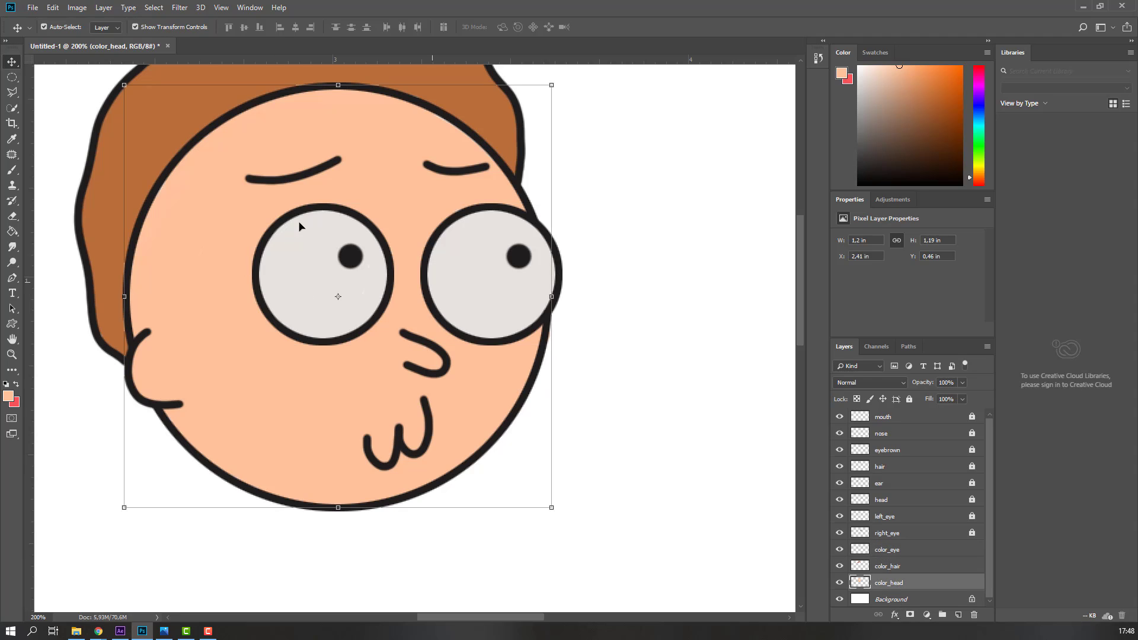
Choose a darker skin shading colour and paint shadow along the forehead and face's right side.
{"action": "left_click", "coordinate": [12, 173]}
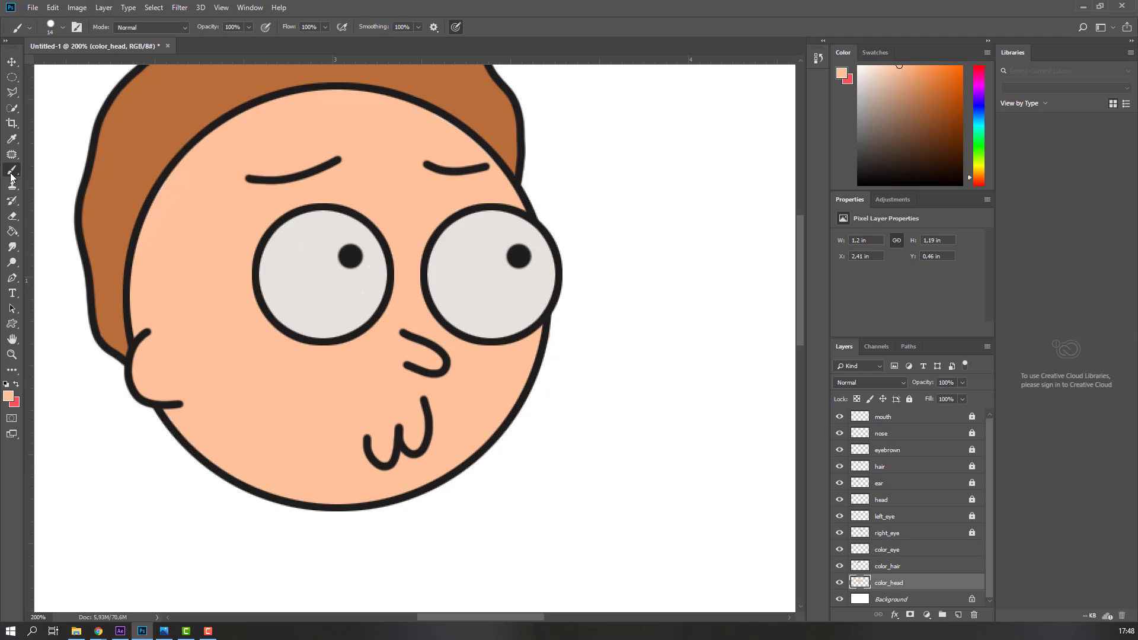
{"action": "left_click", "coordinate": [8, 400]}
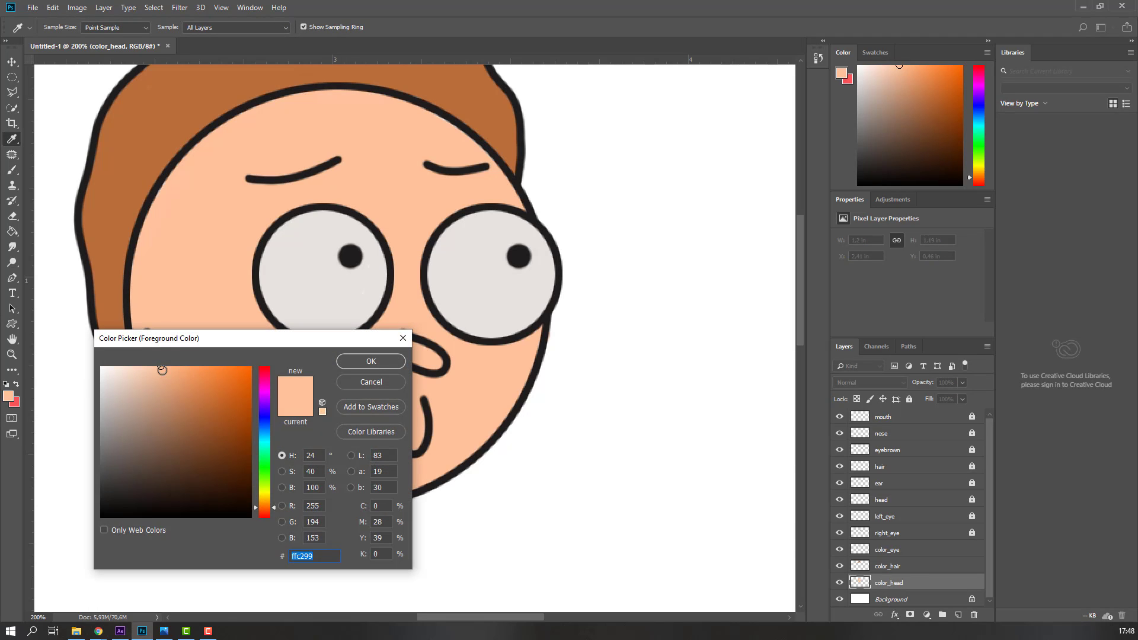
{"action": "left_click", "coordinate": [351, 359]}
{"action": "scroll", "coordinate": [429, 149], "scroll_direction": "up", "scroll_amount": 1}
{"action": "mouse_move", "coordinate": [418, 142]}
{"action": "left_mouse_down"}
{"action": "mouse_move", "coordinate": [493, 191]}
{"action": "mouse_move", "coordinate": [536, 257]}
{"action": "left_mouse_up"}
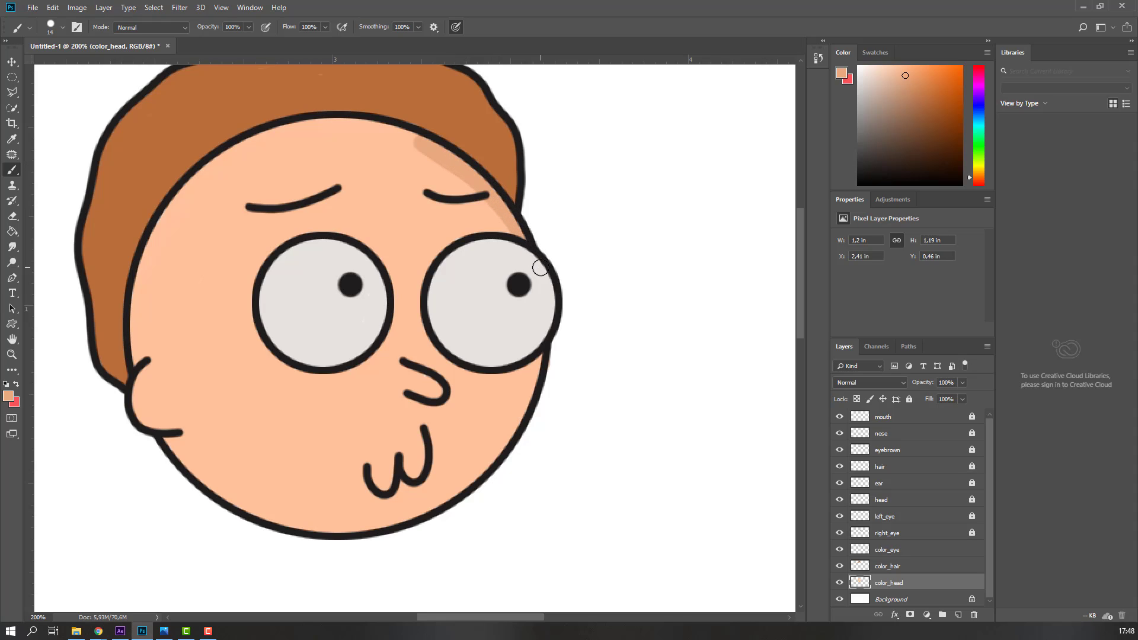
{"action": "scroll", "coordinate": [506, 338], "scroll_direction": "down", "scroll_amount": 1}
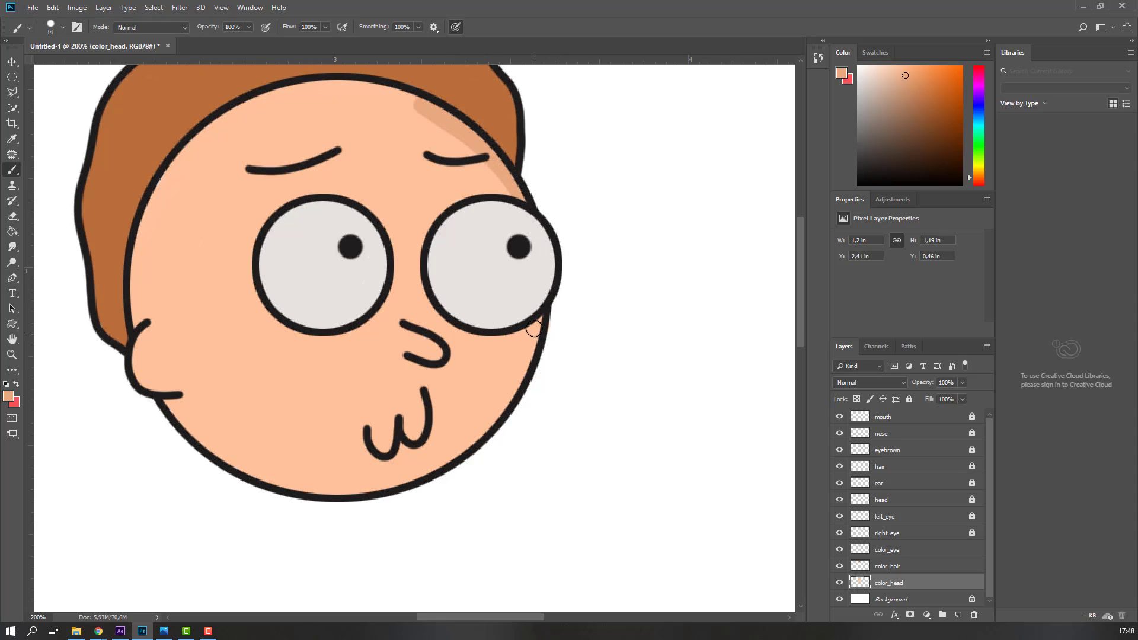
{"action": "mouse_move", "coordinate": [539, 320]}
{"action": "left_mouse_down"}
{"action": "mouse_move", "coordinate": [490, 443]}
{"action": "mouse_move", "coordinate": [389, 516]}
{"action": "left_mouse_up"}
{"action": "scroll", "coordinate": [390, 515], "scroll_direction": "down", "scroll_amount": 1}
{"action": "scroll", "coordinate": [390, 515], "scroll_direction": "down", "scroll_amount": 3}
{"action": "scroll", "coordinate": [369, 497], "scroll_direction": "up", "scroll_amount": 4}
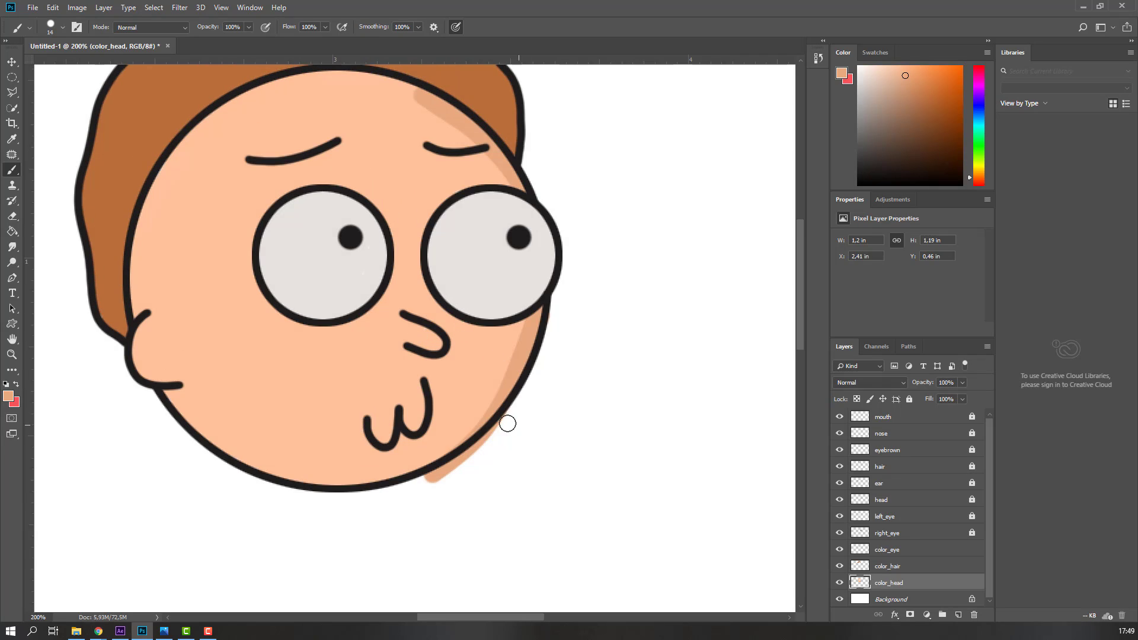
{"action": "scroll", "coordinate": [419, 480], "scroll_direction": "down", "scroll_amount": 1}
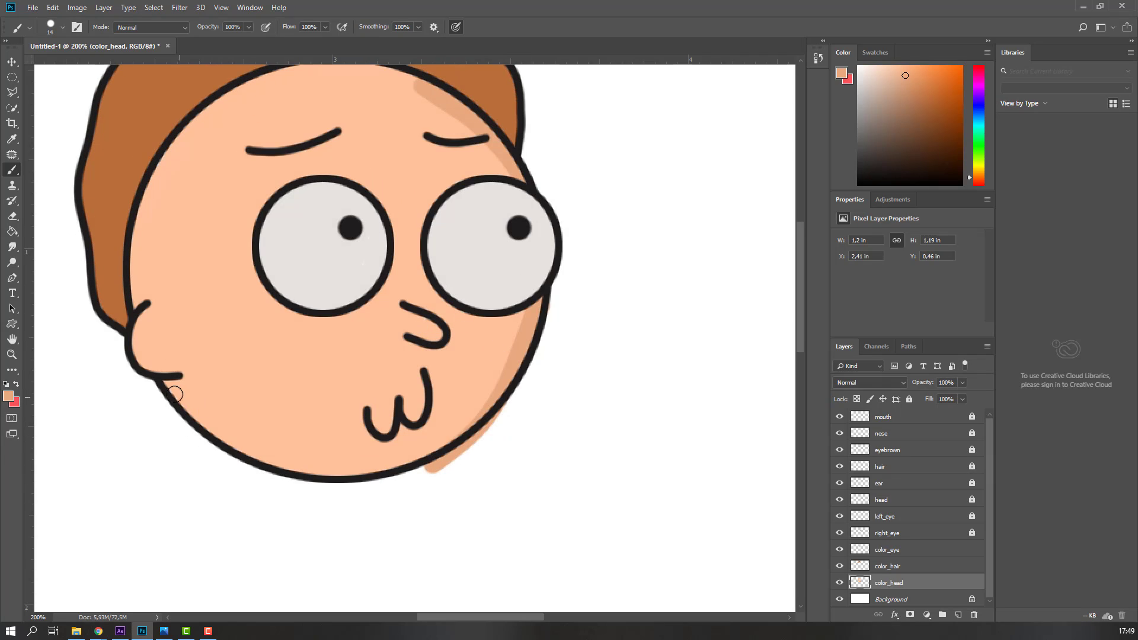
Shade along the lower-left chin edge and inside the ear.
{"action": "mouse_move", "coordinate": [198, 430]}
{"action": "left_mouse_down"}
{"action": "mouse_move", "coordinate": [282, 477]}
{"action": "mouse_move", "coordinate": [366, 496]}
{"action": "mouse_move", "coordinate": [368, 482]}
{"action": "left_mouse_up"}
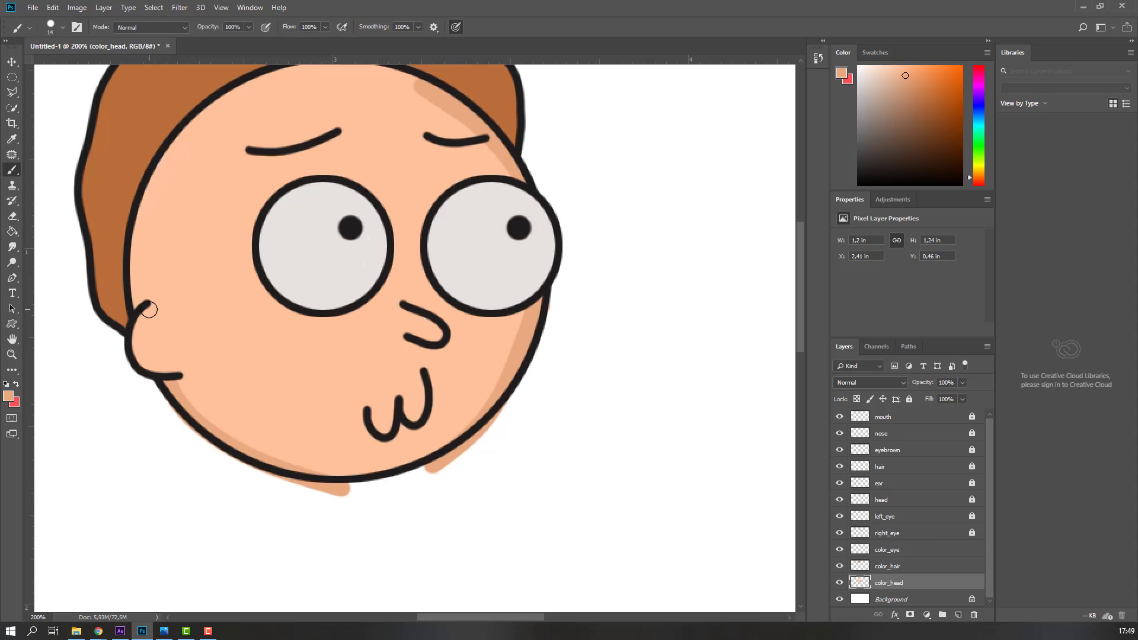
{"action": "mouse_move", "coordinate": [134, 358]}
{"action": "left_mouse_down"}
{"action": "mouse_move", "coordinate": [145, 390]}
{"action": "mouse_move", "coordinate": [198, 401]}
{"action": "mouse_move", "coordinate": [166, 367]}
{"action": "mouse_move", "coordinate": [148, 367]}
{"action": "mouse_move", "coordinate": [180, 375]}
{"action": "left_mouse_up"}
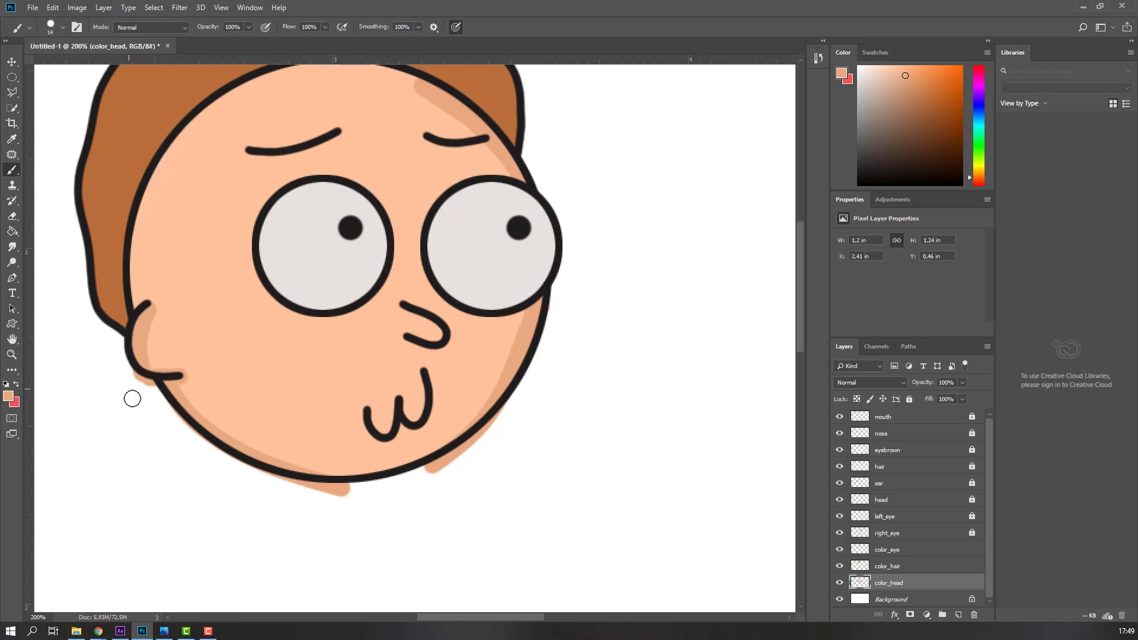
{"action": "scroll", "coordinate": [143, 290], "scroll_direction": "up", "scroll_amount": 2}
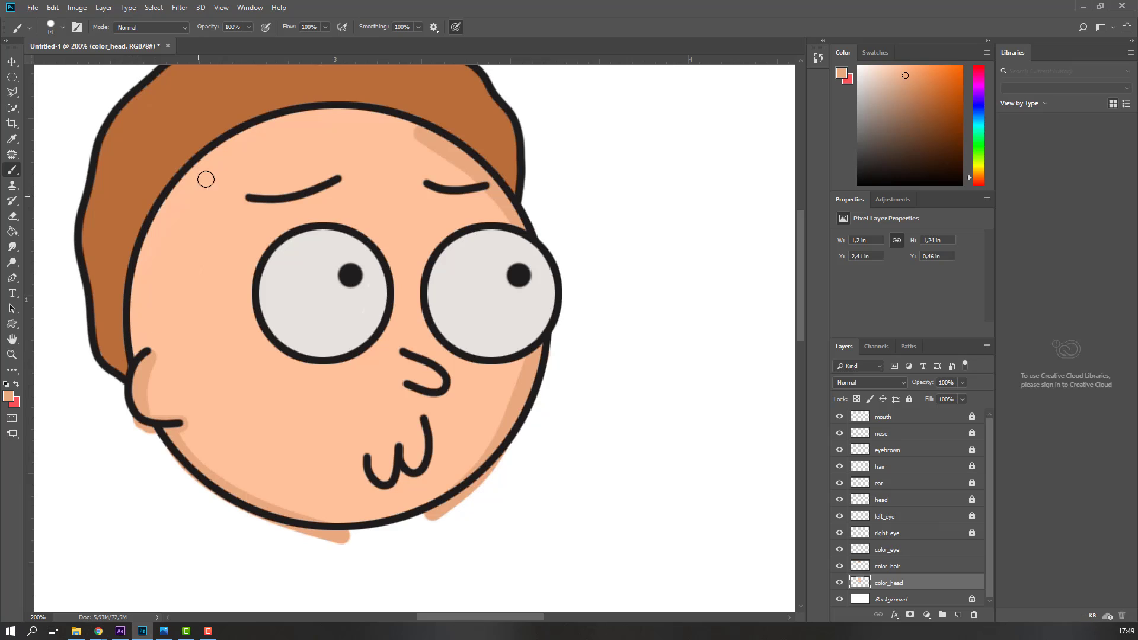
{"action": "scroll", "coordinate": [556, 481], "scroll_direction": "down", "scroll_amount": 4}
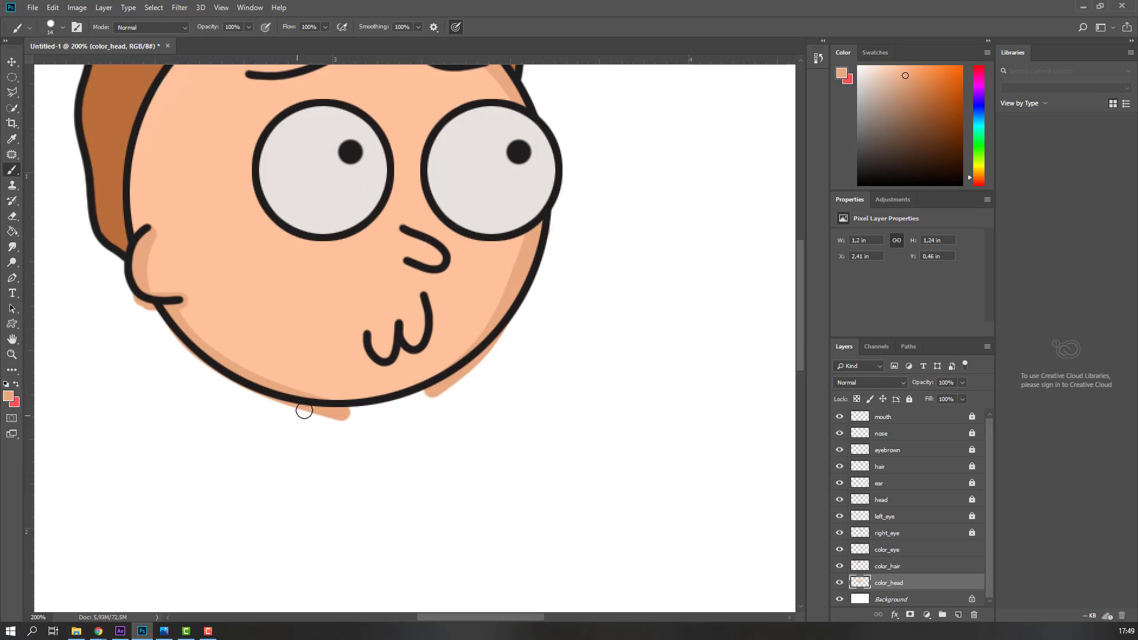
{"action": "left_click_drag", "start_coordinate": [12, 93], "coordinate": [89, 109]}
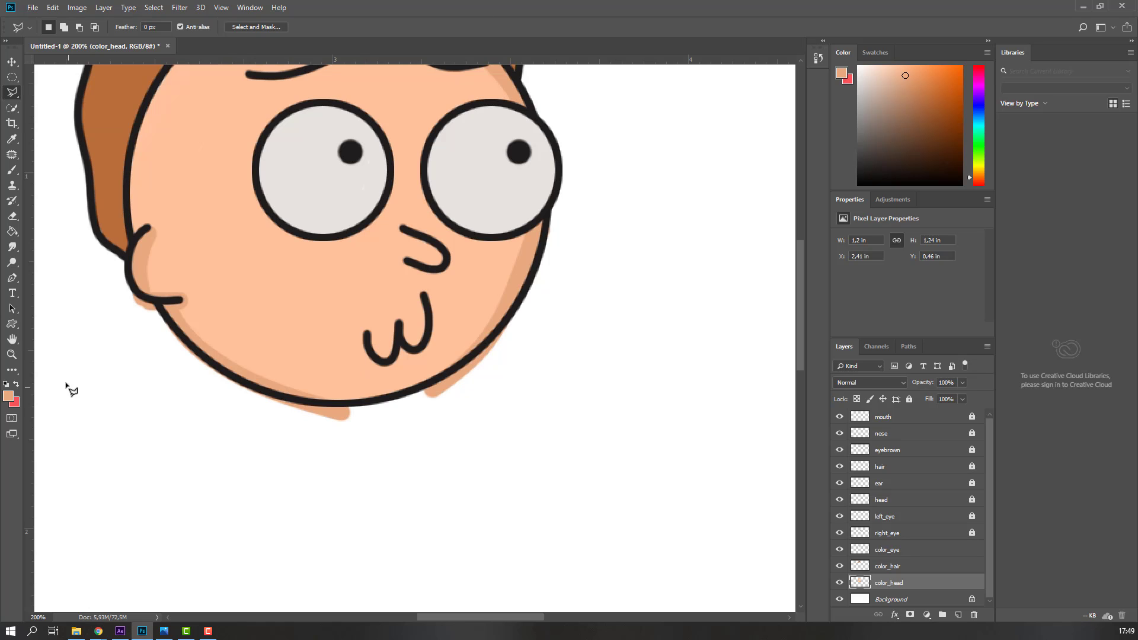
Delete the shading spilled outside the outline below the chin and toward the ear.
{"action": "left_click", "coordinate": [12, 355]}
{"action": "mouse_move", "coordinate": [249, 414]}
{"action": "left_mouse_down"}
{"action": "mouse_move", "coordinate": [261, 409]}
{"action": "mouse_move", "coordinate": [252, 422]}
{"action": "left_mouse_up"}
{"action": "scroll", "coordinate": [252, 422], "scroll_direction": "down", "scroll_amount": 2}
{"action": "key", "text": "l"}
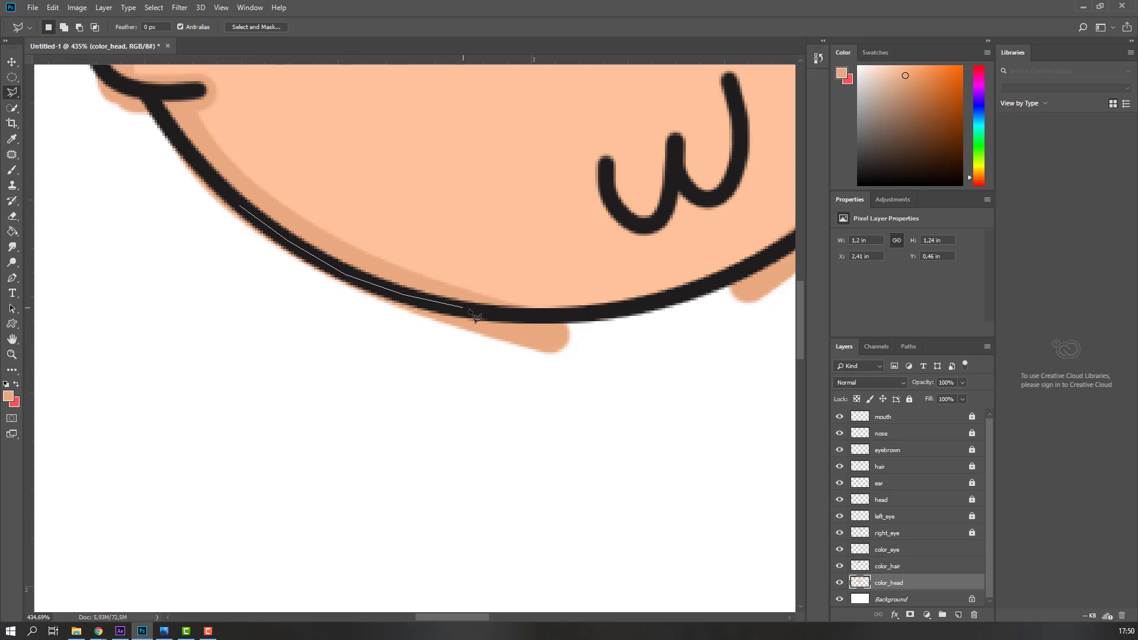
{"action": "left_click", "coordinate": [587, 319]}
{"action": "left_click", "coordinate": [609, 368]}
{"action": "left_click", "coordinate": [561, 395]}
{"action": "left_click", "coordinate": [430, 350]}
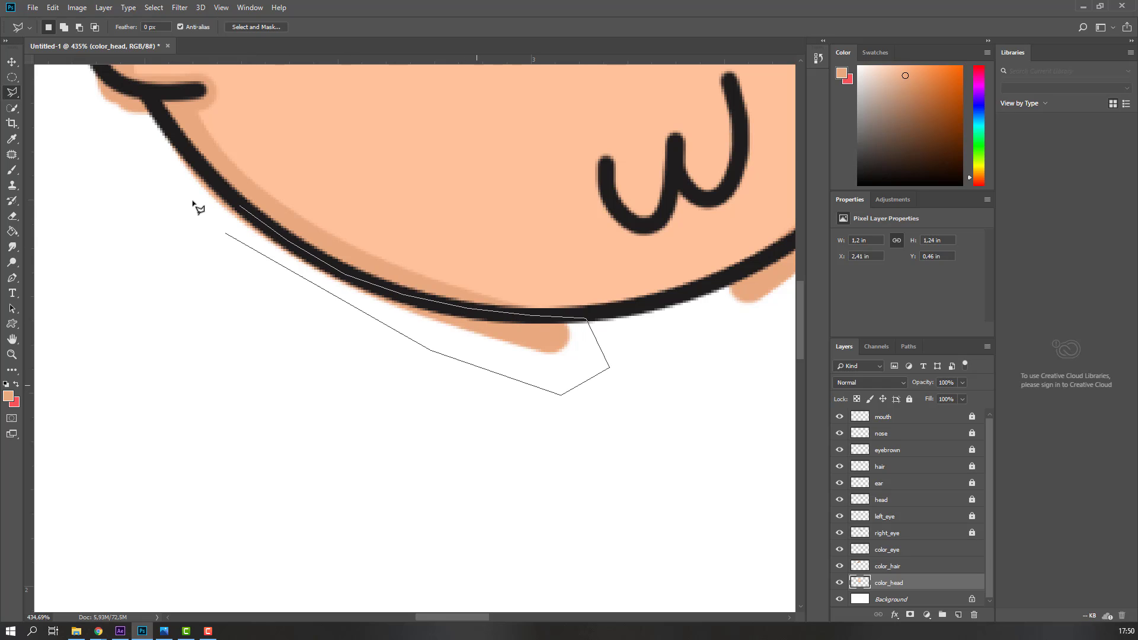
{"action": "left_click", "coordinate": [158, 230]}
{"action": "left_click_drag", "start_coordinate": [117, 116], "coordinate": [110, 188]}
{"action": "left_click", "coordinate": [92, 166]}
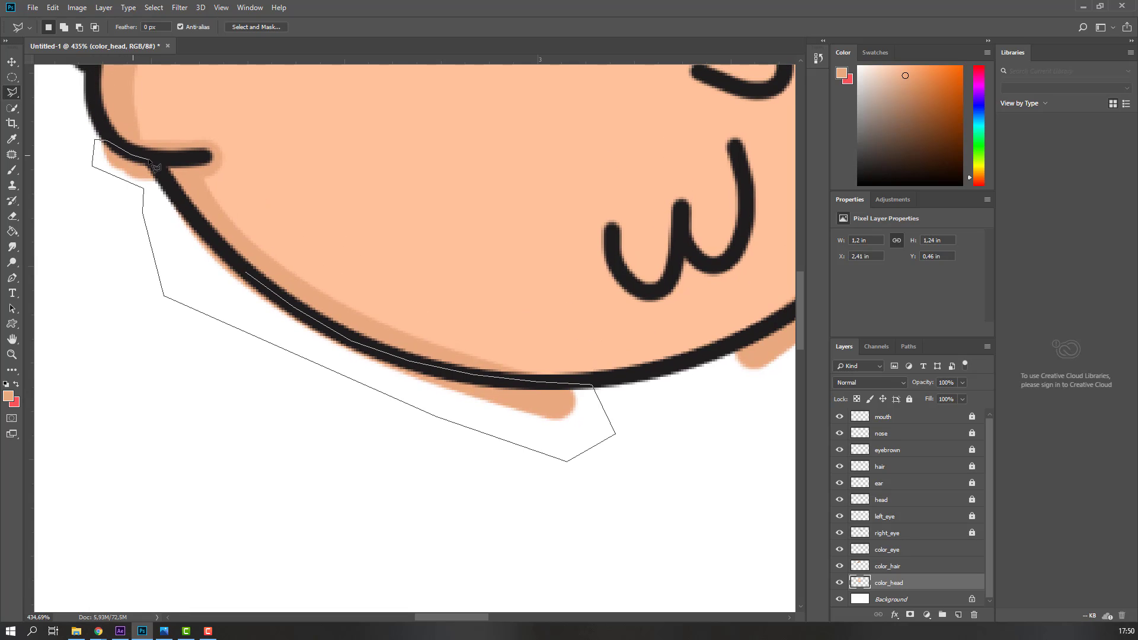
{"action": "left_click", "coordinate": [246, 273]}
{"action": "key", "text": "Delete"}
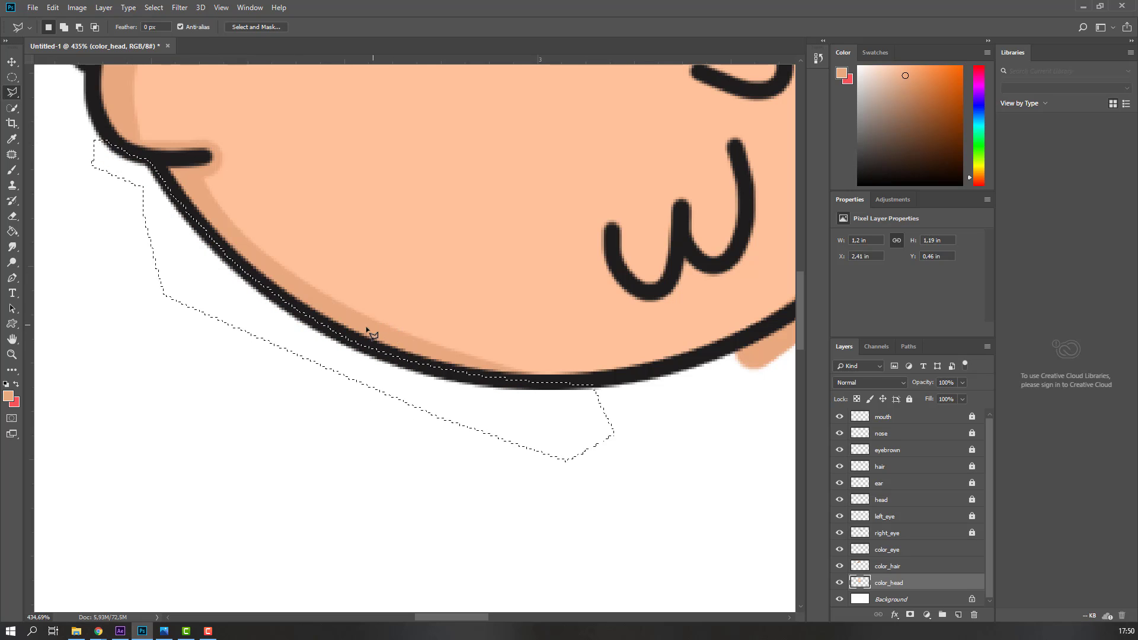
{"action": "key", "text": "ctrl+d"}
Delete the shading spilled outside the outline along the right jaw.
{"action": "left_click_drag", "start_coordinate": [291, 323], "coordinate": [94, 356]}
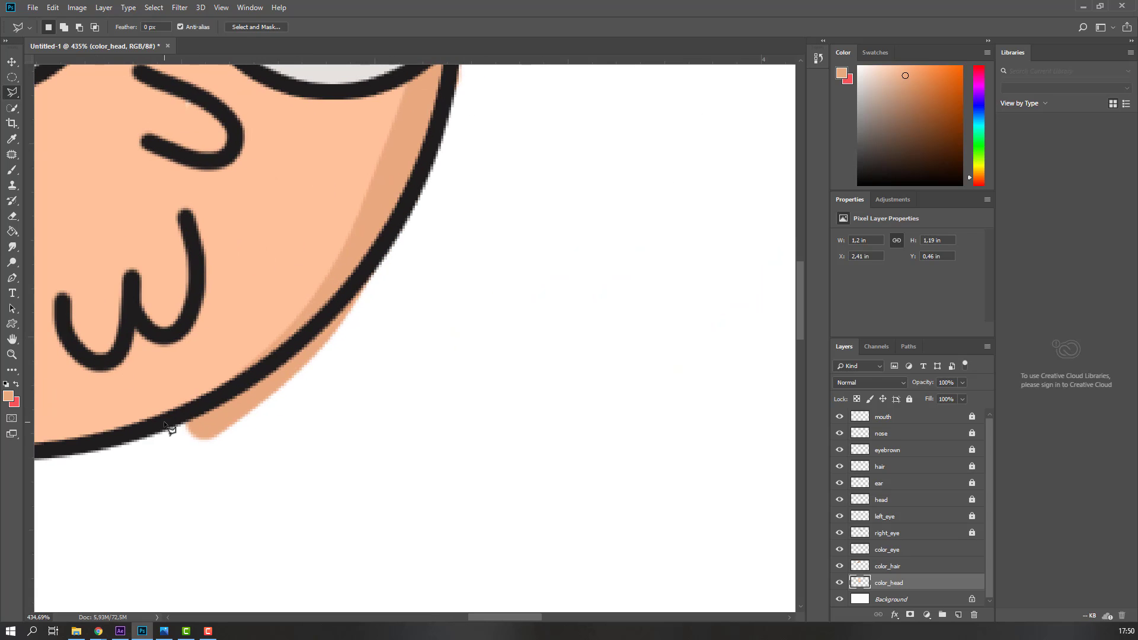
{"action": "left_click", "coordinate": [168, 426]}
{"action": "left_click", "coordinate": [222, 461]}
{"action": "left_click", "coordinate": [303, 420]}
{"action": "left_click", "coordinate": [396, 334]}
{"action": "left_click", "coordinate": [410, 277]}
{"action": "left_click", "coordinate": [330, 319]}
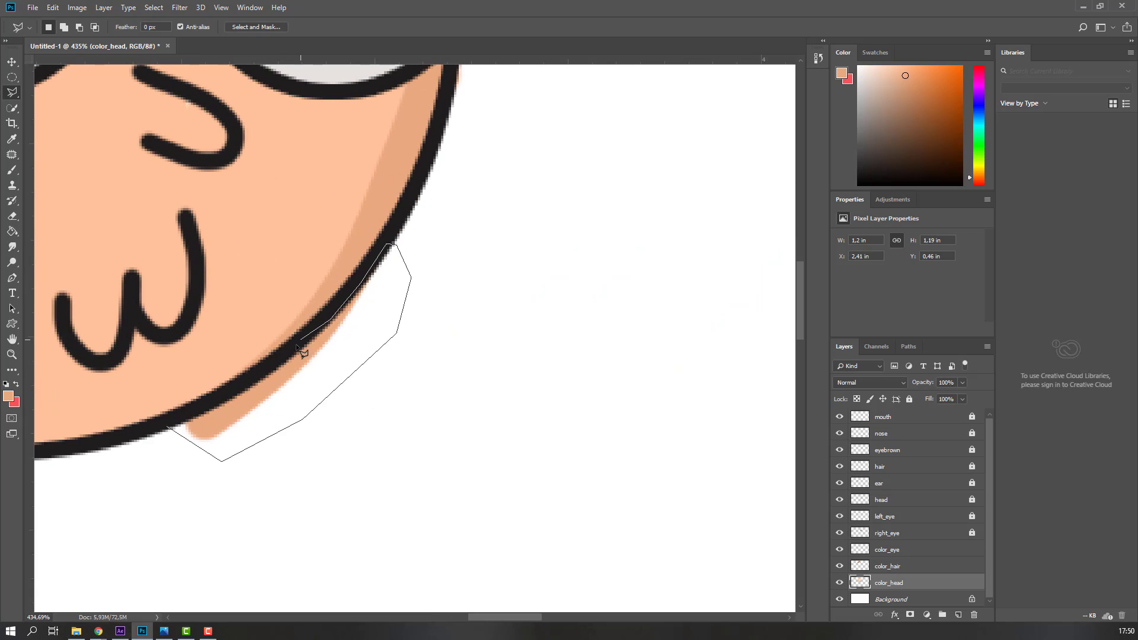
{"action": "left_click", "coordinate": [210, 403]}
{"action": "left_click", "coordinate": [169, 428]}
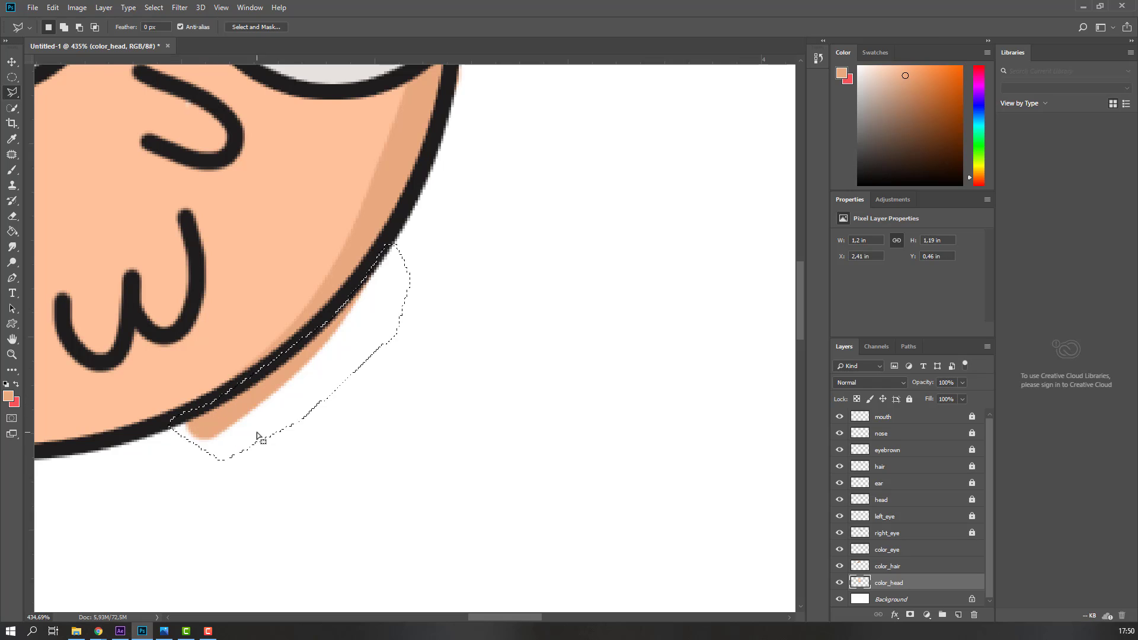
{"action": "key", "text": "Delete"}
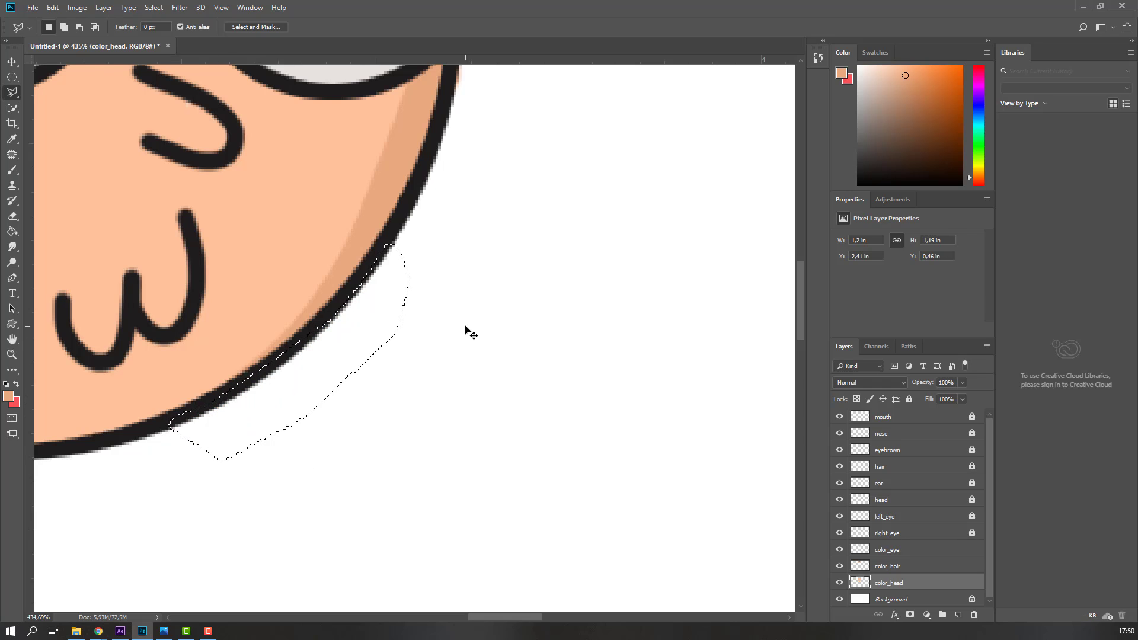
{"action": "key", "text": "ctrl+d"}
Paint a darker peach shadow band along the hairline.
{"action": "scroll", "coordinate": [500, 211], "scroll_direction": "up", "scroll_amount": 10}
{"action": "left_click", "coordinate": [11, 171]}
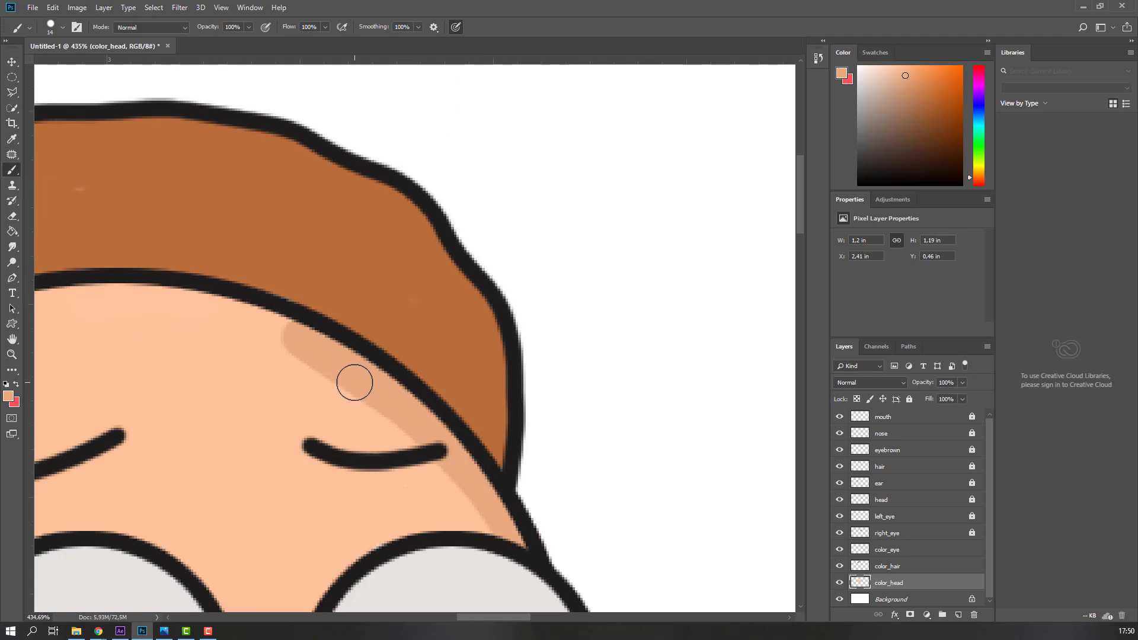
{"action": "right_click", "coordinate": [293, 339]}
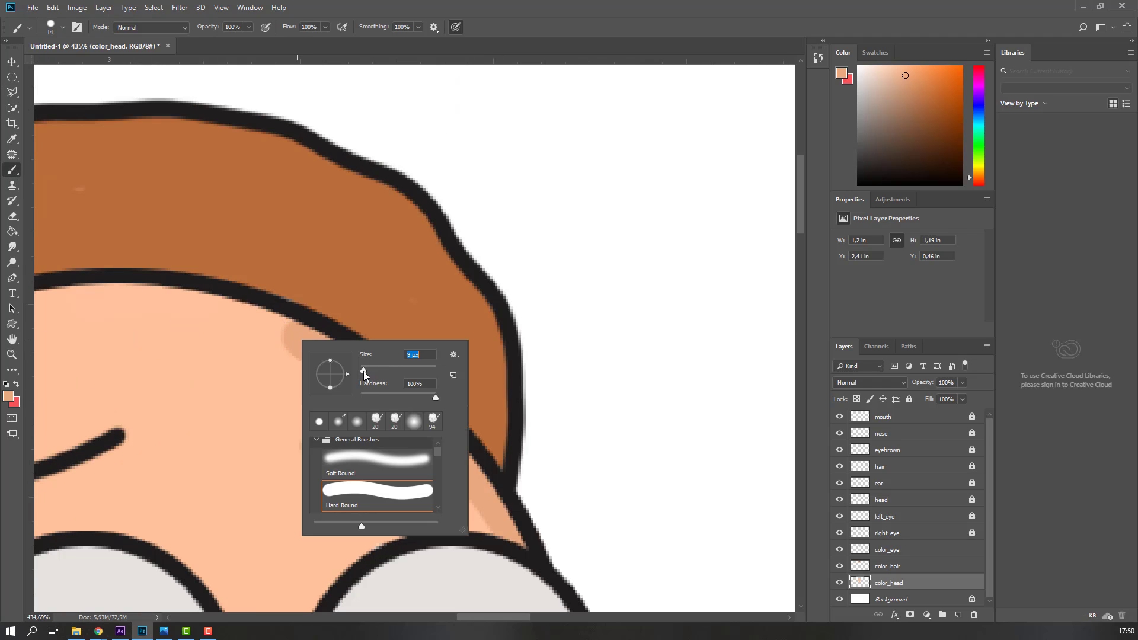
{"action": "left_click_drag", "start_coordinate": [201, 296], "coordinate": [364, 387]}
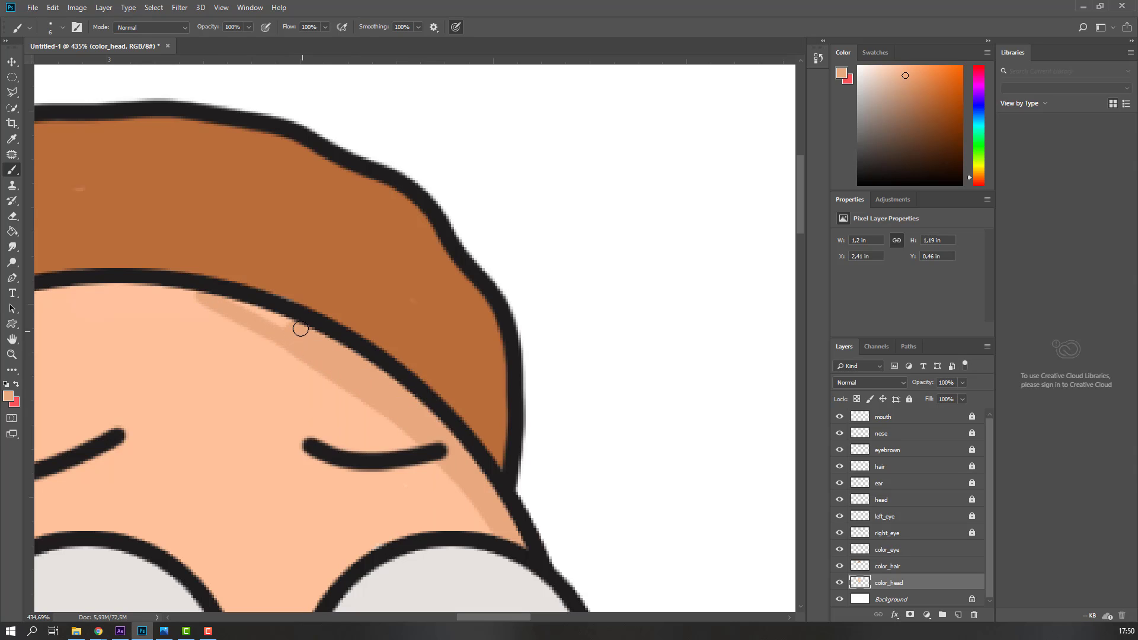
{"action": "mouse_move", "coordinate": [301, 329]}
{"action": "left_mouse_down"}
{"action": "mouse_move", "coordinate": [196, 288]}
{"action": "mouse_move", "coordinate": [80, 267]}
{"action": "left_mouse_up"}
{"action": "scroll", "coordinate": [369, 323], "scroll_direction": "down", "scroll_amount": 5}
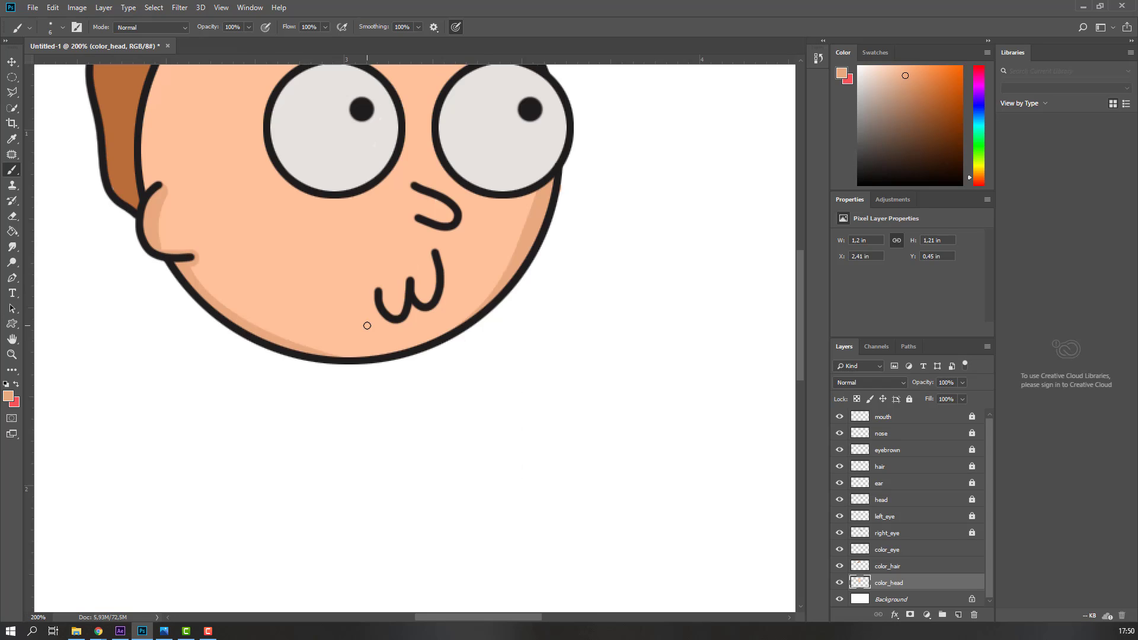
{"action": "scroll", "coordinate": [368, 323], "scroll_direction": "up", "scroll_amount": 4}
On color_eye, set the foreground to a light grey and the brush size to 15 px.
{"action": "left_click", "coordinate": [893, 555]}
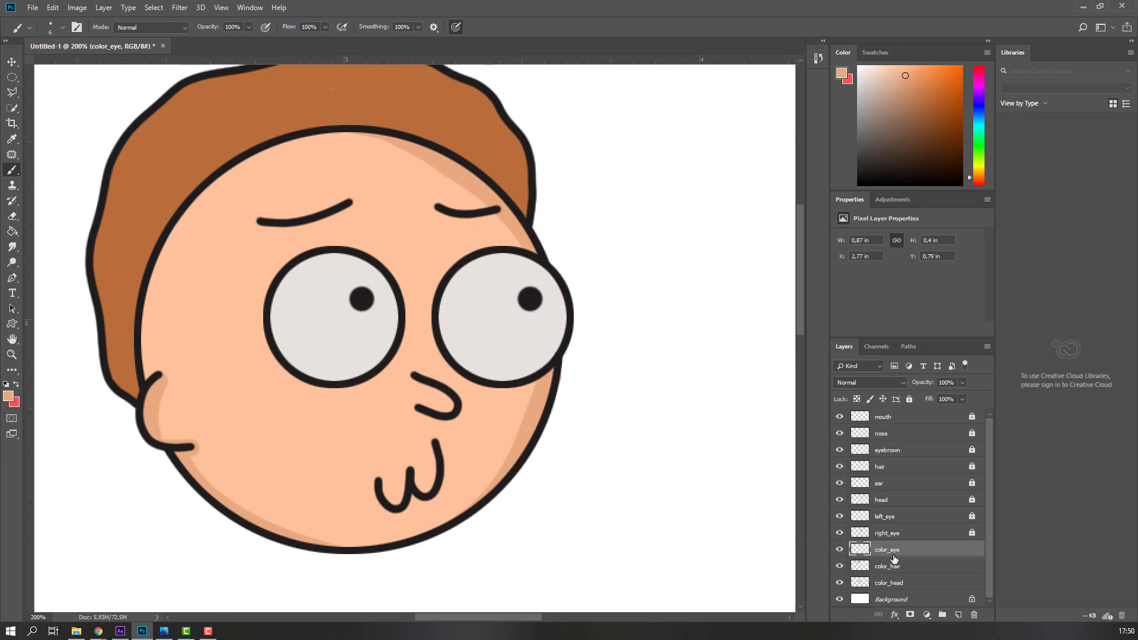
{"action": "scroll", "coordinate": [418, 139], "scroll_direction": "up", "scroll_amount": 1}
{"action": "left_click", "coordinate": [8, 396]}
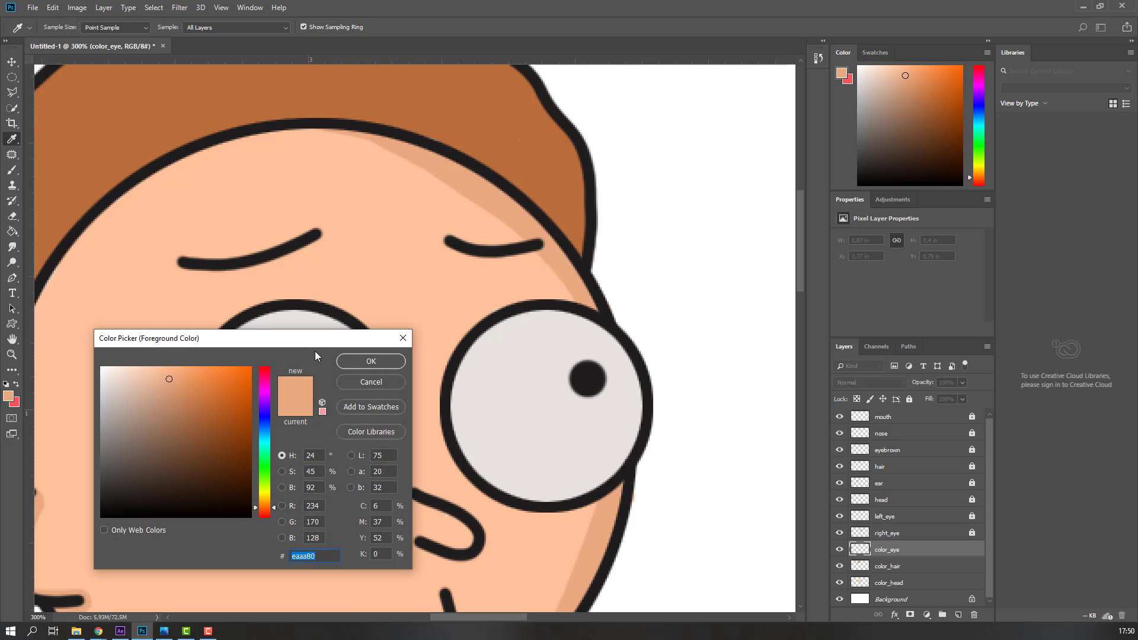
{"action": "left_click", "coordinate": [501, 358]}
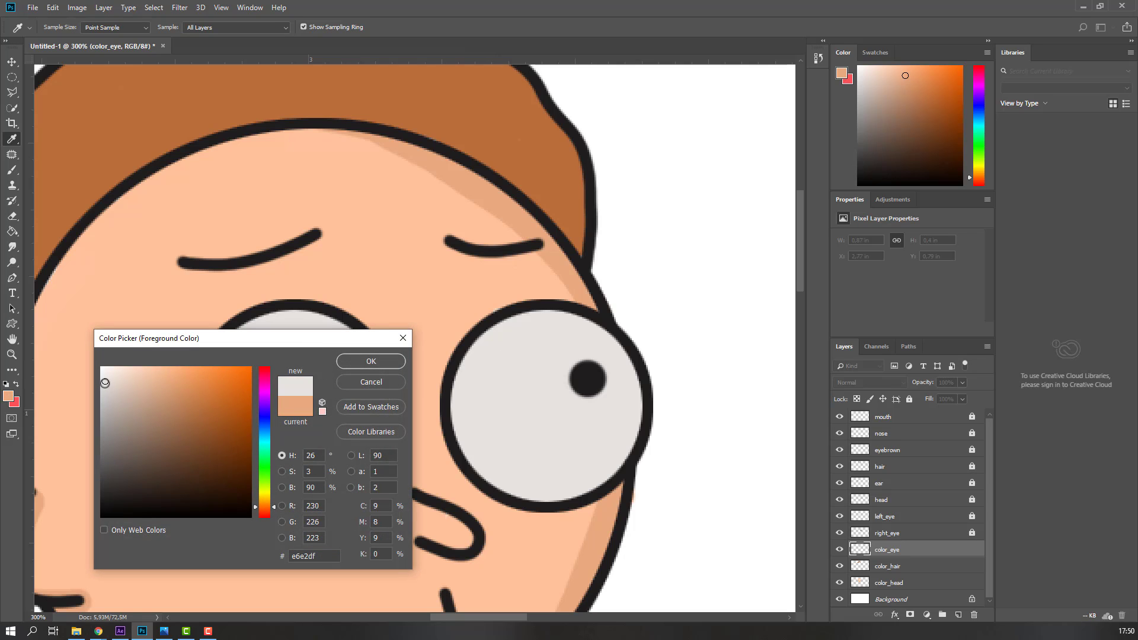
{"action": "left_click_drag", "start_coordinate": [105, 381], "coordinate": [104, 390]}
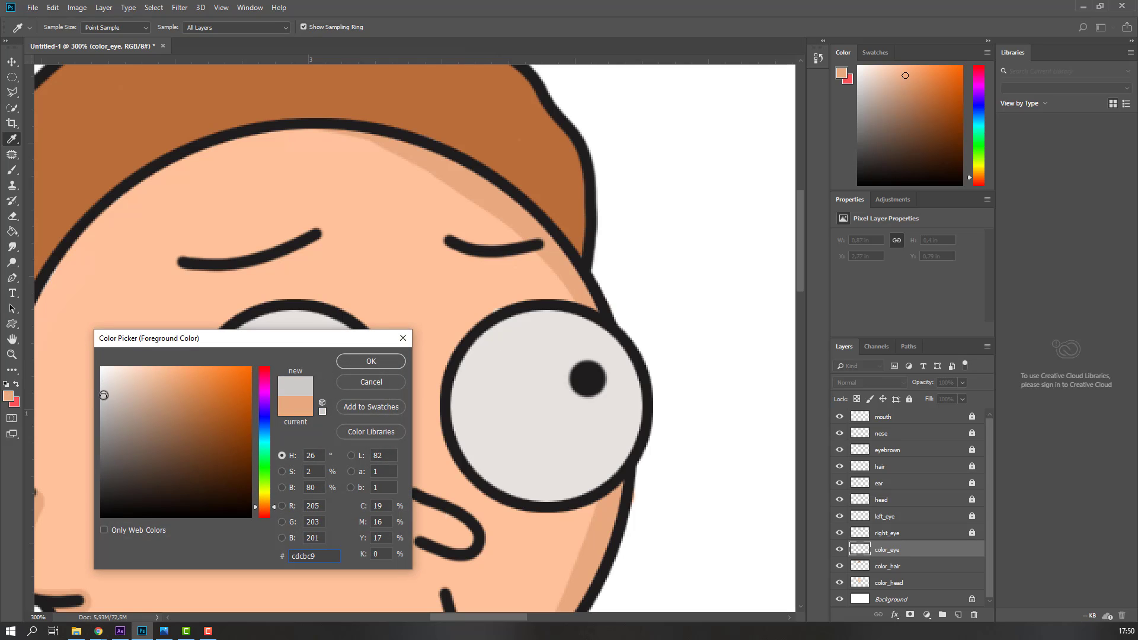
{"action": "left_click", "coordinate": [382, 362]}
{"action": "key", "text": "b"}
{"action": "right_click", "coordinate": [385, 365]}
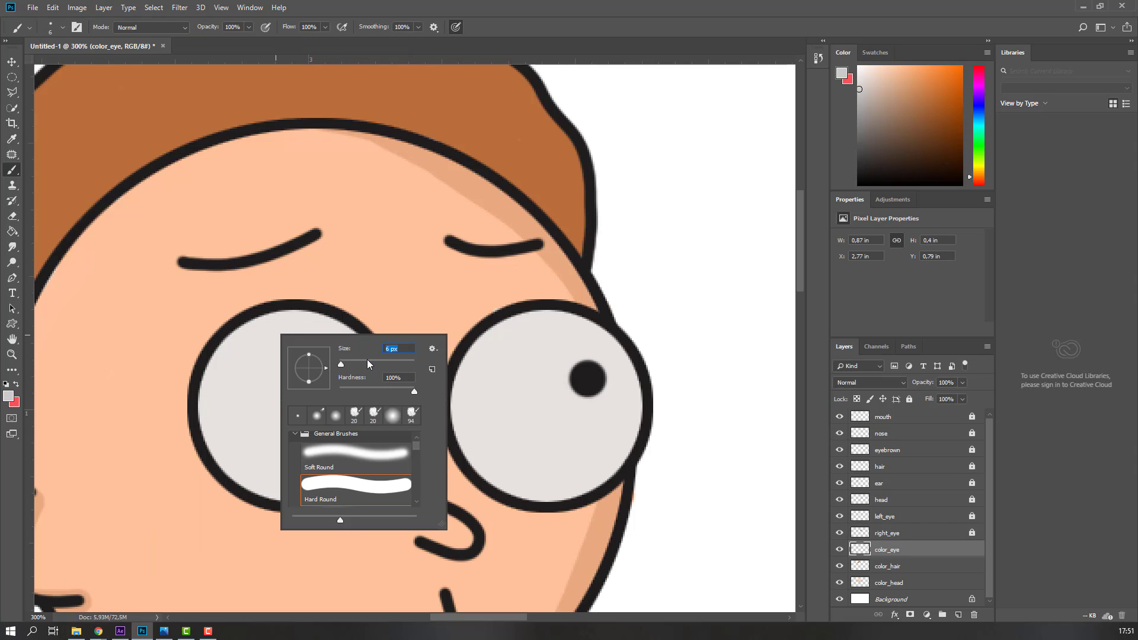
{"action": "type", "text": "15"}
{"action": "key", "text": "Return"}
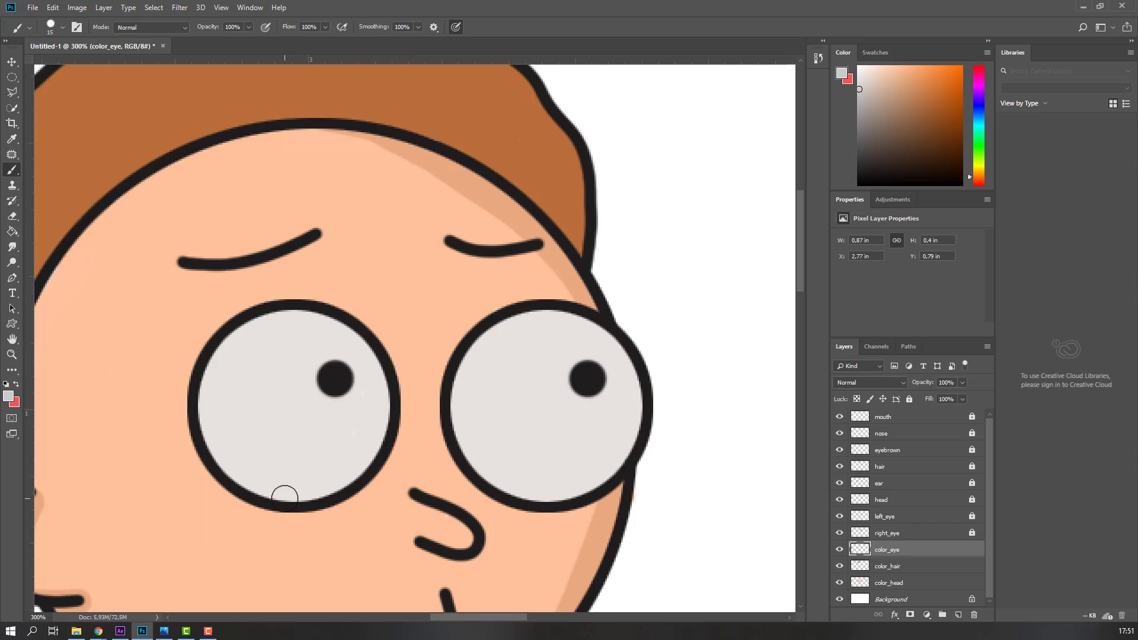
Paint grey crescents along the upper-left insides of both eye whites.
{"action": "left_click", "coordinate": [279, 492]}
{"action": "mouse_move", "coordinate": [238, 480]}
{"action": "left_mouse_down"}
{"action": "mouse_move", "coordinate": [217, 463]}
{"action": "mouse_move", "coordinate": [196, 394]}
{"action": "mouse_move", "coordinate": [217, 314]}
{"action": "left_mouse_up"}
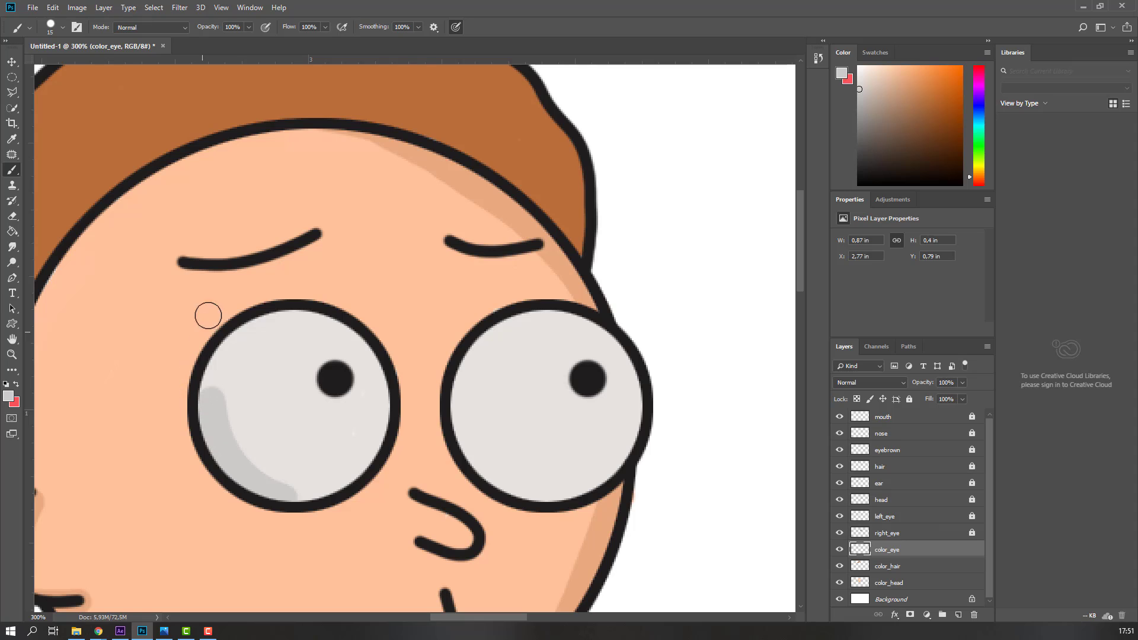
{"action": "left_click_drag", "start_coordinate": [271, 281], "coordinate": [314, 284]}
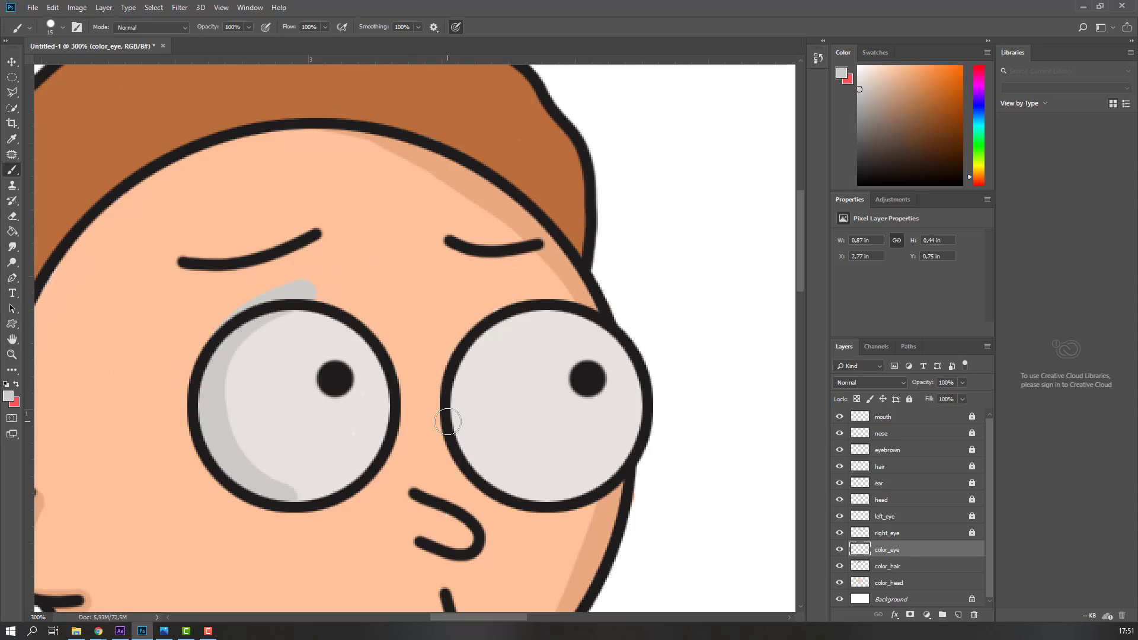
{"action": "mouse_move", "coordinate": [570, 300]}
{"action": "left_mouse_down"}
{"action": "mouse_move", "coordinate": [491, 328]}
{"action": "mouse_move", "coordinate": [449, 368]}
{"action": "mouse_move", "coordinate": [443, 392]}
{"action": "mouse_move", "coordinate": [453, 489]}
{"action": "mouse_move", "coordinate": [495, 521]}
{"action": "mouse_move", "coordinate": [540, 525]}
{"action": "left_mouse_up"}
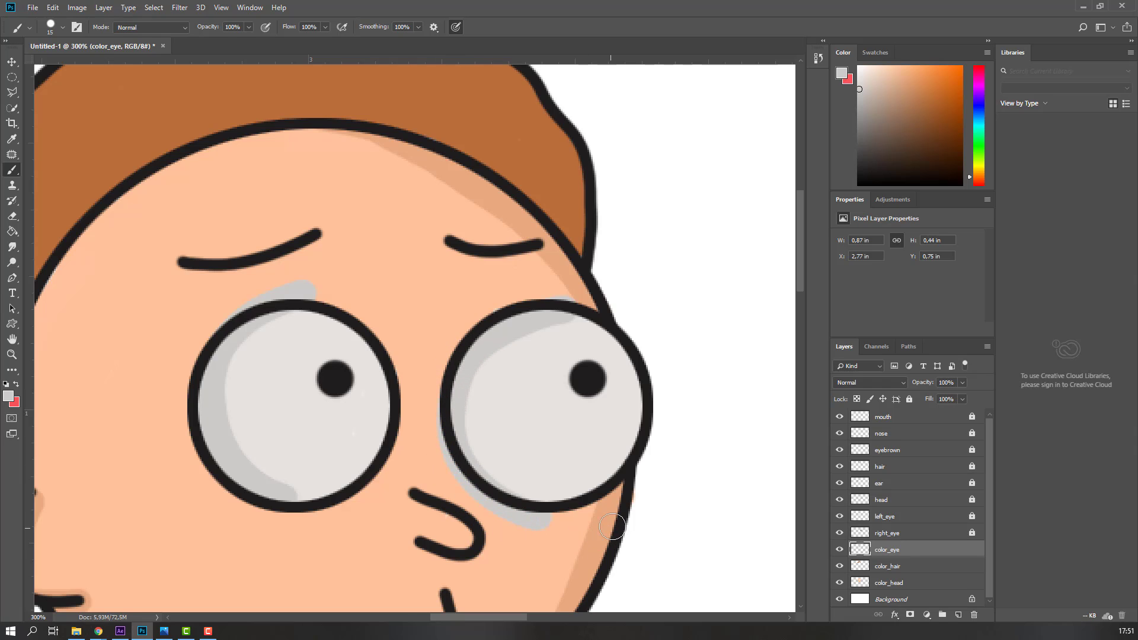
{"action": "scroll", "coordinate": [569, 470], "scroll_direction": "down", "scroll_amount": 2}
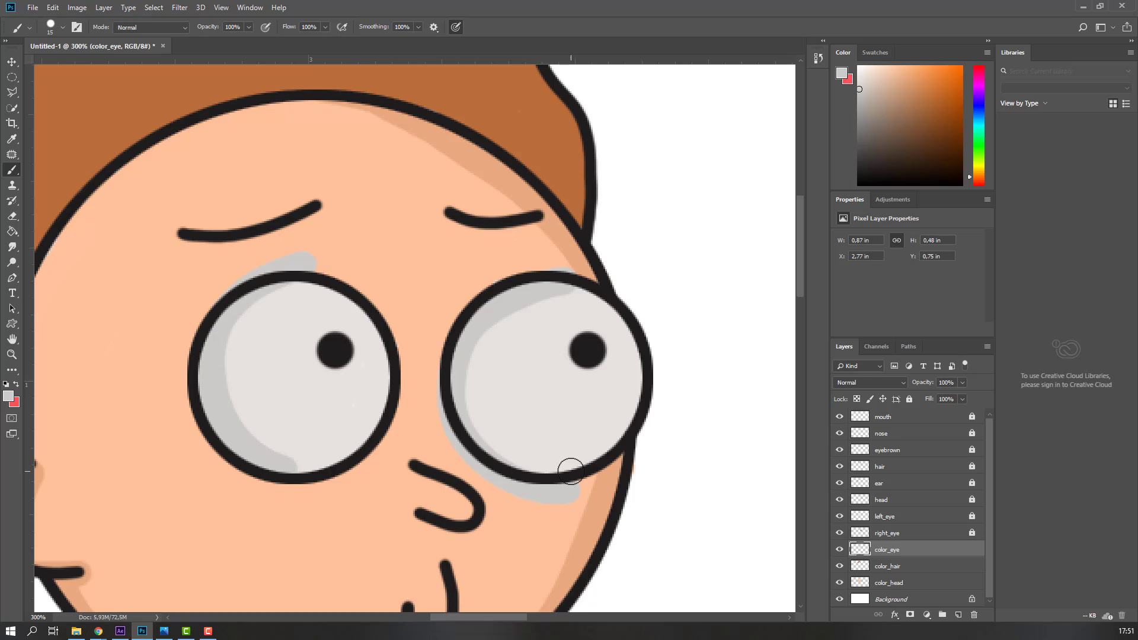
Select and delete the grey spilling outside the left eye's outline on color_eye.
{"action": "left_click", "coordinate": [12, 92]}
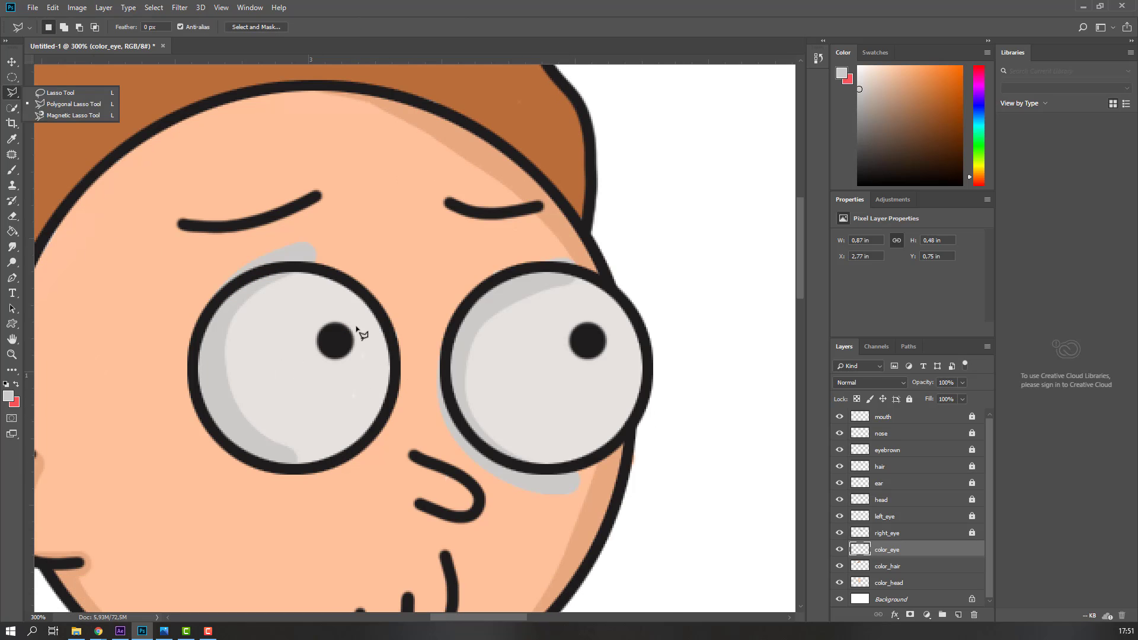
{"action": "key", "text": "ctrl+plus"}
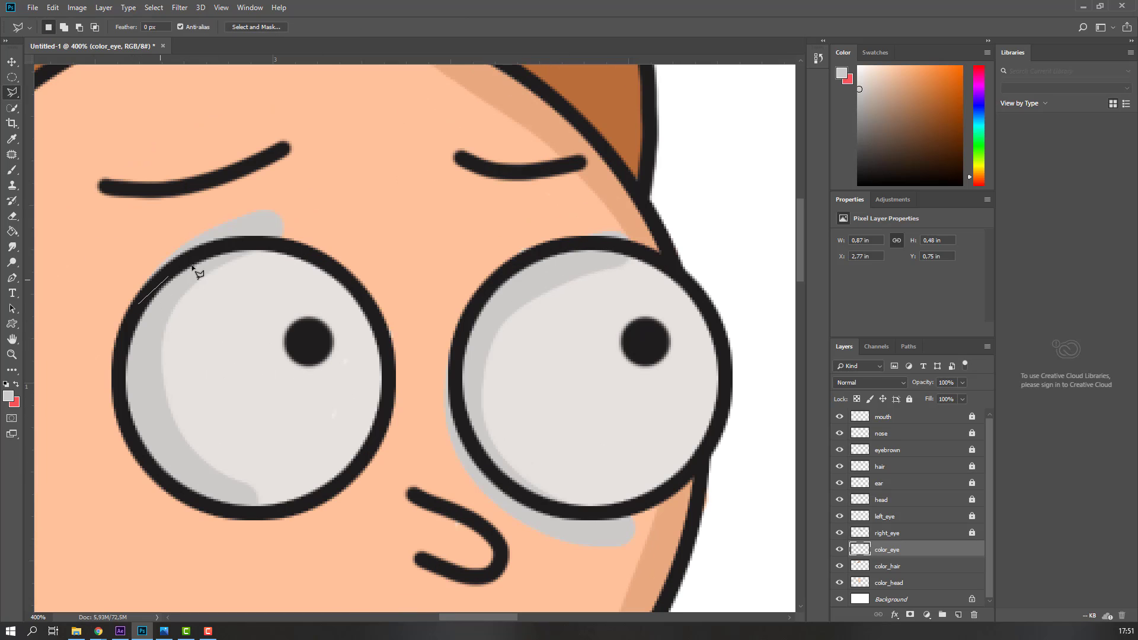
{"action": "mouse_move", "coordinate": [192, 267]}
{"action": "left_mouse_down"}
{"action": "mouse_move", "coordinate": [279, 248]}
{"action": "mouse_move", "coordinate": [300, 235]}
{"action": "mouse_move", "coordinate": [304, 196]}
{"action": "mouse_move", "coordinate": [272, 187]}
{"action": "mouse_move", "coordinate": [200, 216]}
{"action": "mouse_move", "coordinate": [151, 247]}
{"action": "mouse_move", "coordinate": [133, 295]}
{"action": "left_mouse_up"}
{"action": "left_click", "coordinate": [140, 304]}
{"action": "key", "text": "Delete"}
Trace the stray grey around and below the right eye, delete it and deselect.
{"action": "scroll", "coordinate": [425, 369], "scroll_direction": "right", "scroll_amount": 1}
{"action": "left_click", "coordinate": [431, 337]}
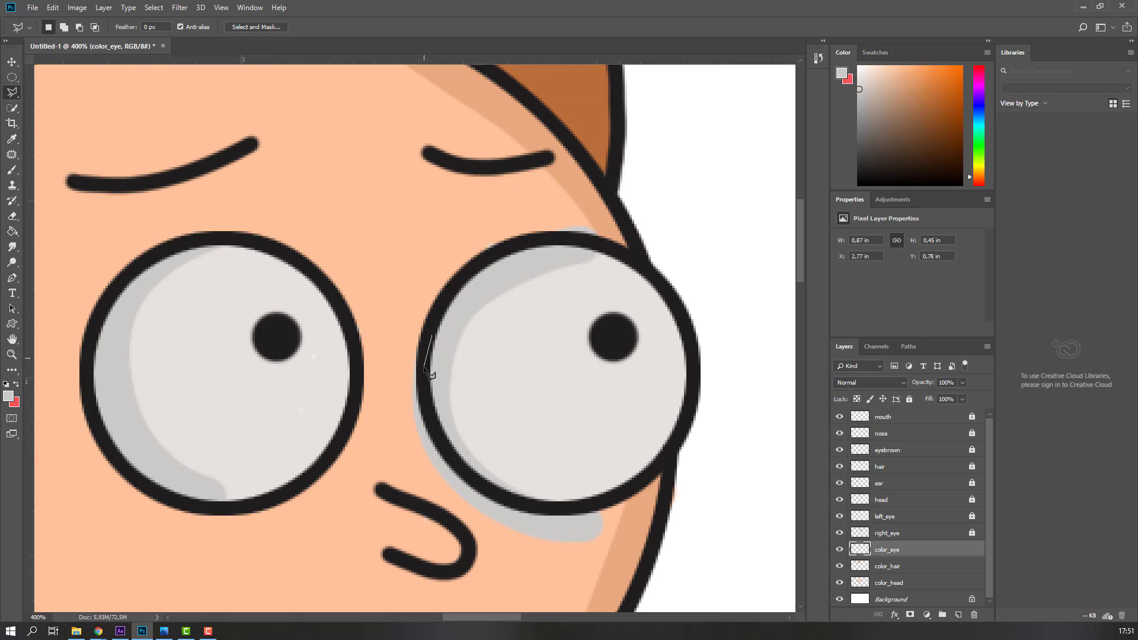
{"action": "left_click", "coordinate": [425, 370]}
{"action": "left_click", "coordinate": [544, 508]}
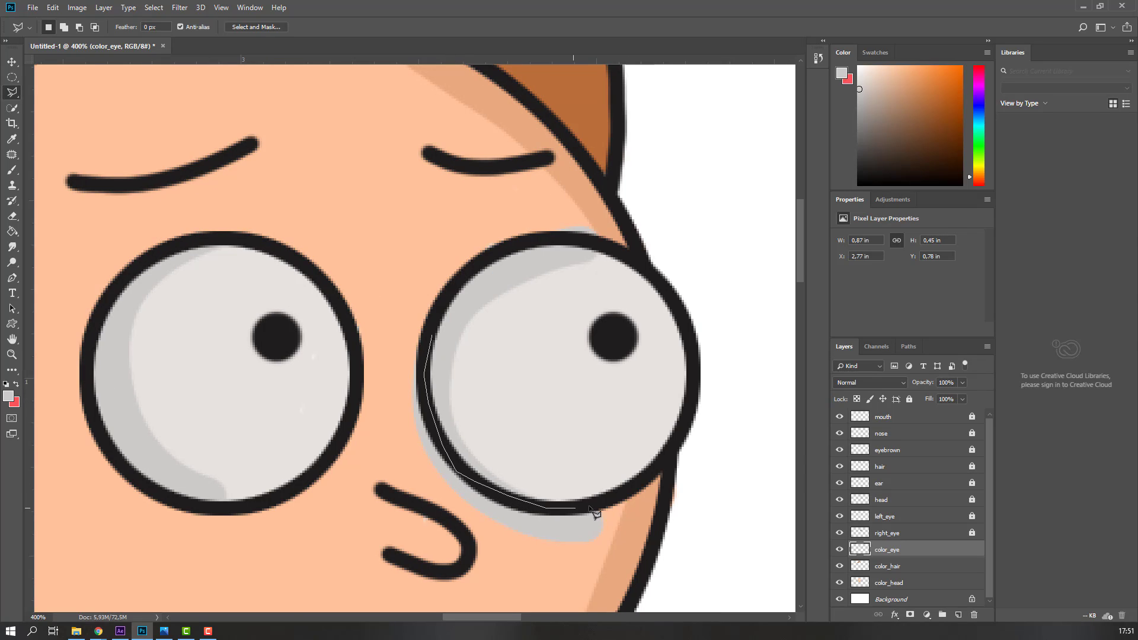
{"action": "left_click", "coordinate": [616, 507]}
{"action": "left_click", "coordinate": [622, 540]}
{"action": "left_click", "coordinate": [575, 569]}
{"action": "left_click", "coordinate": [503, 559]}
{"action": "left_click", "coordinate": [445, 509]}
{"action": "left_click", "coordinate": [402, 449]}
{"action": "left_click", "coordinate": [400, 407]}
{"action": "left_click", "coordinate": [395, 345]}
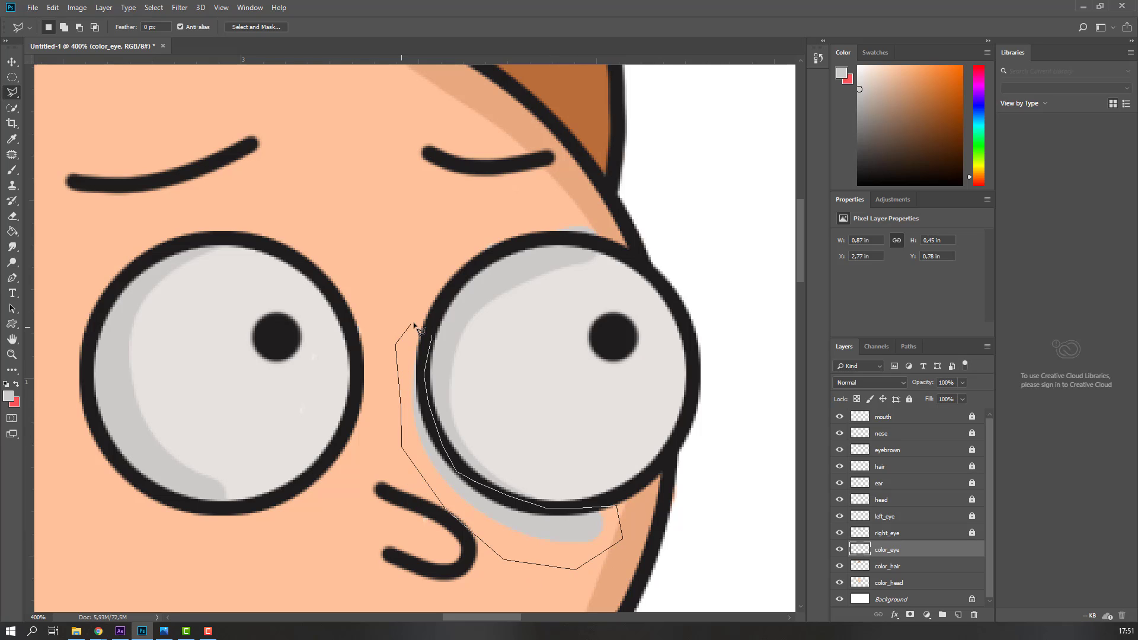
{"action": "left_click", "coordinate": [415, 323]}
{"action": "left_click", "coordinate": [437, 342]}
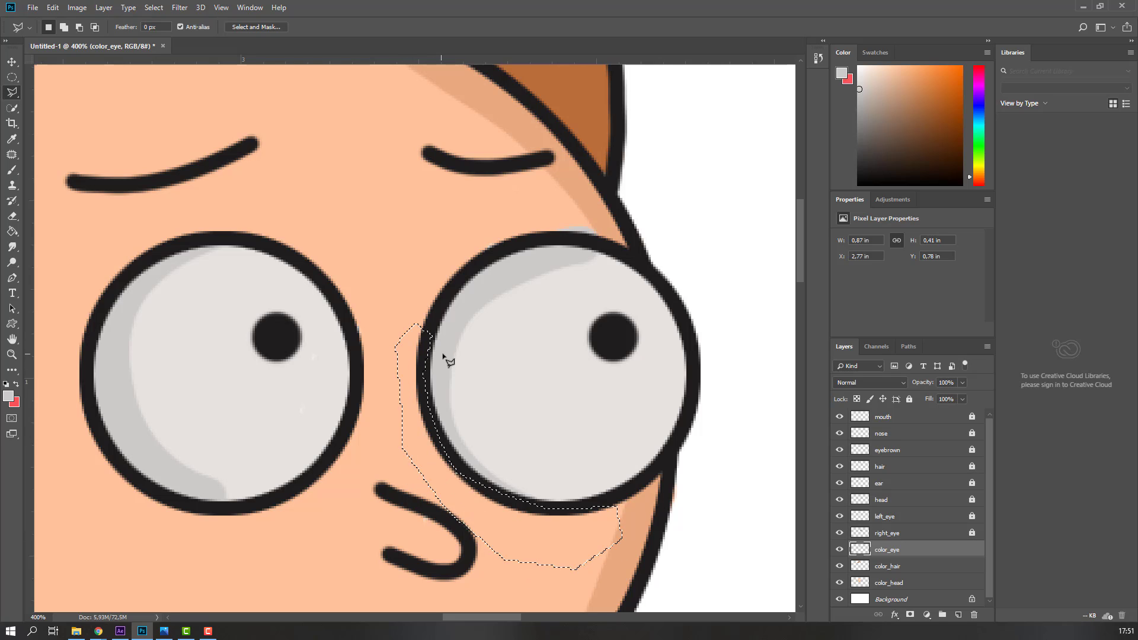
{"action": "key", "text": "Delete"}
{"action": "key", "text": "ctrl+d"}
Check the whole head, then make color_head the active layer.
{"action": "key", "text": "v"}
{"action": "key", "text": "ctrl+minus"}
{"action": "key", "text": "ctrl+minus"}
{"action": "key", "text": "ctrl+minus"}
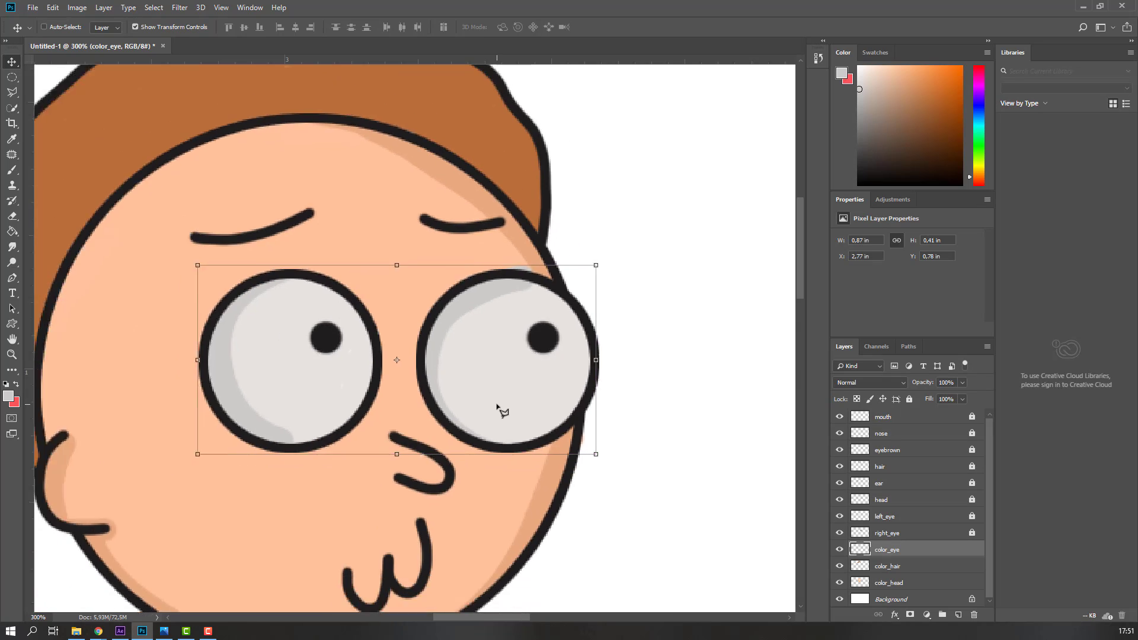
{"action": "key", "text": "ctrl+plus"}
{"action": "key", "text": "ctrl+plus"}
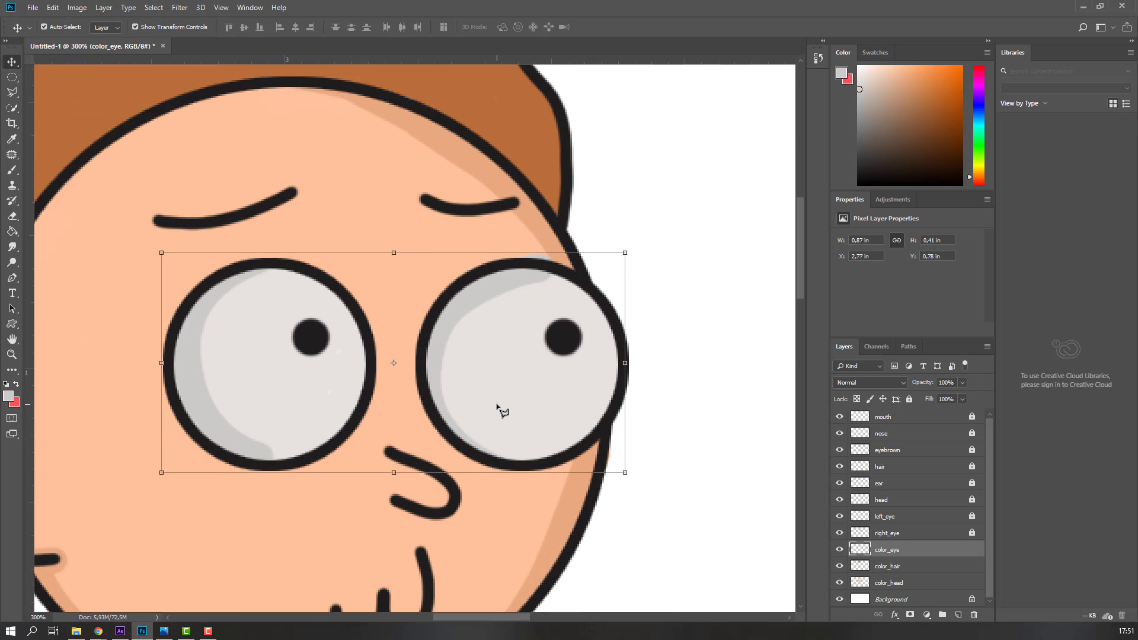
{"action": "left_click", "coordinate": [871, 587]}
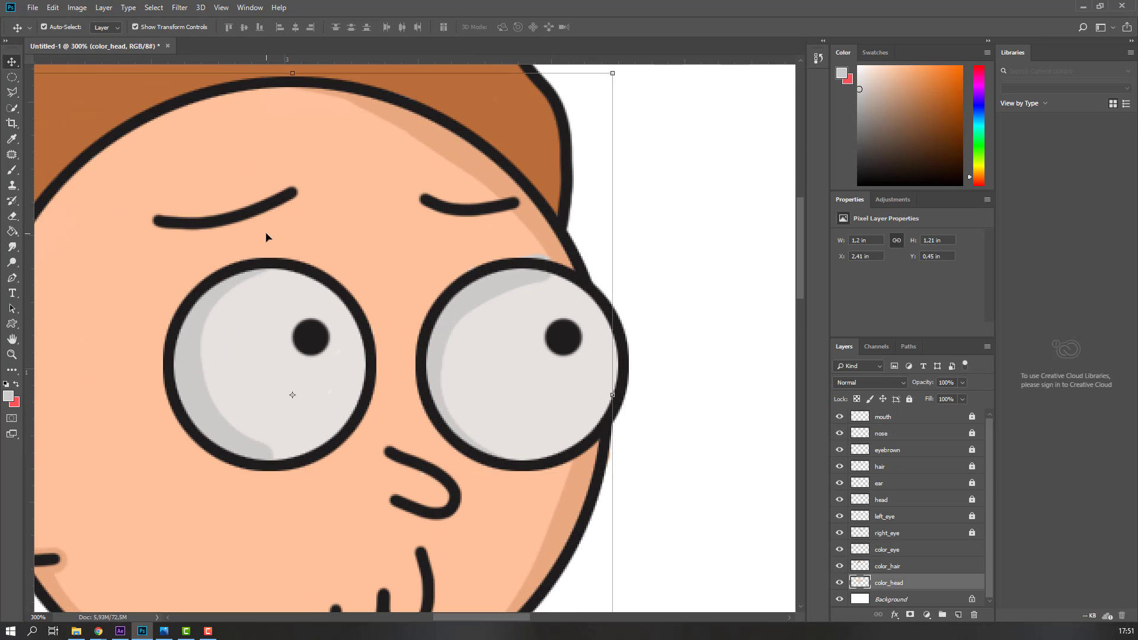
Sample the skin tone, lighten it for highlights, and set a 12 px hard round brush.
{"action": "left_click", "coordinate": [18, 172]}
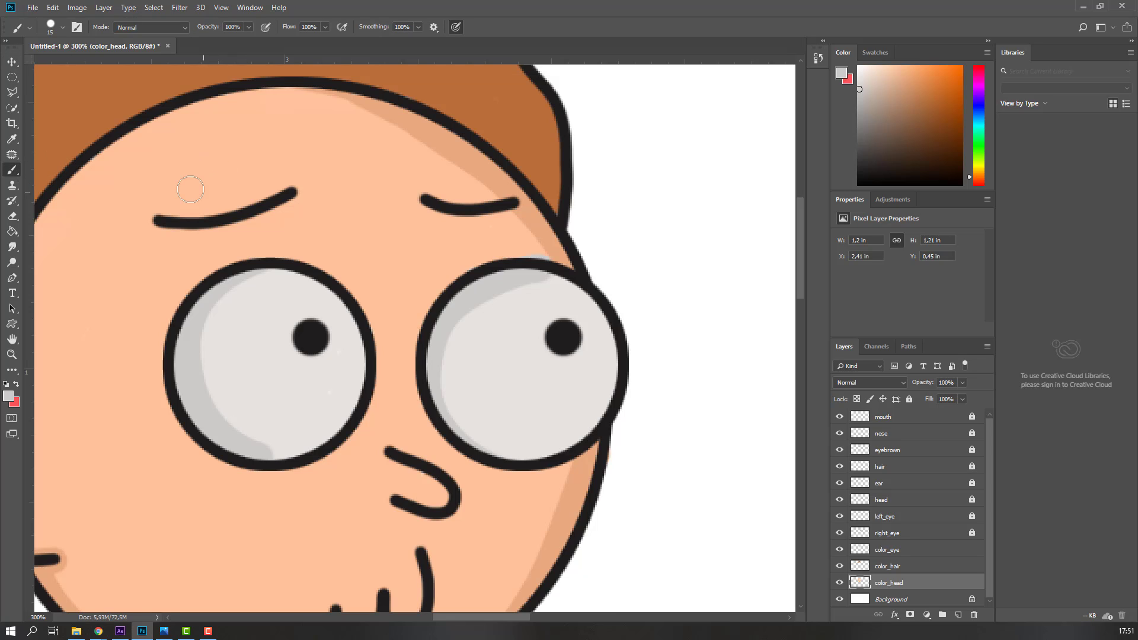
{"action": "left_click", "coordinate": [124, 284], "text": "alt"}
{"action": "key", "text": "i"}
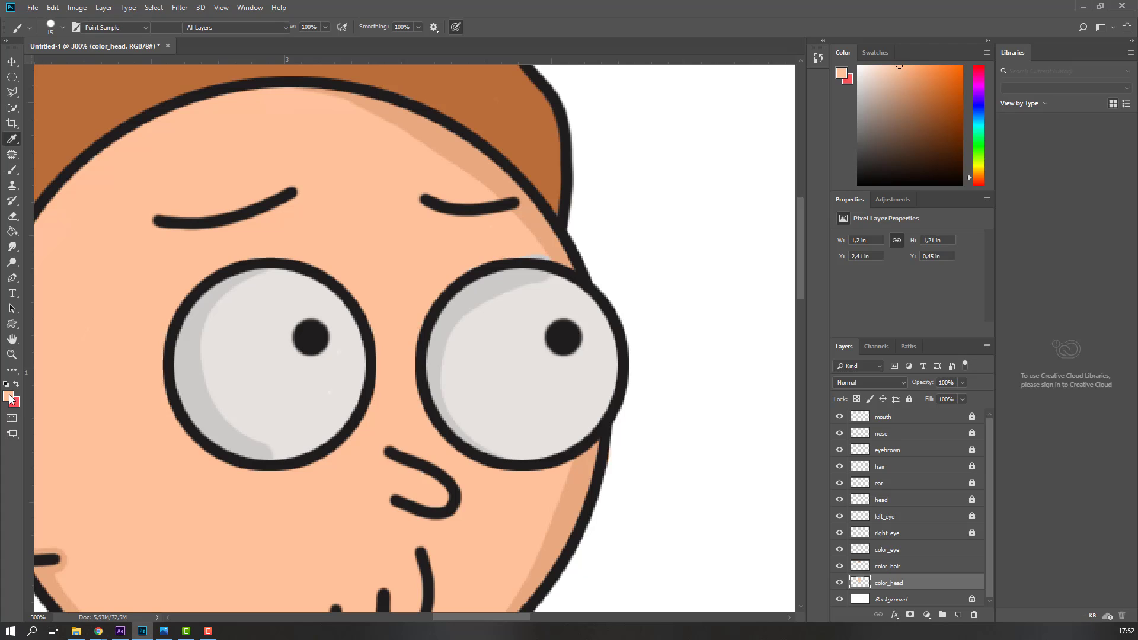
{"action": "left_click", "coordinate": [8, 396]}
{"action": "left_click_drag", "start_coordinate": [160, 369], "coordinate": [153, 367]}
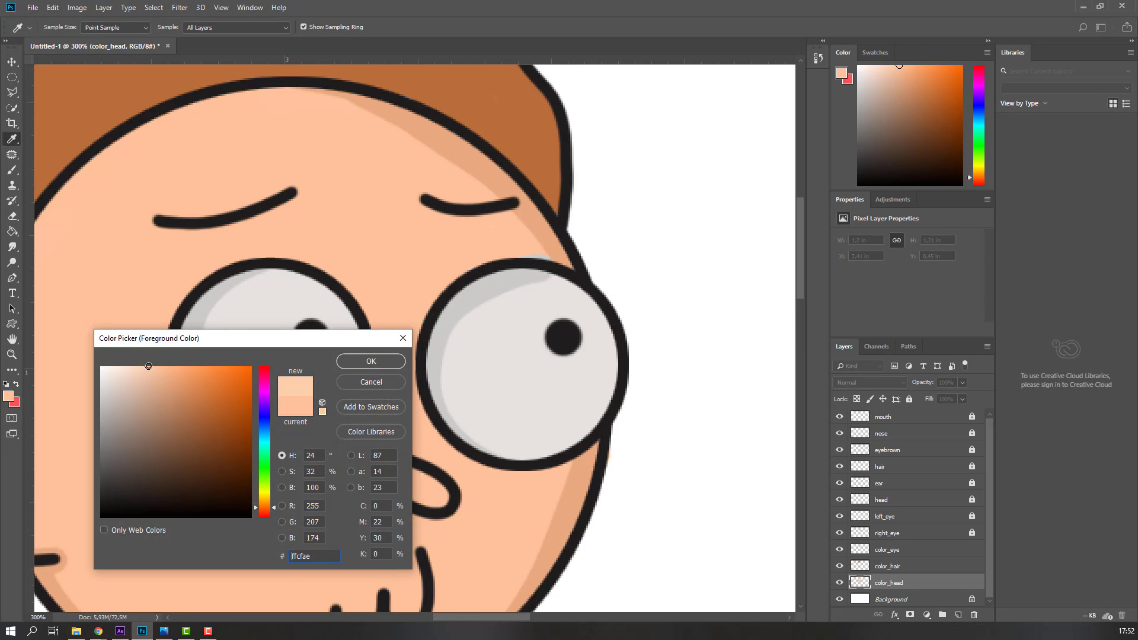
{"action": "left_click", "coordinate": [371, 361]}
{"action": "key", "text": "b"}
{"action": "right_click", "coordinate": [382, 369]}
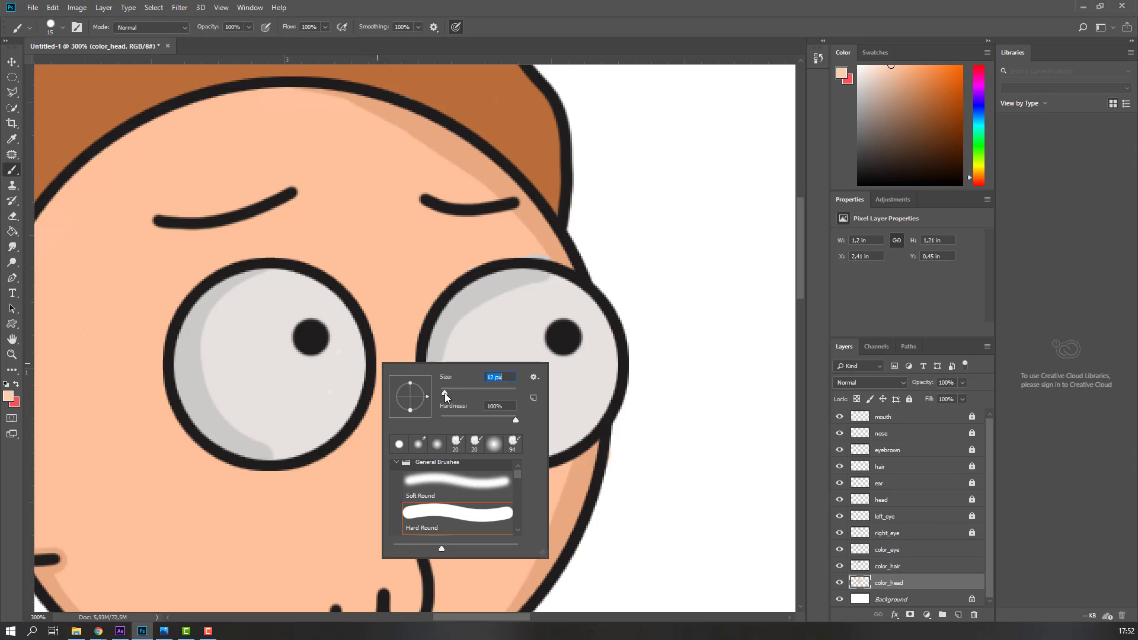
{"action": "key", "text": "Escape"}
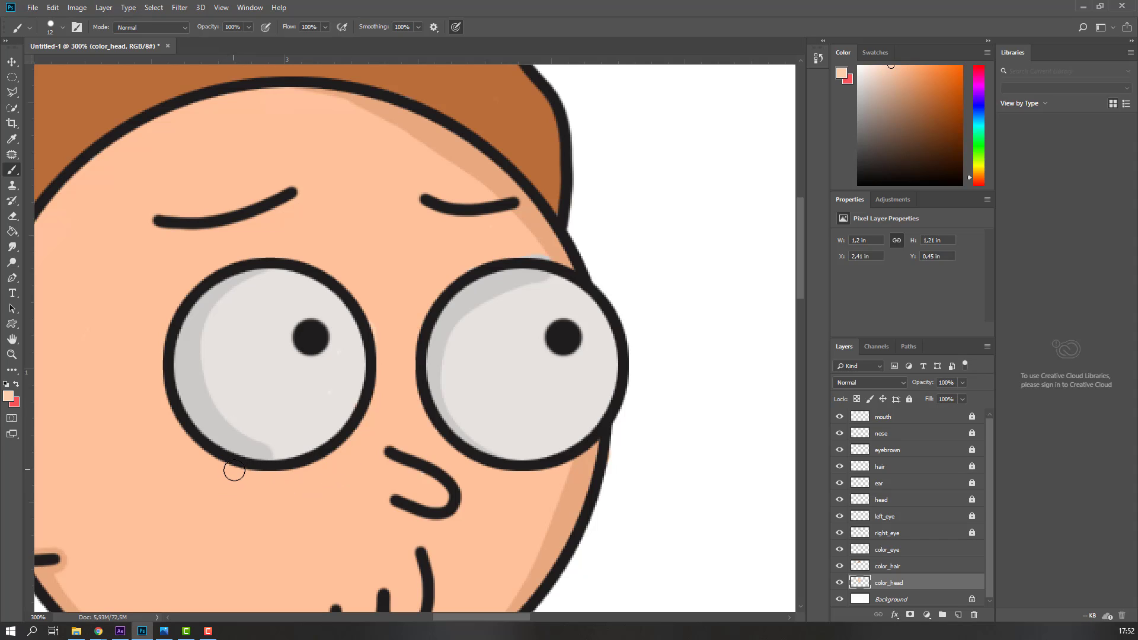
Paint light peach highlights below the left eye and along the right eye's lower, upper-left and top edges.
{"action": "mouse_move", "coordinate": [234, 471]}
{"action": "left_mouse_down"}
{"action": "mouse_move", "coordinate": [320, 477]}
{"action": "mouse_move", "coordinate": [379, 442]}
{"action": "mouse_move", "coordinate": [399, 380]}
{"action": "mouse_move", "coordinate": [361, 296]}
{"action": "left_mouse_up"}
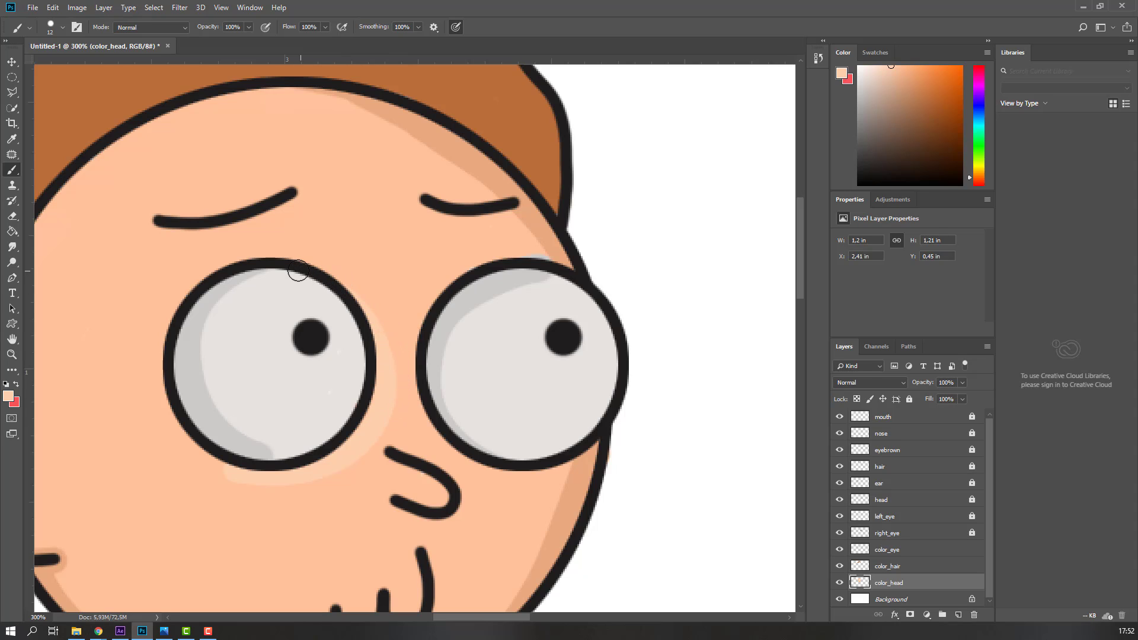
{"action": "mouse_move", "coordinate": [433, 407]}
{"action": "left_mouse_down"}
{"action": "mouse_move", "coordinate": [428, 426]}
{"action": "mouse_move", "coordinate": [454, 455]}
{"action": "mouse_move", "coordinate": [526, 478]}
{"action": "left_mouse_up"}
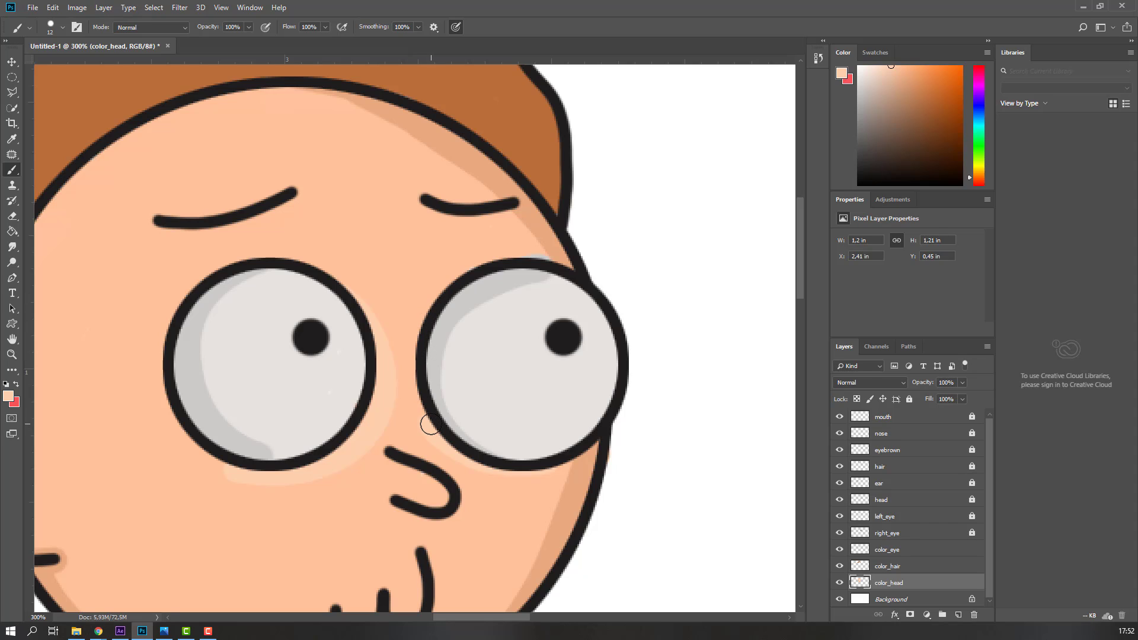
{"action": "mouse_move", "coordinate": [417, 319]}
{"action": "left_mouse_down"}
{"action": "mouse_move", "coordinate": [437, 259]}
{"action": "mouse_move", "coordinate": [473, 237]}
{"action": "mouse_move", "coordinate": [506, 226]}
{"action": "mouse_move", "coordinate": [559, 238]}
{"action": "left_mouse_up"}
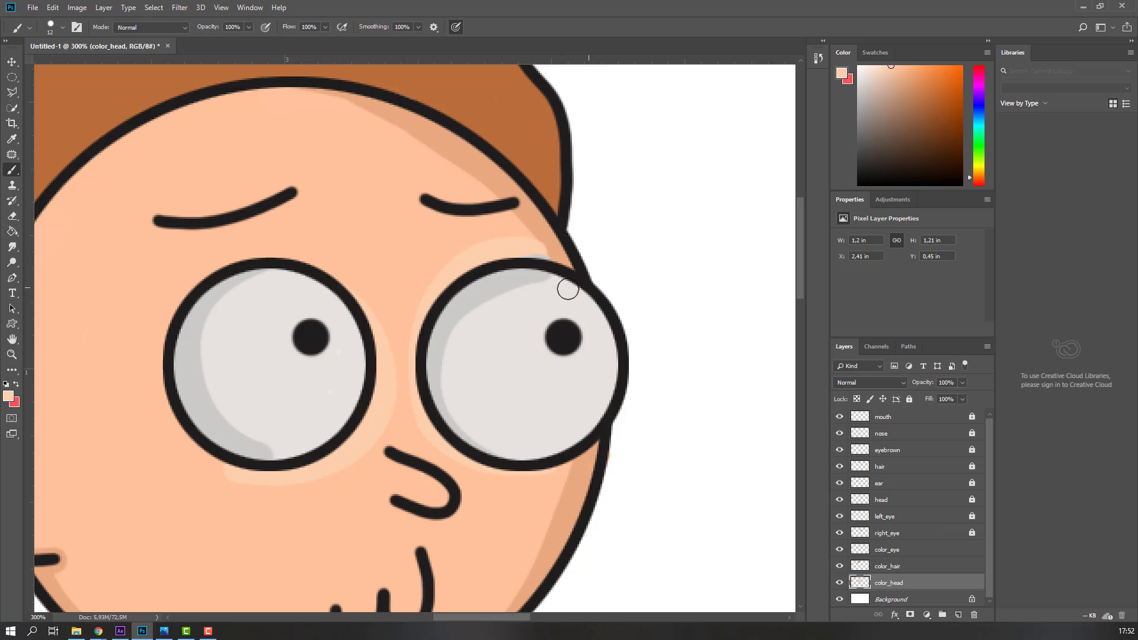
{"action": "key", "text": "ctrl+z"}
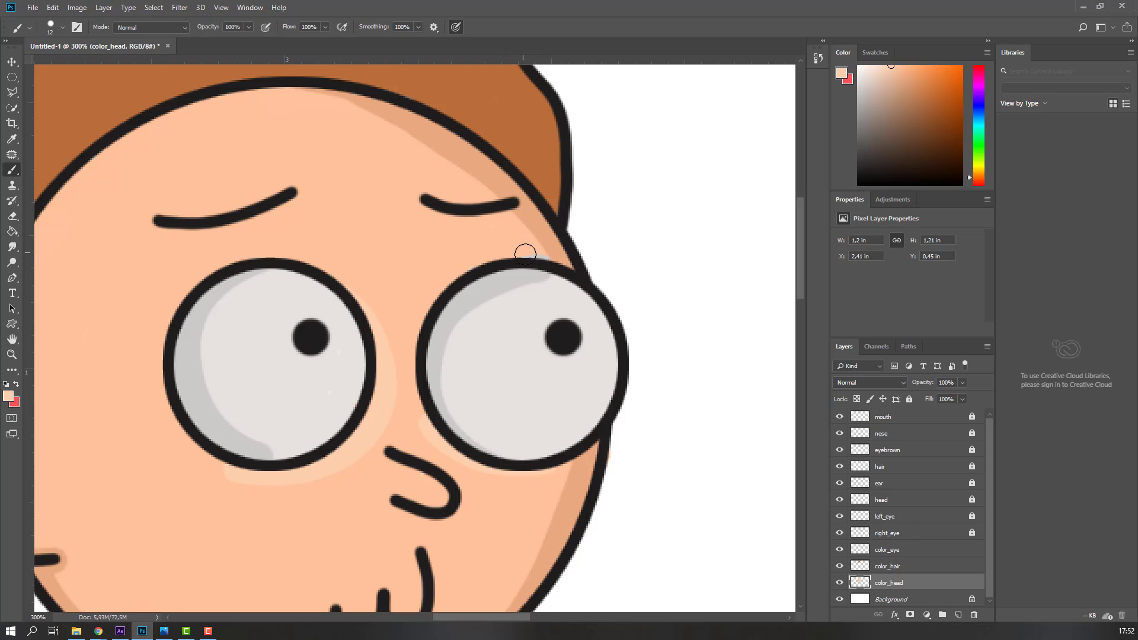
{"action": "mouse_move", "coordinate": [513, 259]}
{"action": "left_mouse_down"}
{"action": "mouse_move", "coordinate": [480, 265]}
{"action": "mouse_move", "coordinate": [438, 305]}
{"action": "left_mouse_up"}
{"action": "key", "text": "ctrl+z"}
{"action": "mouse_move", "coordinate": [549, 267]}
{"action": "left_mouse_down"}
{"action": "mouse_move", "coordinate": [500, 246]}
{"action": "mouse_move", "coordinate": [447, 254]}
{"action": "mouse_move", "coordinate": [436, 277]}
{"action": "mouse_move", "coordinate": [414, 356]}
{"action": "mouse_move", "coordinate": [438, 446]}
{"action": "mouse_move", "coordinate": [455, 461]}
{"action": "left_mouse_up"}
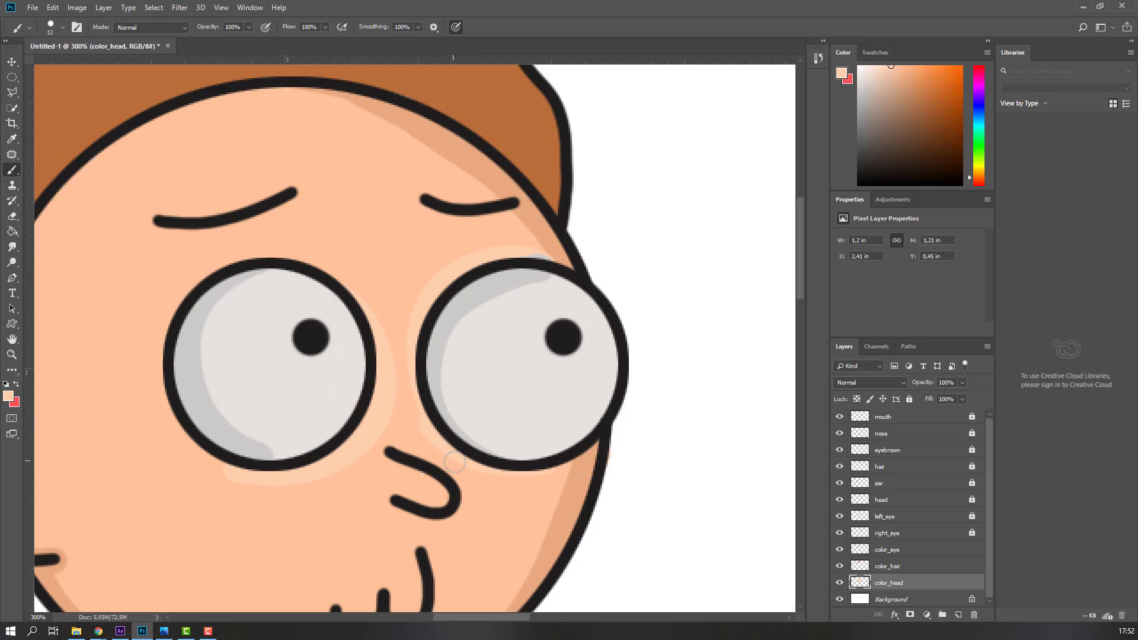
{"action": "scroll", "coordinate": [498, 415], "scroll_direction": "up", "scroll_amount": 1}
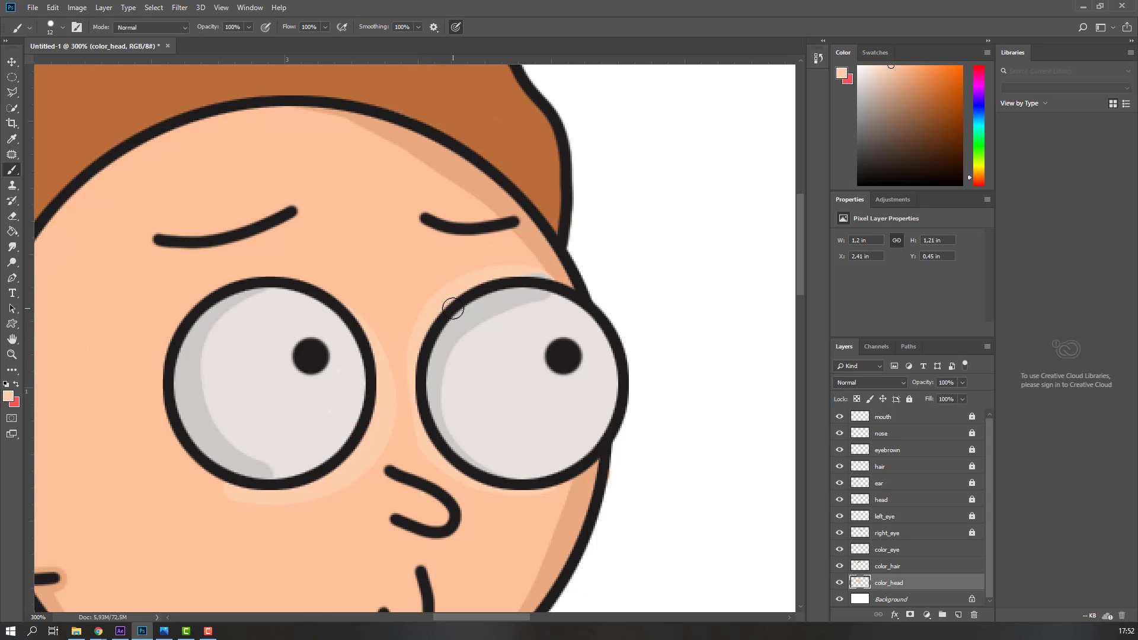
{"action": "scroll", "coordinate": [453, 308], "scroll_direction": "down", "scroll_amount": 2}
On the color_hair layer, sample the hair brown and choose a darker brown.
{"action": "scroll", "coordinate": [453, 308], "scroll_direction": "down", "scroll_amount": 1}
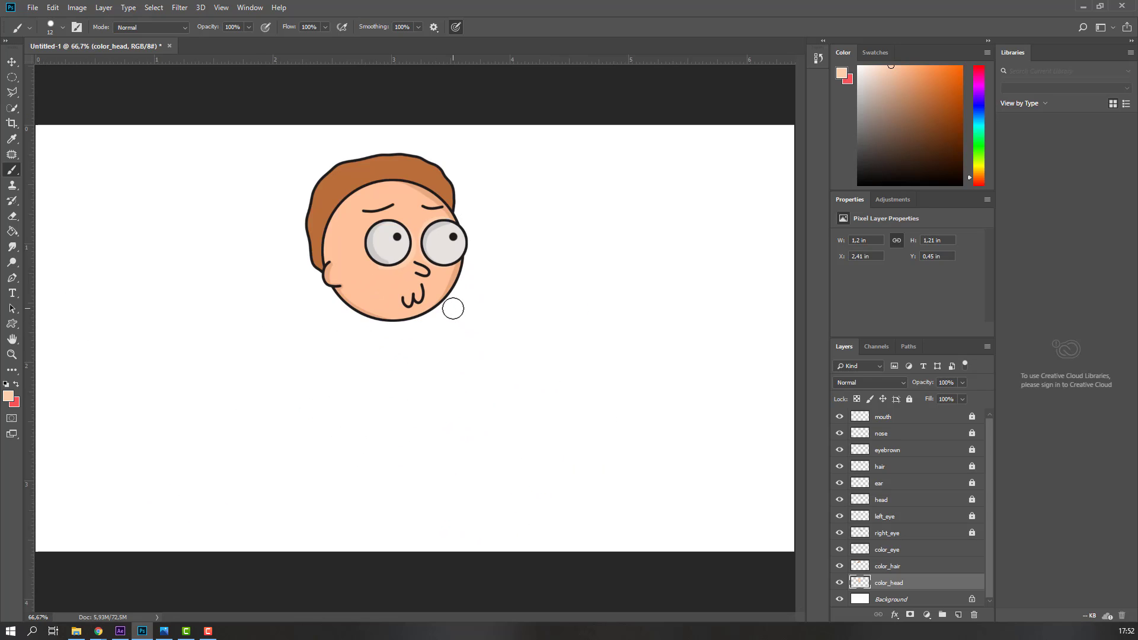
{"action": "scroll", "coordinate": [453, 309], "scroll_direction": "up", "scroll_amount": 1}
{"action": "scroll", "coordinate": [453, 308], "scroll_direction": "up", "scroll_amount": 3}
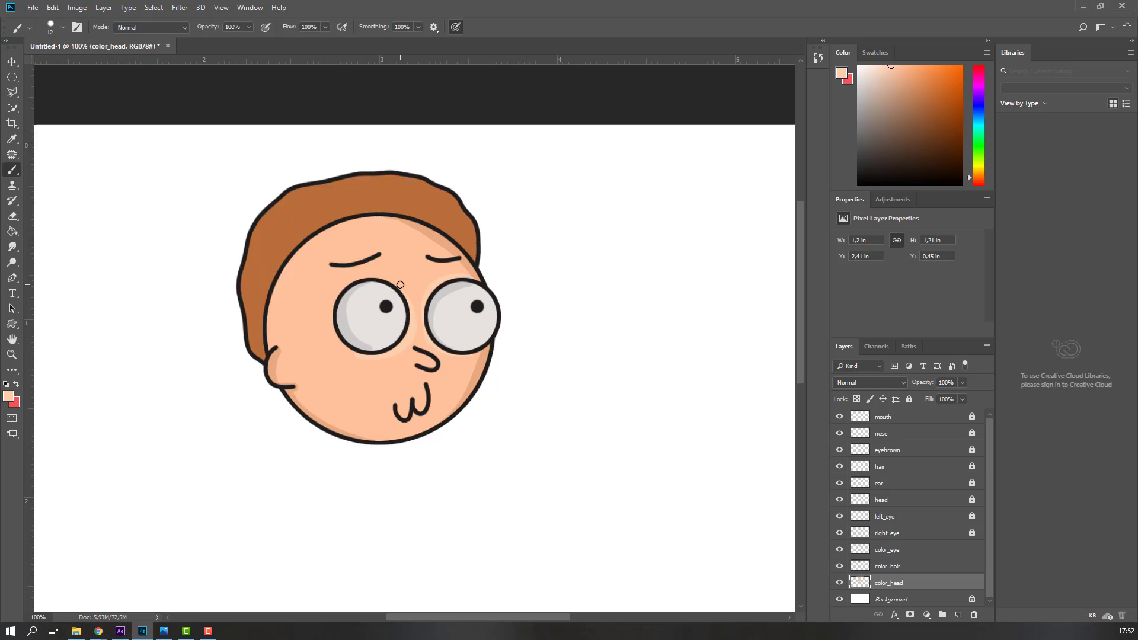
{"action": "scroll", "coordinate": [415, 350], "scroll_direction": "up", "scroll_amount": 2}
{"action": "key", "text": "ctrl+minus"}
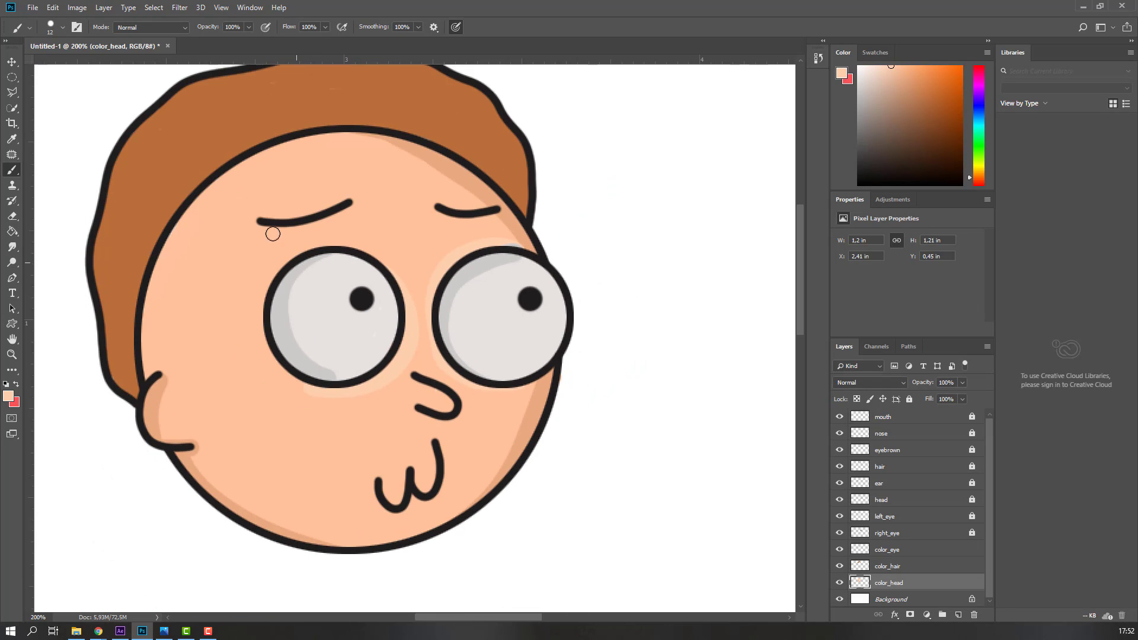
{"action": "scroll", "coordinate": [534, 391], "scroll_direction": "up", "scroll_amount": 2}
{"action": "left_click", "coordinate": [893, 568]}
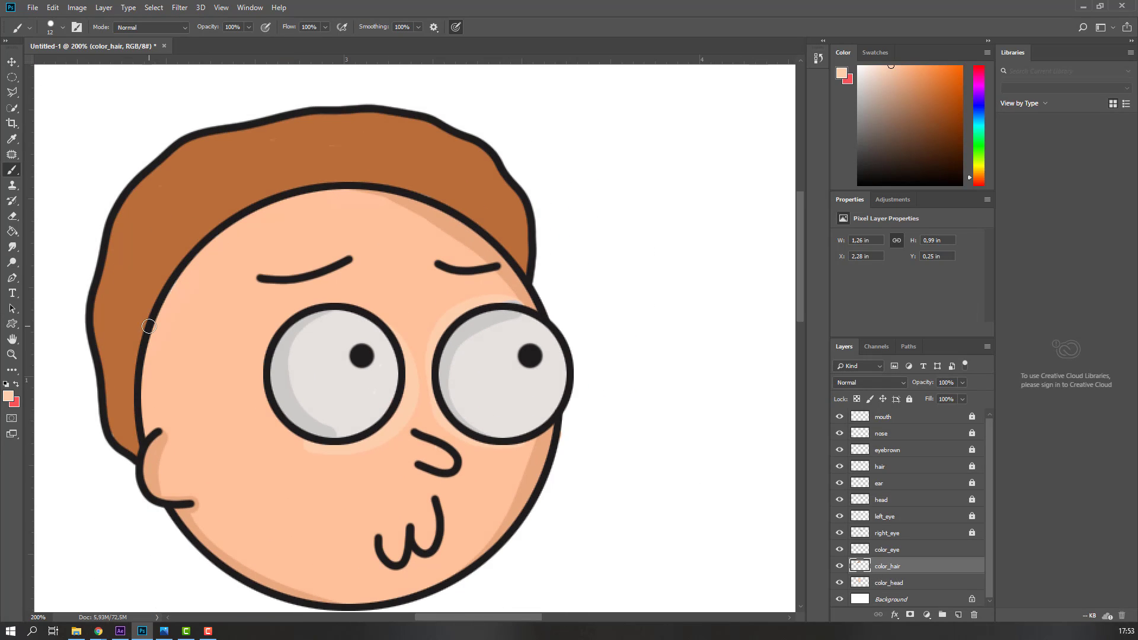
{"action": "left_click", "coordinate": [196, 174], "text": "alt"}
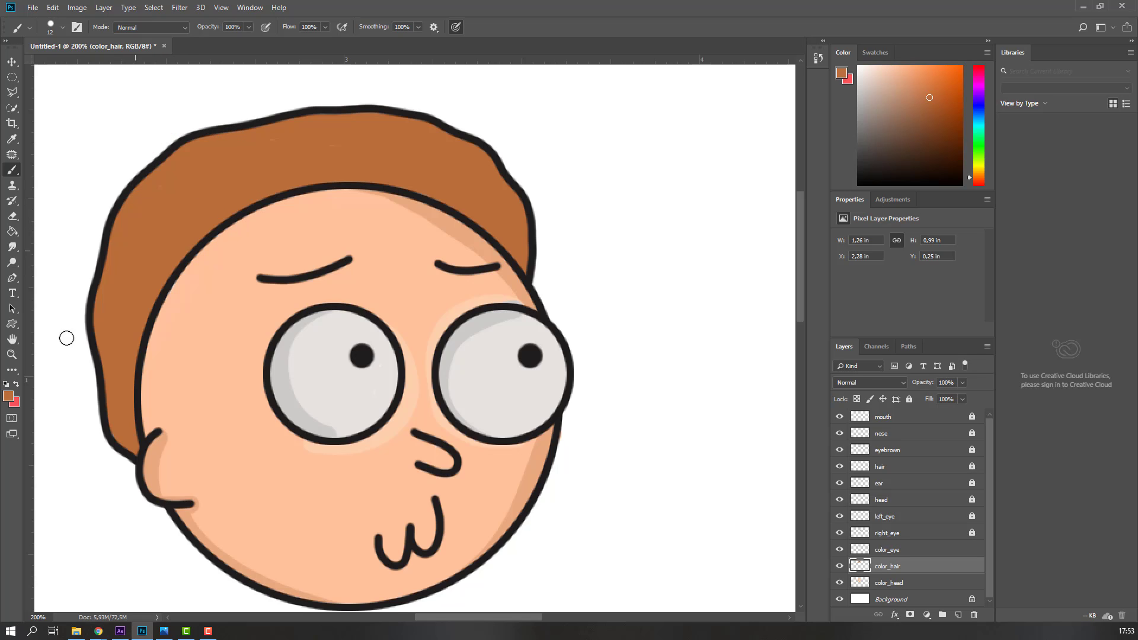
{"action": "left_click", "coordinate": [8, 396]}
{"action": "left_click", "coordinate": [207, 427]}
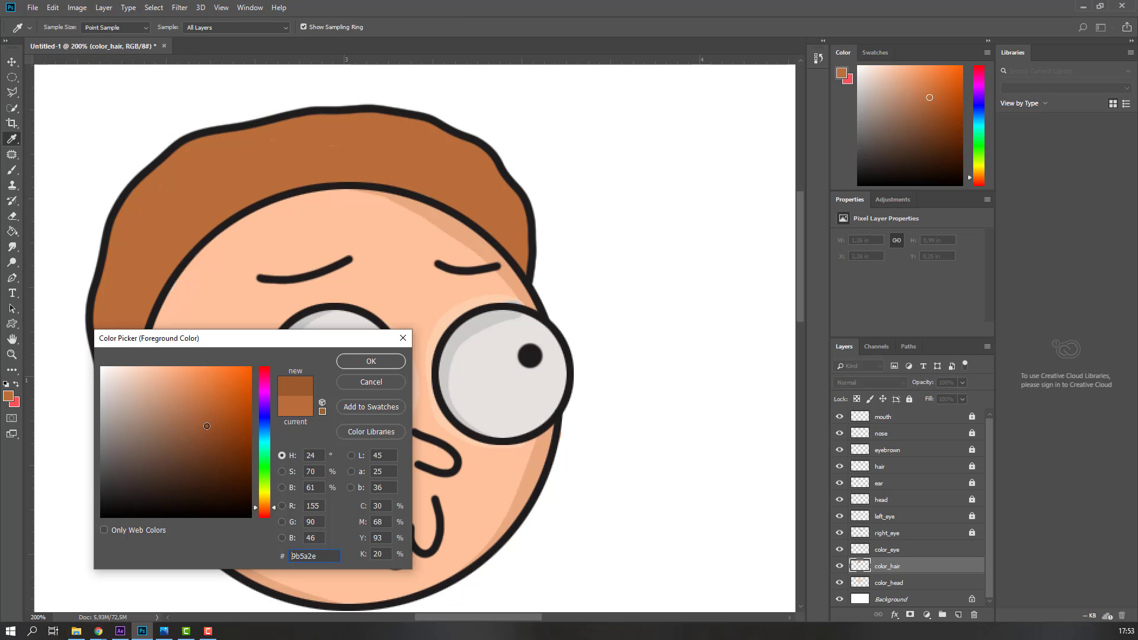
{"action": "left_click", "coordinate": [349, 363]}
Brush darker brown shading along the hair's left edge, upper left, top and right edge.
{"action": "key", "text": "b"}
{"action": "scroll", "coordinate": [261, 506], "scroll_direction": "up", "scroll_amount": 2}
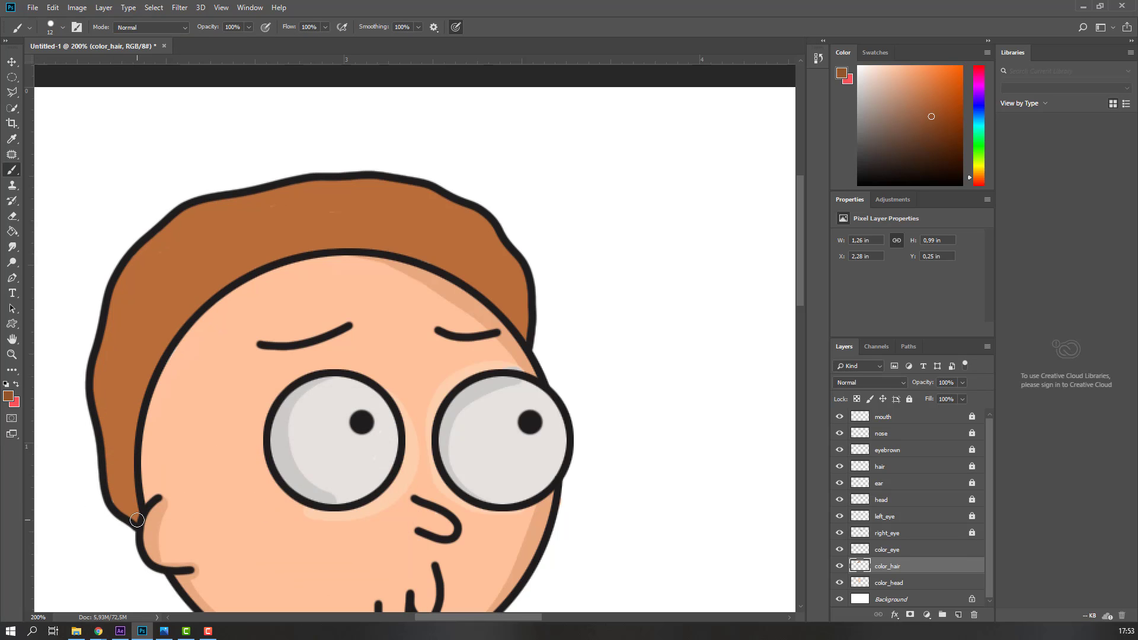
{"action": "left_click_drag", "start_coordinate": [107, 478], "coordinate": [85, 352]}
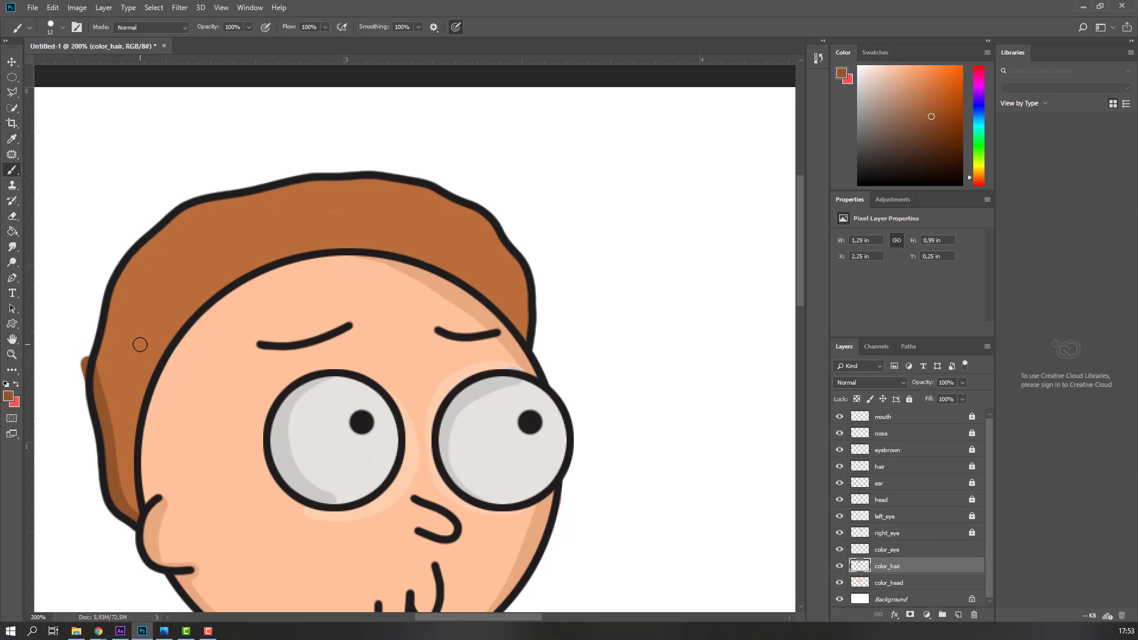
{"action": "mouse_move", "coordinate": [133, 241]}
{"action": "left_mouse_down"}
{"action": "mouse_move", "coordinate": [285, 175]}
{"action": "mouse_move", "coordinate": [340, 185]}
{"action": "mouse_move", "coordinate": [399, 169]}
{"action": "mouse_move", "coordinate": [379, 180]}
{"action": "left_mouse_up"}
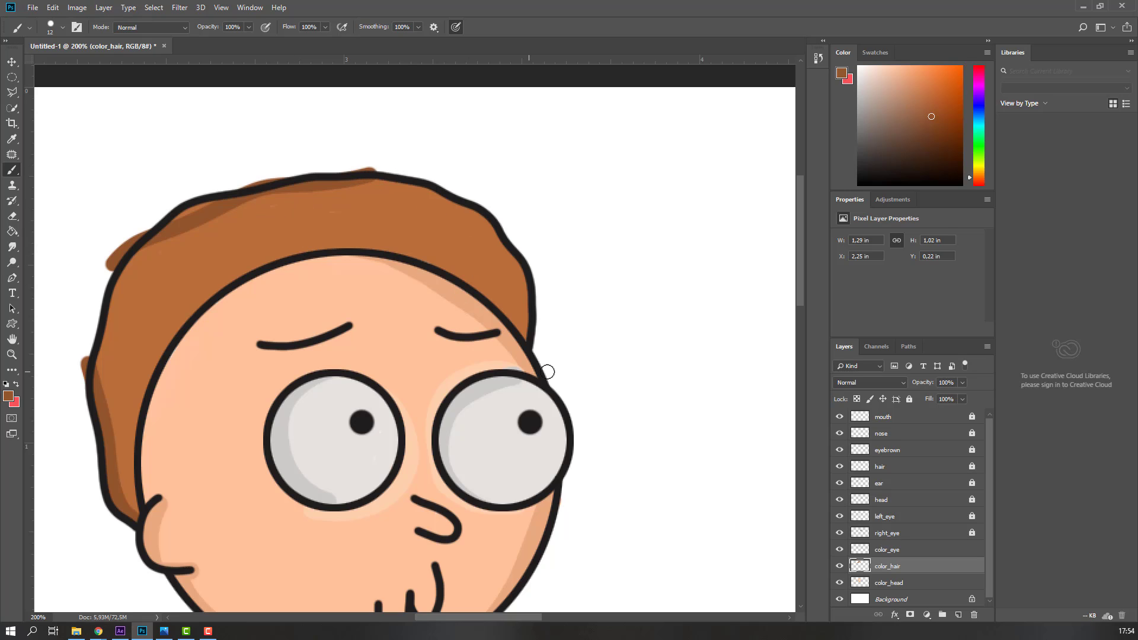
{"action": "left_click_drag", "start_coordinate": [452, 206], "coordinate": [468, 209]}
{"action": "mouse_move", "coordinate": [524, 276]}
{"action": "left_mouse_down"}
{"action": "mouse_move", "coordinate": [539, 292]}
{"action": "mouse_move", "coordinate": [533, 357]}
{"action": "left_mouse_up"}
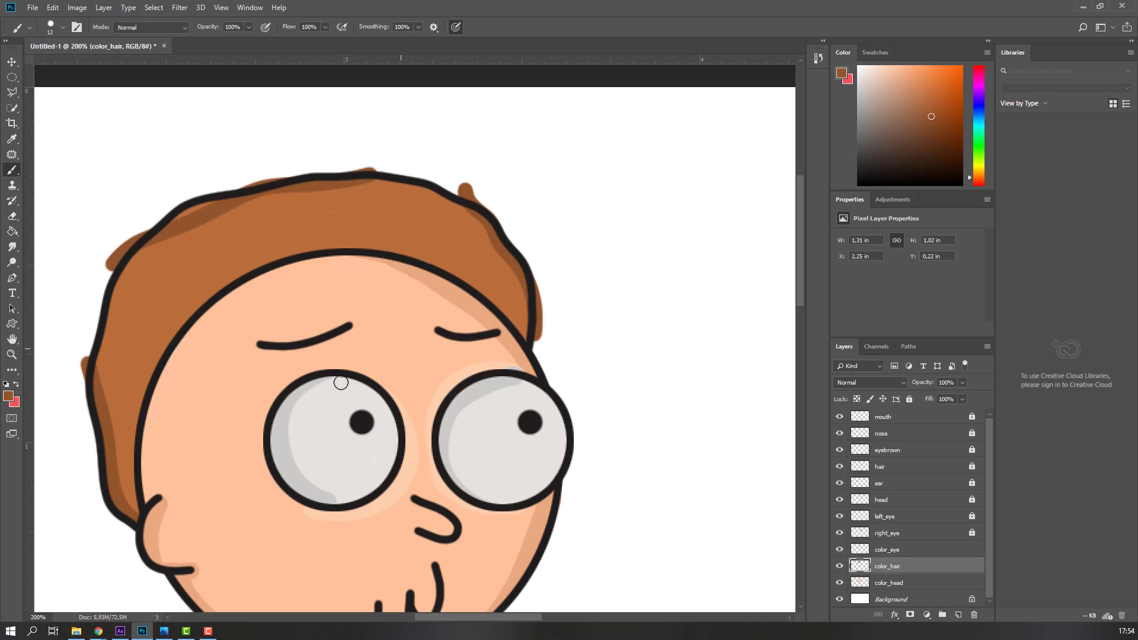
{"action": "left_click", "coordinate": [12, 94]}
Delete the stray brown tuft spilling past the hair's left edge.
{"action": "scroll", "coordinate": [84, 363], "scroll_direction": "up", "scroll_amount": 5}
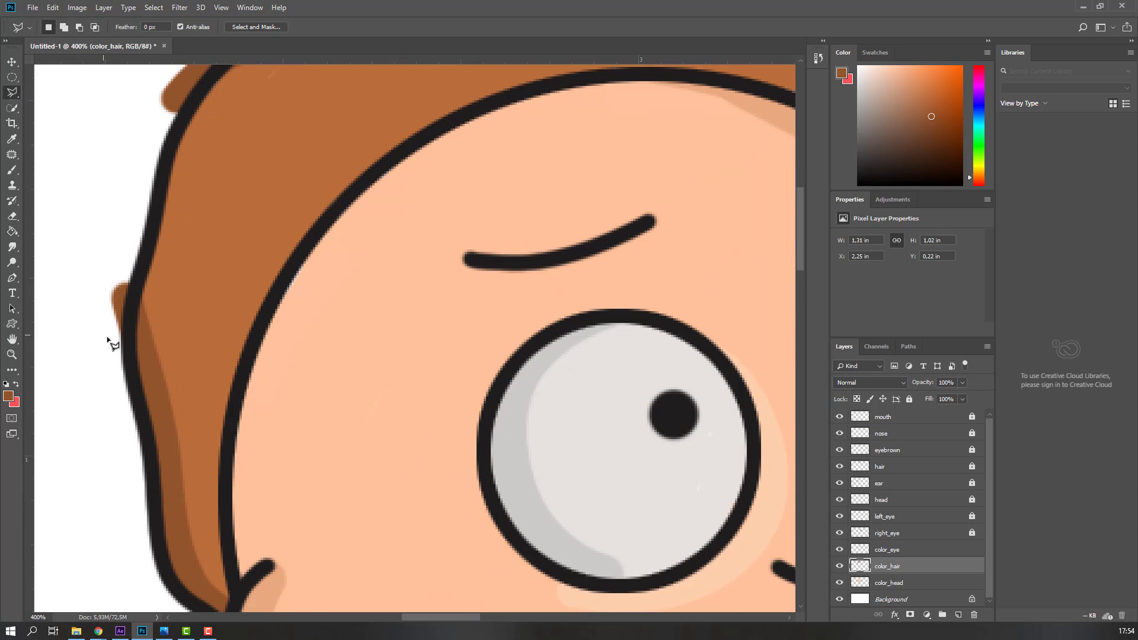
{"action": "left_click", "coordinate": [124, 254]}
{"action": "left_click", "coordinate": [89, 348]}
{"action": "left_click", "coordinate": [84, 261]}
{"action": "left_click", "coordinate": [126, 343]}
{"action": "double_click", "coordinate": [126, 342]}
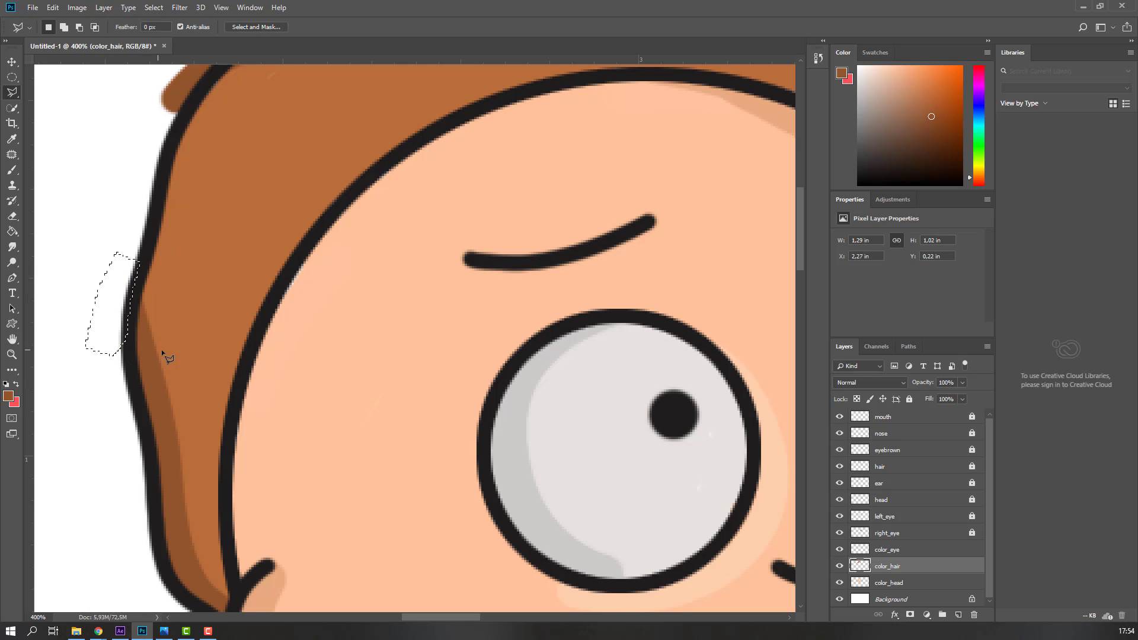
{"action": "left_click_drag", "start_coordinate": [224, 186], "coordinate": [153, 348]}
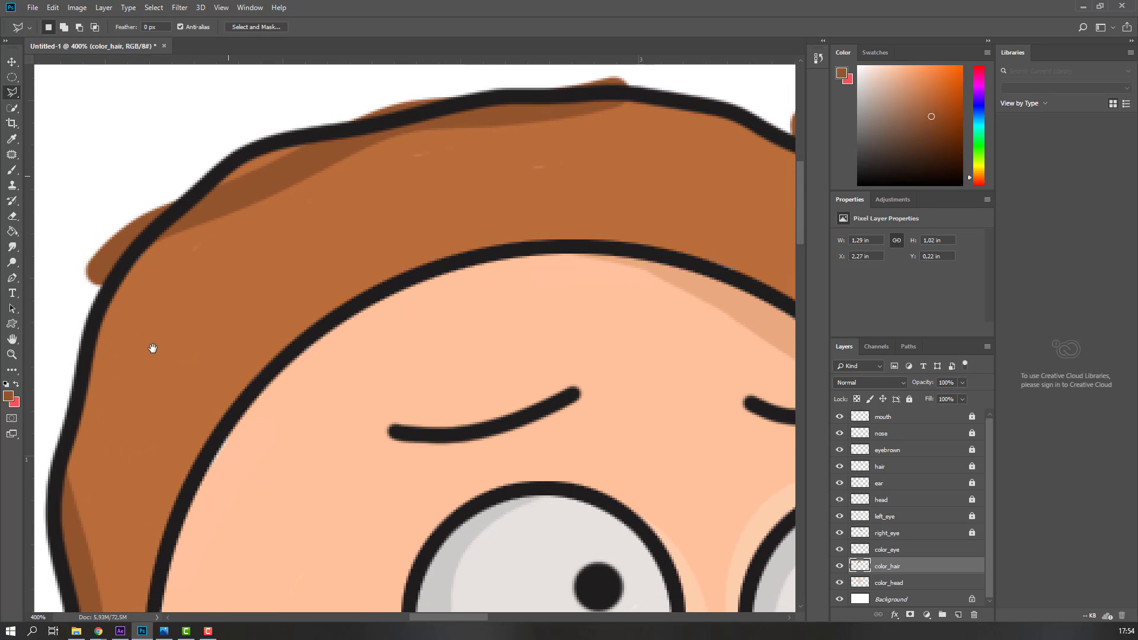
{"action": "left_click", "coordinate": [89, 307]}
{"action": "left_click", "coordinate": [111, 292]}
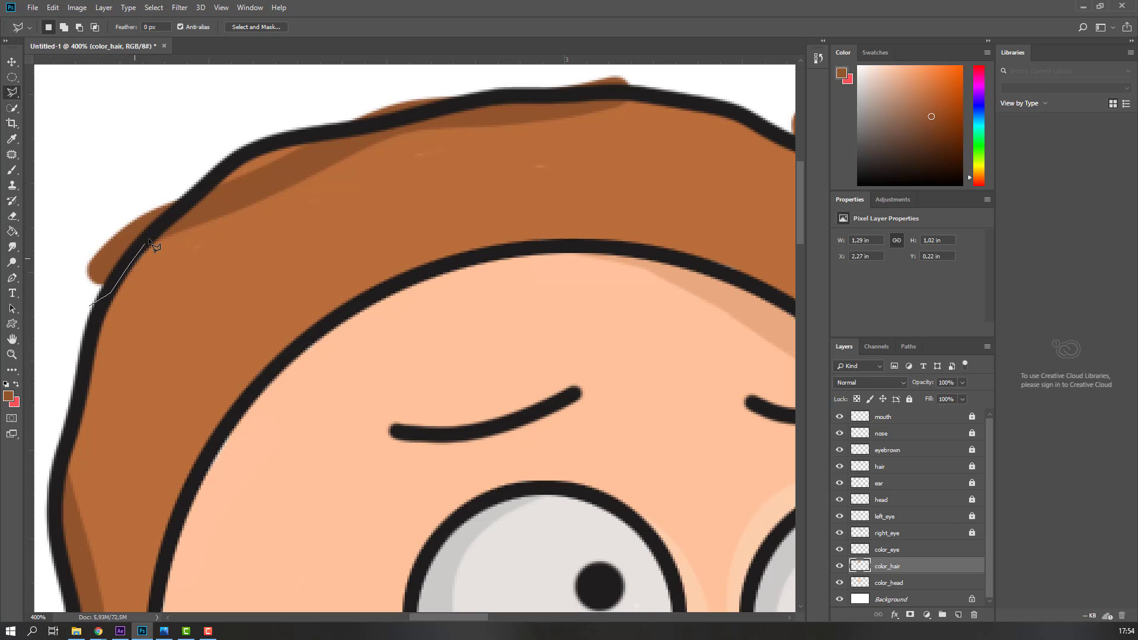
{"action": "left_click", "coordinate": [184, 205]}
{"action": "left_click", "coordinate": [185, 189]}
{"action": "left_click", "coordinate": [121, 190]}
{"action": "left_click", "coordinate": [71, 252]}
{"action": "left_click", "coordinate": [66, 303]}
{"action": "left_click", "coordinate": [91, 306]}
{"action": "key", "text": "Delete"}
{"action": "key", "text": "ctrl+d"}
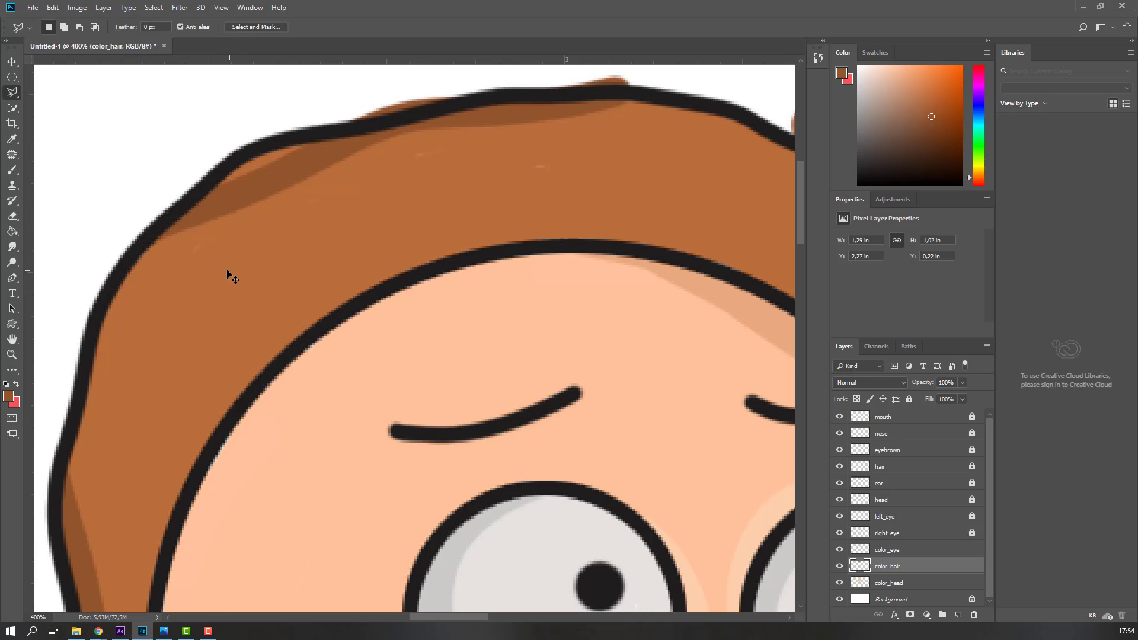
Delete the excess hair fill above the hair's top edge.
{"action": "left_click_drag", "start_coordinate": [374, 179], "coordinate": [290, 274]}
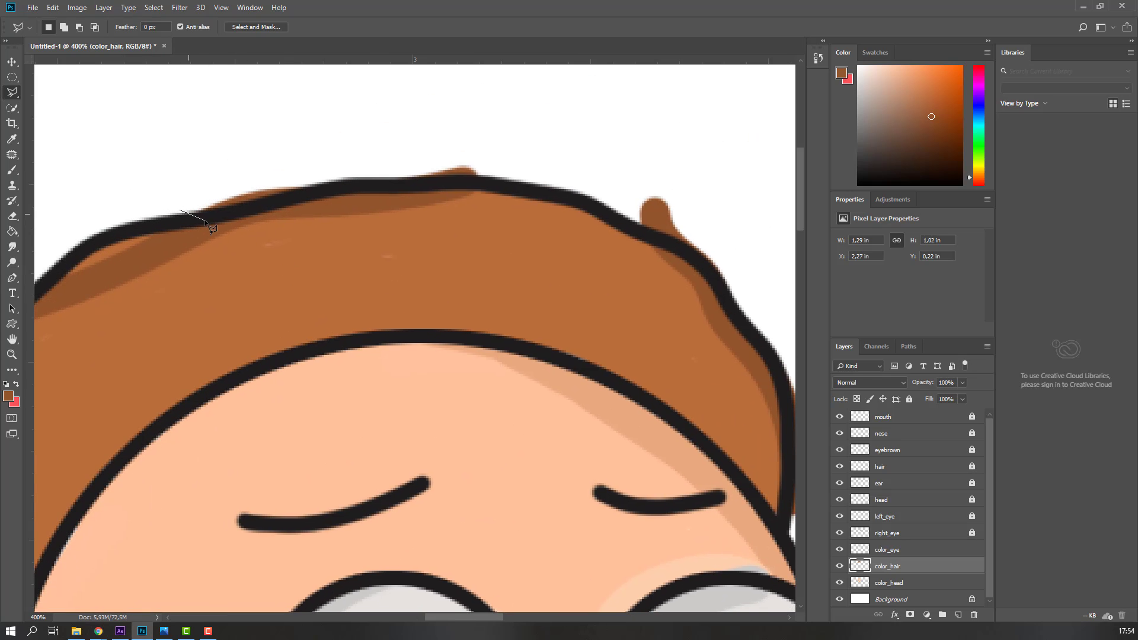
{"action": "left_click", "coordinate": [486, 188]}
{"action": "left_click", "coordinate": [492, 175]}
{"action": "left_click", "coordinate": [475, 152]}
{"action": "left_click", "coordinate": [379, 142]}
{"action": "left_click", "coordinate": [270, 151]}
{"action": "left_click", "coordinate": [194, 173]}
{"action": "left_click", "coordinate": [176, 194]}
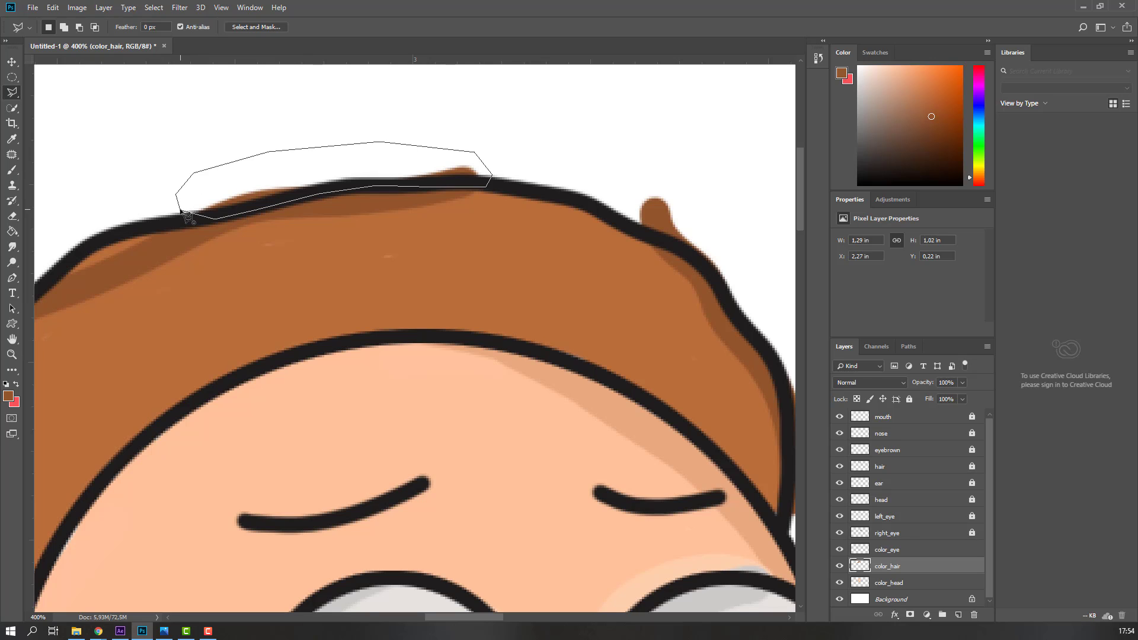
{"action": "left_click", "coordinate": [184, 215]}
{"action": "key", "text": "Delete"}
{"action": "key", "text": "ctrl+d"}
Remove the small bump of fill on the hair's right side.
{"action": "left_click_drag", "start_coordinate": [648, 279], "coordinate": [231, 265]}
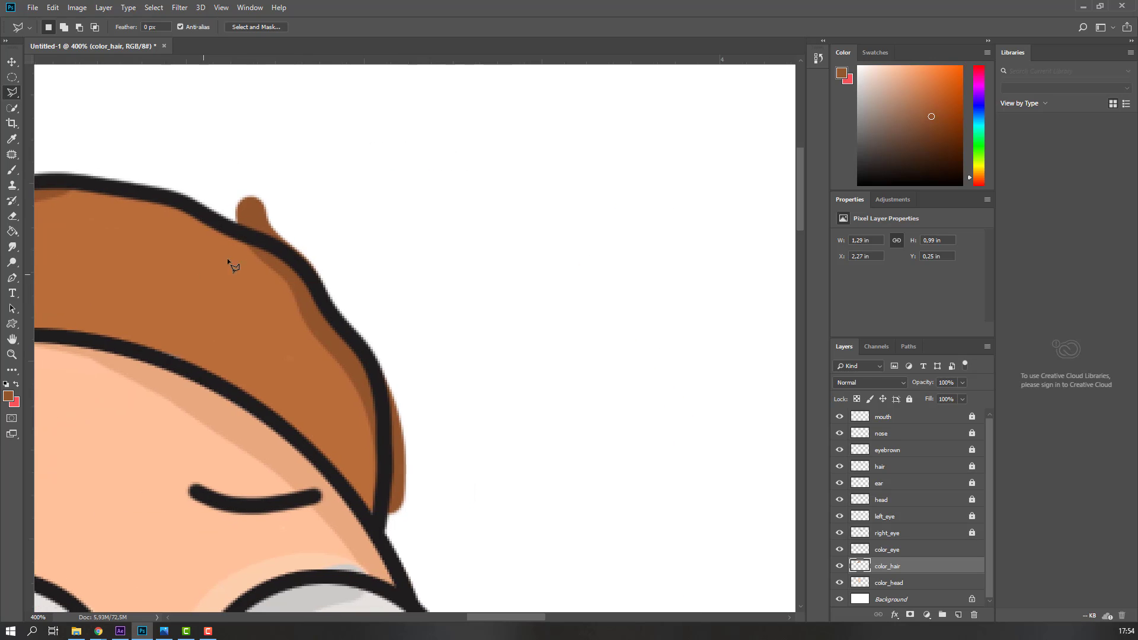
{"action": "left_click", "coordinate": [230, 228]}
{"action": "left_click", "coordinate": [249, 181]}
{"action": "left_click", "coordinate": [309, 207]}
{"action": "left_click", "coordinate": [230, 228]}
{"action": "key", "text": "Delete"}
{"action": "key", "text": "ctrl+d"}
Delete the stray dark fill along the hair's right edge, leaving a narrower band.
{"action": "left_click", "coordinate": [274, 246]}
{"action": "left_click", "coordinate": [302, 267]}
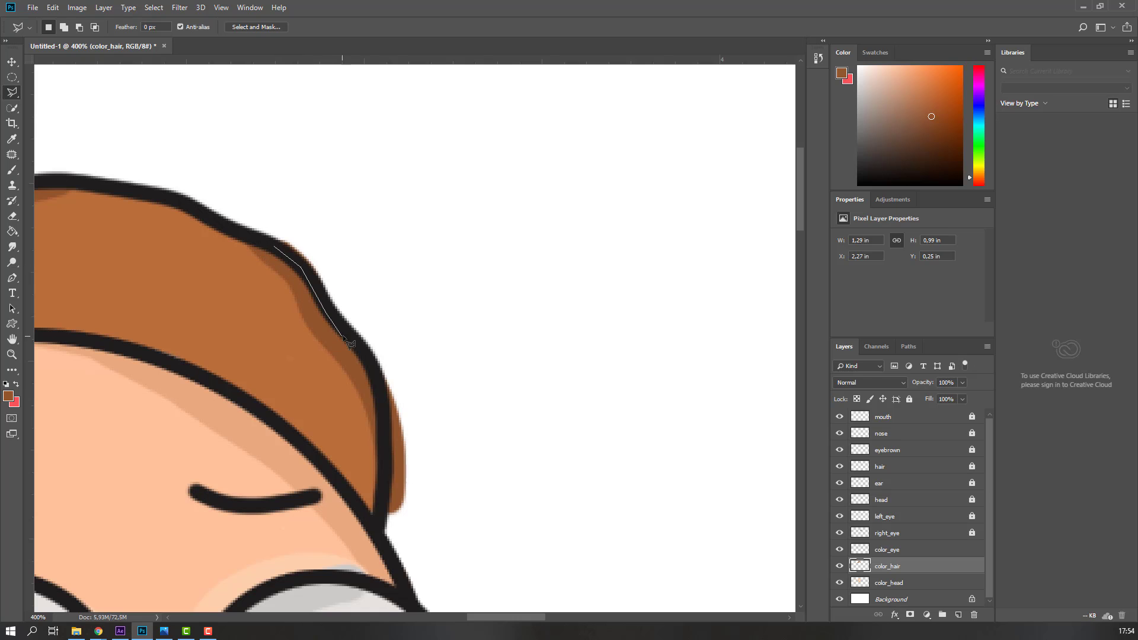
{"action": "left_click", "coordinate": [373, 385]}
{"action": "left_click", "coordinate": [391, 509]}
{"action": "left_click", "coordinate": [437, 518]}
{"action": "left_click", "coordinate": [415, 356]}
{"action": "left_click", "coordinate": [332, 231]}
{"action": "left_click", "coordinate": [274, 246]}
{"action": "key", "text": "Delete"}
{"action": "key", "text": "ctrl+d"}
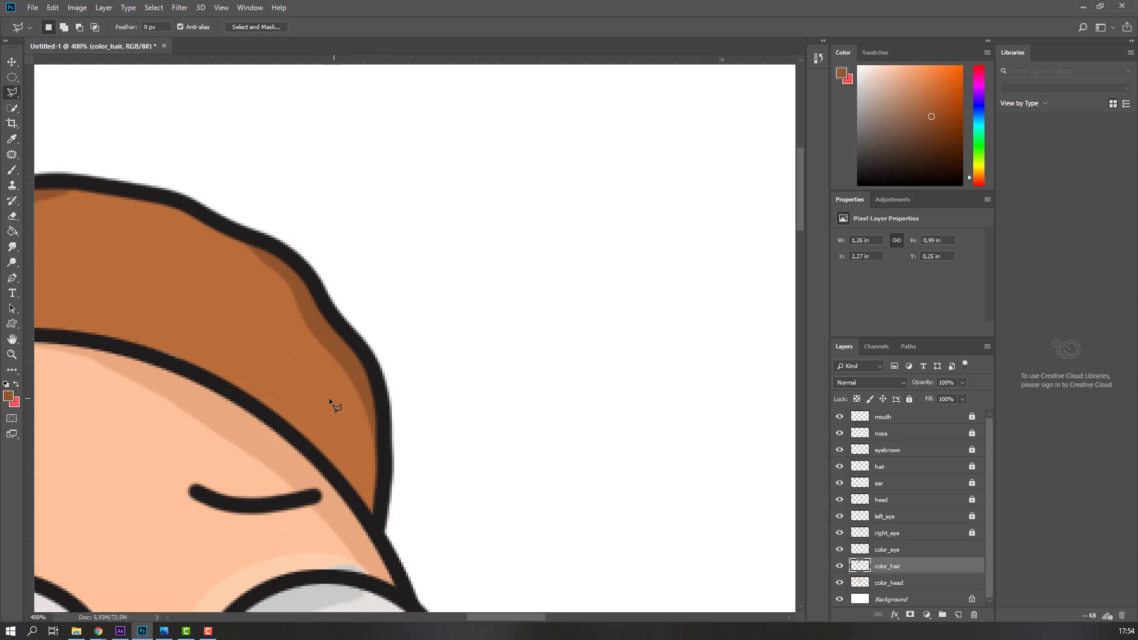
Paint a dark brown shadow along the top of the hair.
{"action": "scroll", "coordinate": [331, 403], "scroll_direction": "down", "scroll_amount": 4}
{"action": "scroll", "coordinate": [325, 393], "scroll_direction": "up", "scroll_amount": 3}
{"action": "left_click_drag", "start_coordinate": [325, 393], "coordinate": [694, 385]}
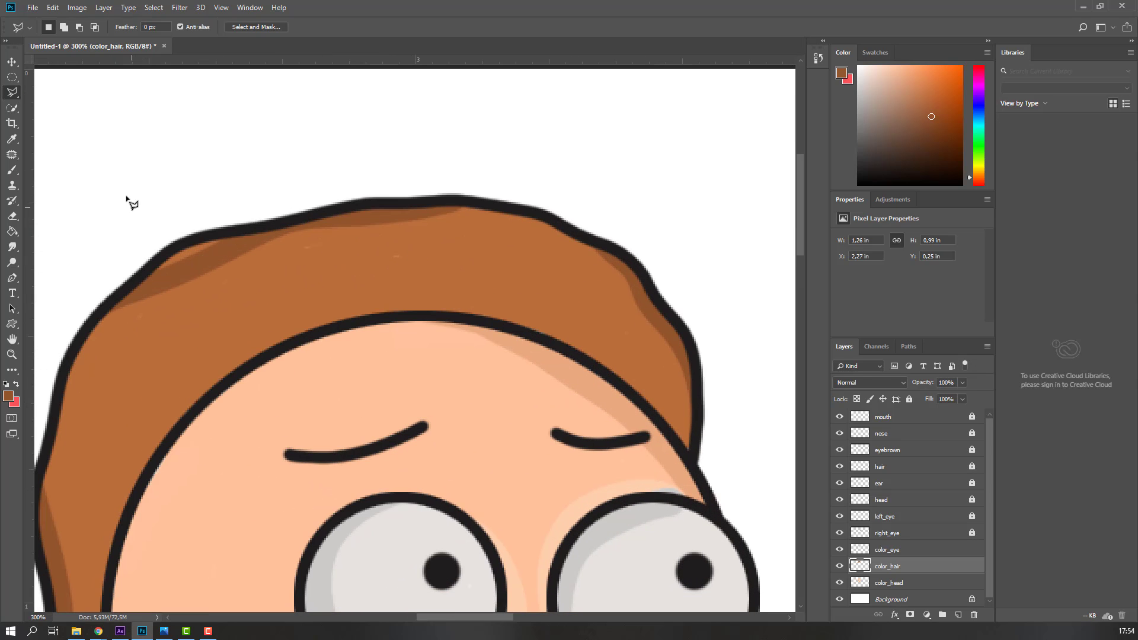
{"action": "left_click", "coordinate": [10, 172]}
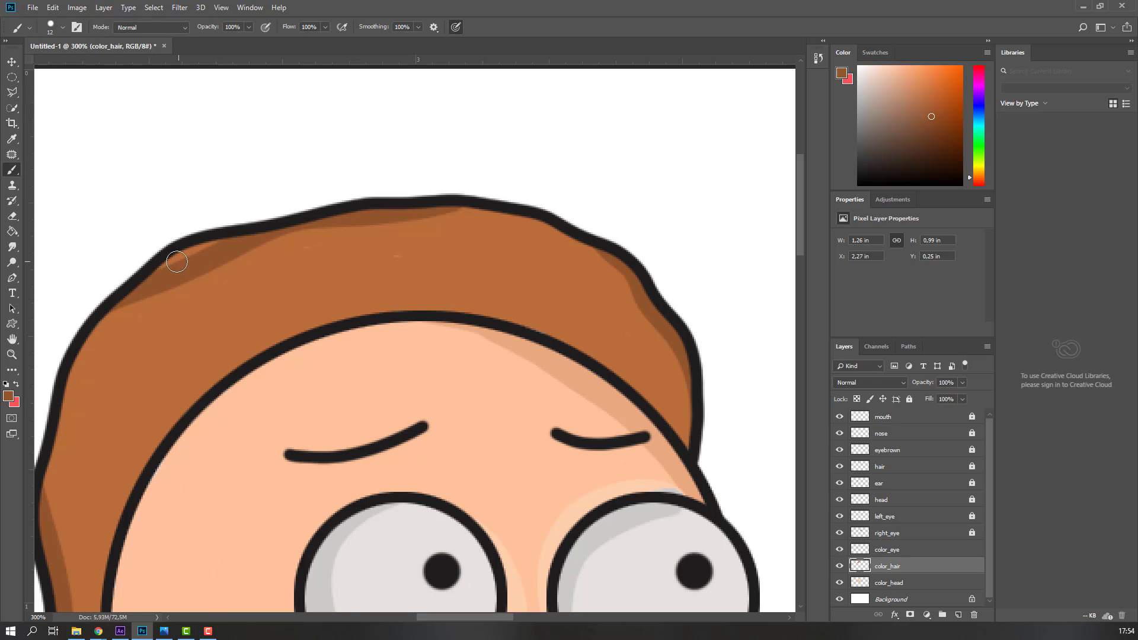
{"action": "left_click_drag", "start_coordinate": [163, 270], "coordinate": [253, 238]}
{"action": "key", "text": "ctrl+minus"}
{"action": "key", "text": "ctrl+minus"}
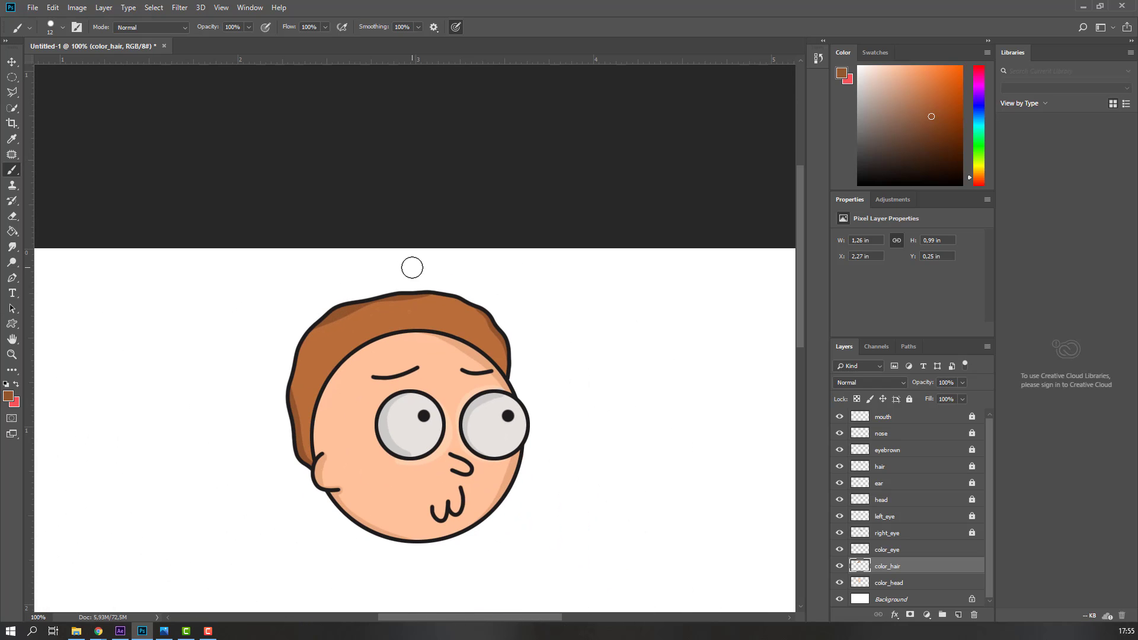
{"action": "key", "text": "ctrl+plus"}
{"action": "key", "text": "ctrl+minus"}
{"action": "key", "text": "ctrl+minus"}
On color_head, sample the shaded skin and set the foreground colour to peach eaac84.
{"action": "key", "text": "v"}
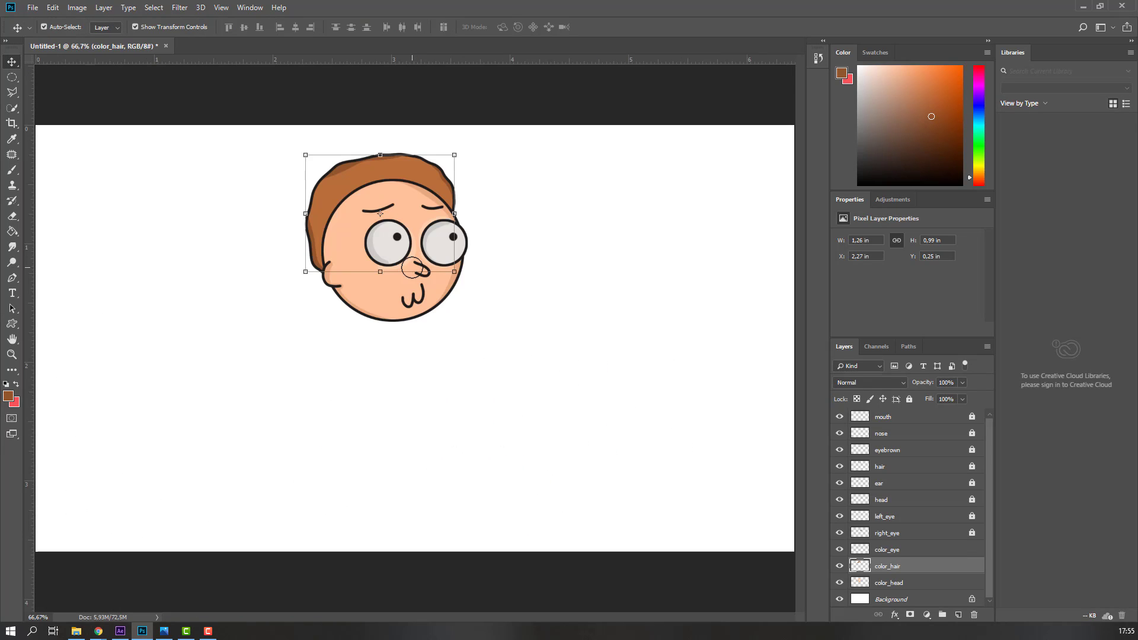
{"action": "scroll", "coordinate": [418, 239], "scroll_direction": "up", "scroll_amount": 4}
{"action": "left_click", "coordinate": [889, 584]}
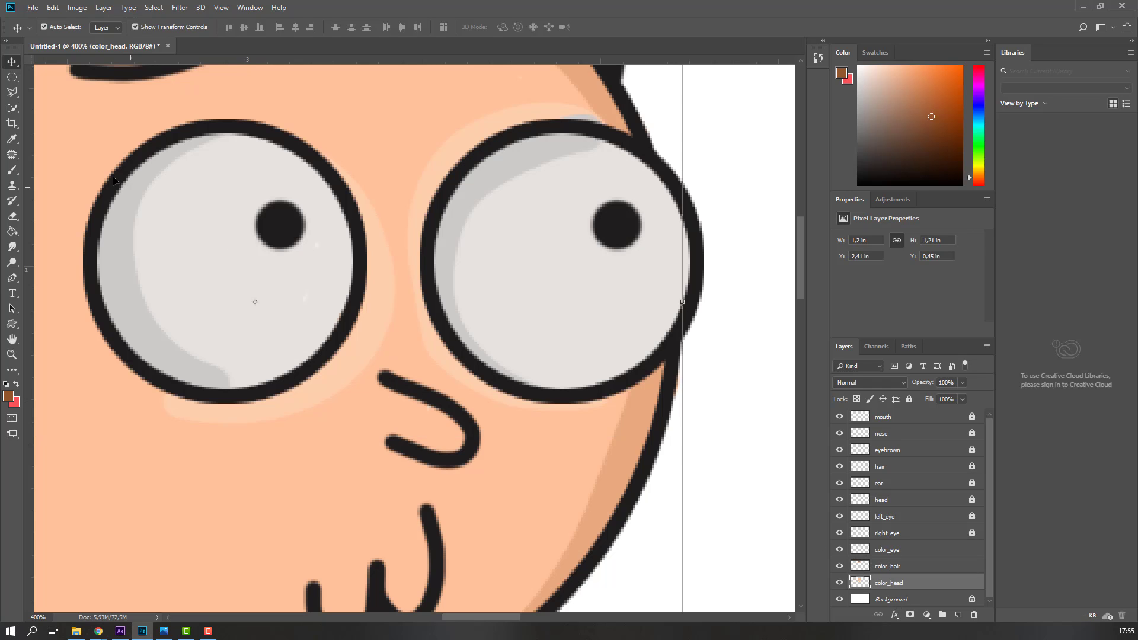
{"action": "key", "text": "b"}
{"action": "scroll", "coordinate": [620, 356], "scroll_direction": "down", "scroll_amount": 3}
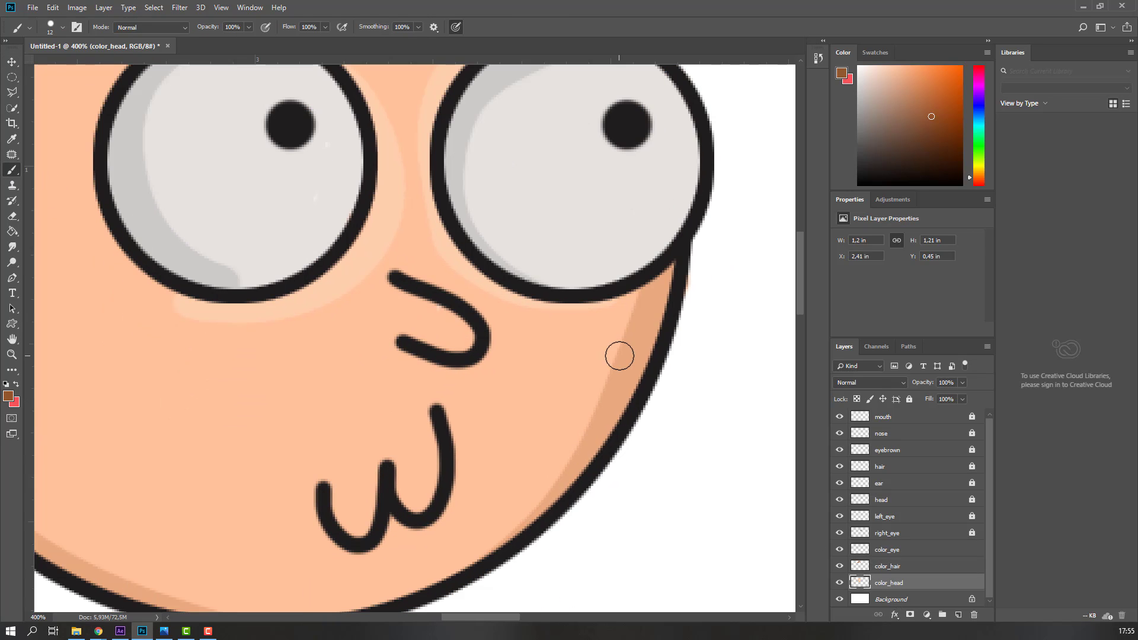
{"action": "left_click", "coordinate": [643, 326], "text": "alt"}
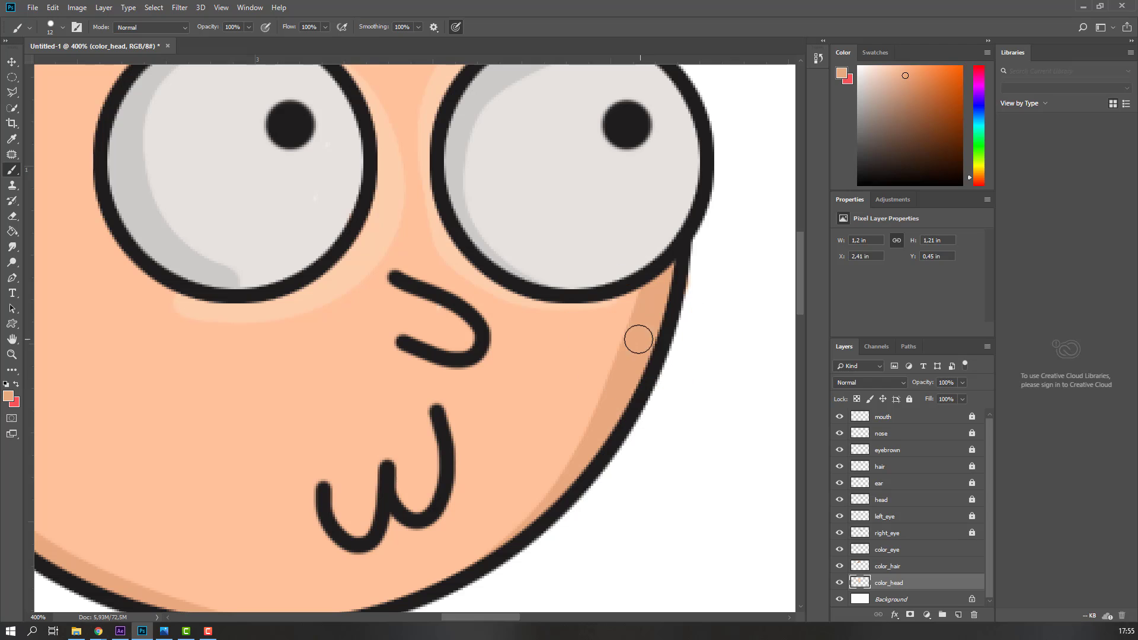
{"action": "left_click", "coordinate": [9, 396]}
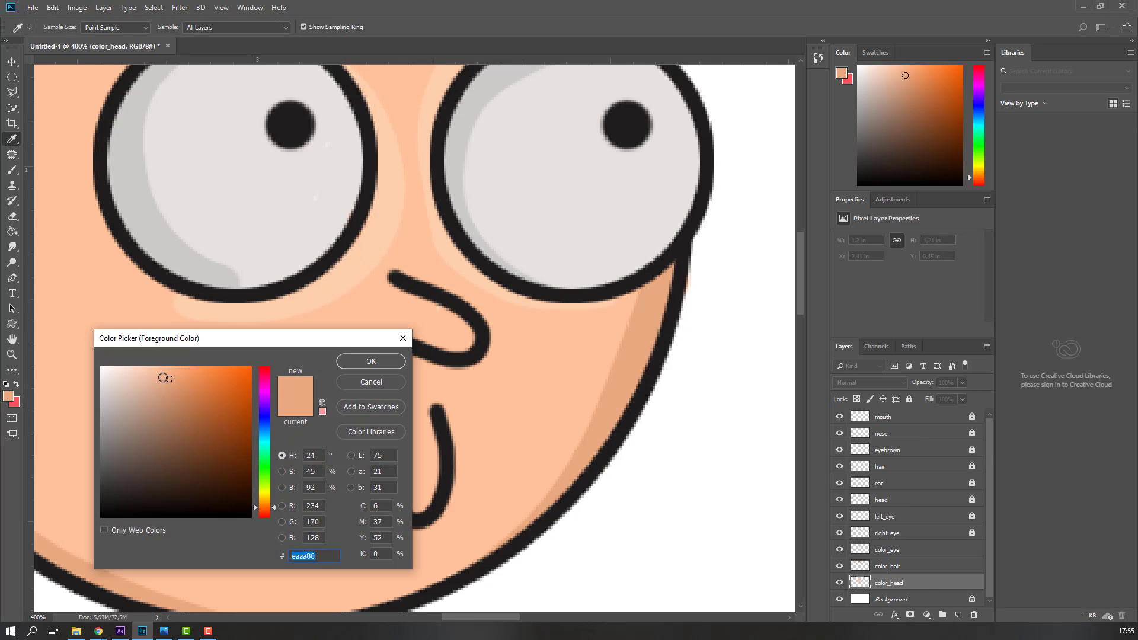
{"action": "left_click", "coordinate": [166, 378]}
{"action": "left_click", "coordinate": [165, 378]}
{"action": "left_click", "coordinate": [371, 361]}
Set the brush size to 9 px.
{"action": "key", "text": "b"}
{"action": "right_click", "coordinate": [456, 342]}
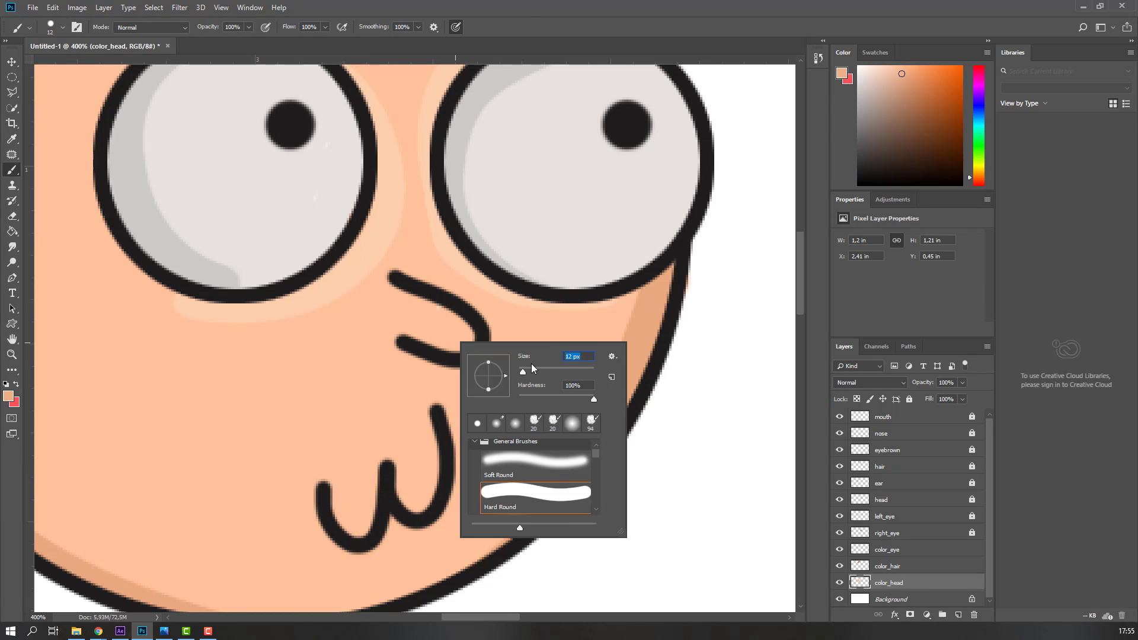
{"action": "type", "text": "9"}
{"action": "key", "text": "Return"}
Paint darker peach shading inside the nose curve and inside and below the mouth's lobes.
{"action": "mouse_move", "coordinate": [404, 335]}
{"action": "left_mouse_down"}
{"action": "mouse_move", "coordinate": [460, 351]}
{"action": "mouse_move", "coordinate": [483, 350]}
{"action": "mouse_move", "coordinate": [493, 334]}
{"action": "mouse_move", "coordinate": [476, 314]}
{"action": "mouse_move", "coordinate": [358, 251]}
{"action": "left_mouse_up"}
{"action": "scroll", "coordinate": [432, 418], "scroll_direction": "down", "scroll_amount": 2}
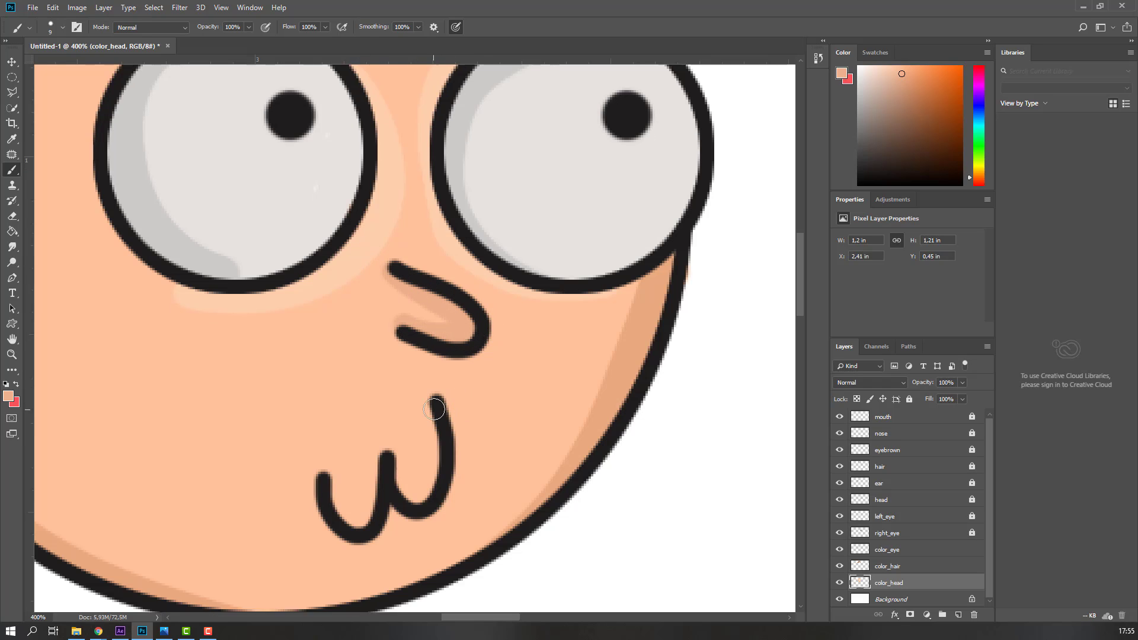
{"action": "mouse_move", "coordinate": [346, 447]}
{"action": "left_mouse_down"}
{"action": "mouse_move", "coordinate": [331, 464]}
{"action": "mouse_move", "coordinate": [359, 495]}
{"action": "mouse_move", "coordinate": [386, 489]}
{"action": "mouse_move", "coordinate": [397, 458]}
{"action": "mouse_move", "coordinate": [418, 457]}
{"action": "mouse_move", "coordinate": [398, 445]}
{"action": "mouse_move", "coordinate": [418, 460]}
{"action": "mouse_move", "coordinate": [445, 455]}
{"action": "mouse_move", "coordinate": [461, 425]}
{"action": "mouse_move", "coordinate": [455, 353]}
{"action": "left_mouse_up"}
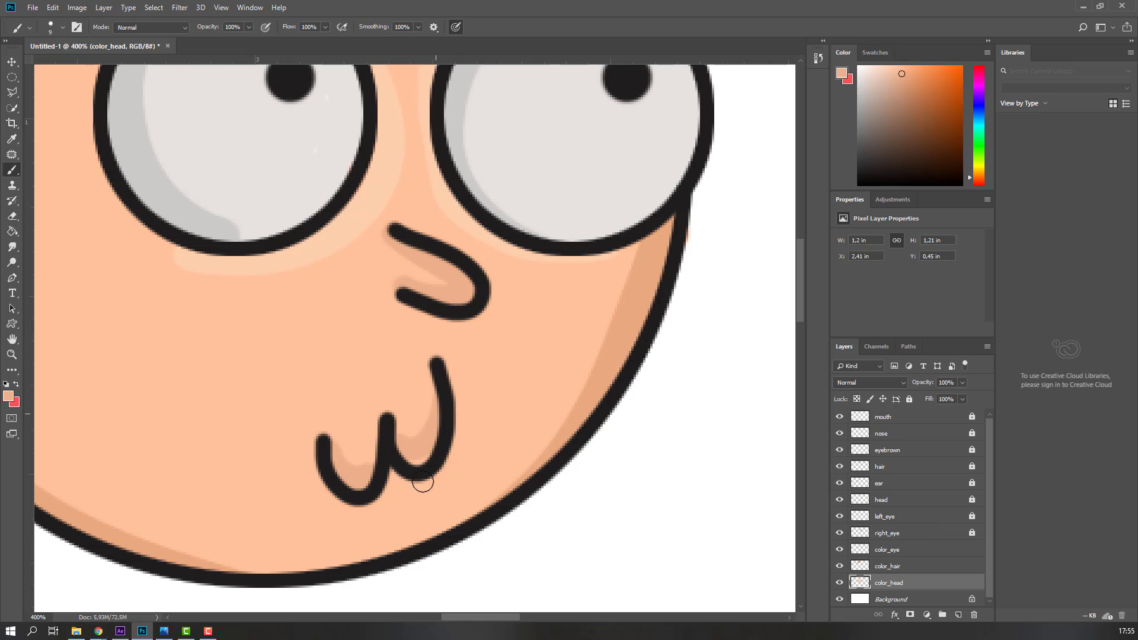
{"action": "left_click_drag", "start_coordinate": [393, 479], "coordinate": [468, 460]}
{"action": "left_click_drag", "start_coordinate": [443, 364], "coordinate": [454, 437]}
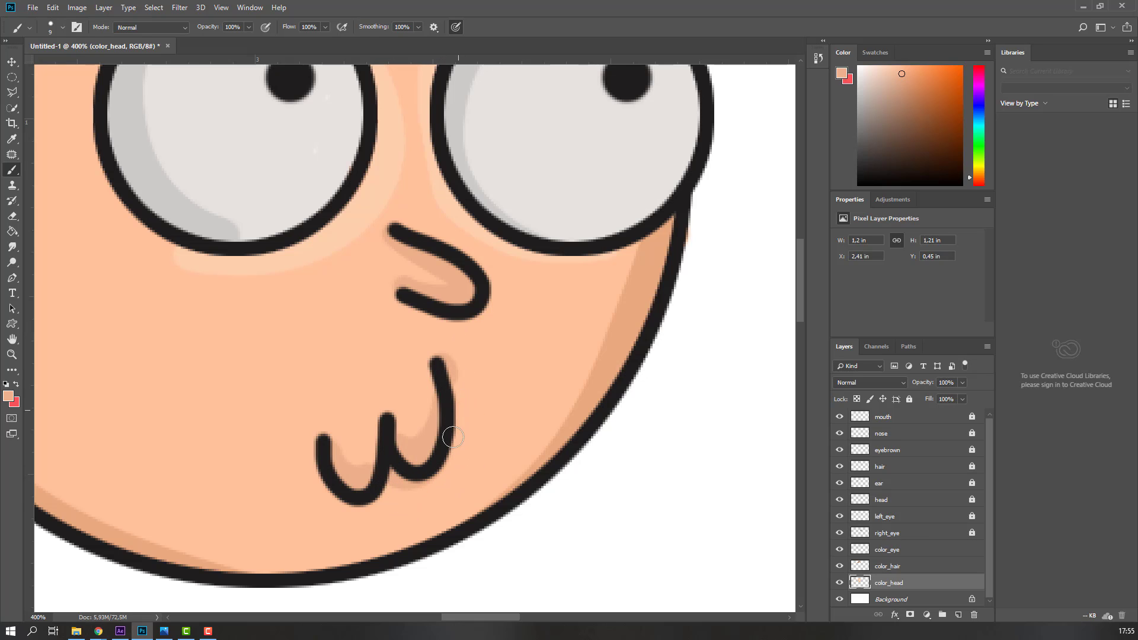
Sample a lighter cheek tone and paint a 5 px highlight along the left eye's lower-left edge.
{"action": "key", "text": "ctrl+minus"}
{"action": "key", "text": "ctrl+minus"}
{"action": "key", "text": "ctrl+minus"}
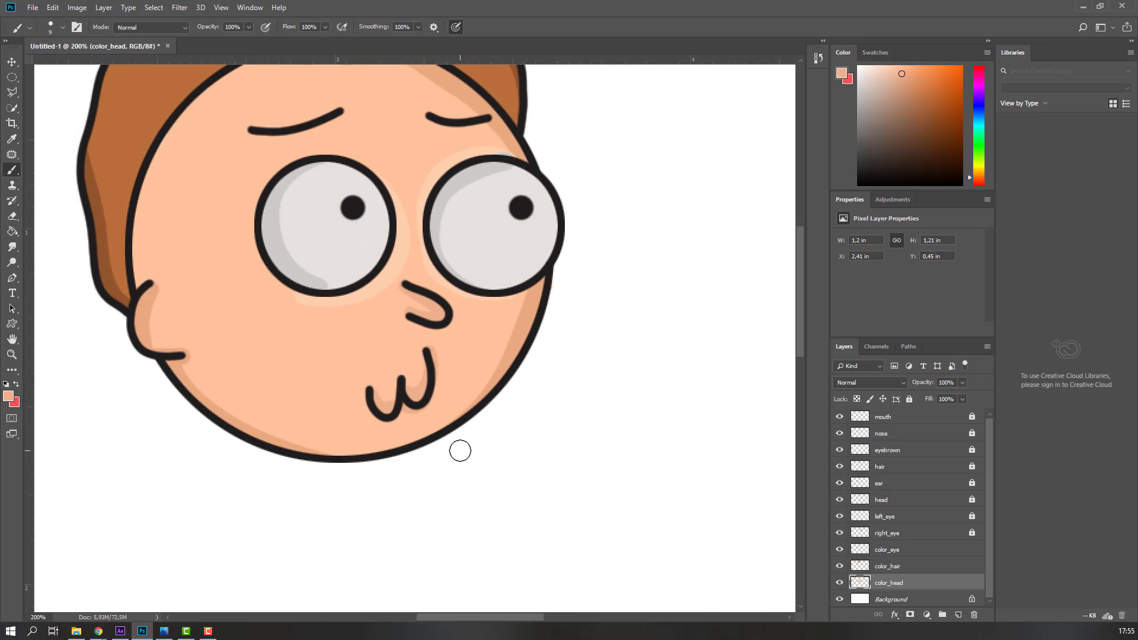
{"action": "key", "text": "ctrl+plus"}
{"action": "key", "text": "ctrl+plus"}
{"action": "key", "text": "ctrl+plus"}
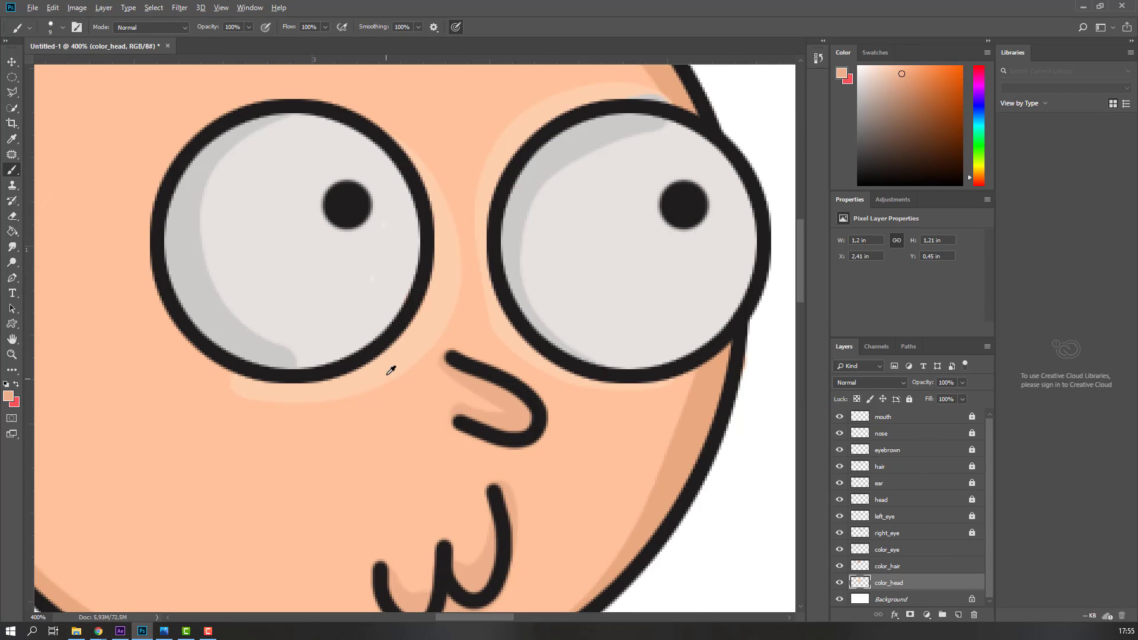
{"action": "left_click", "coordinate": [393, 365], "text": "alt"}
{"action": "right_click", "coordinate": [249, 391]}
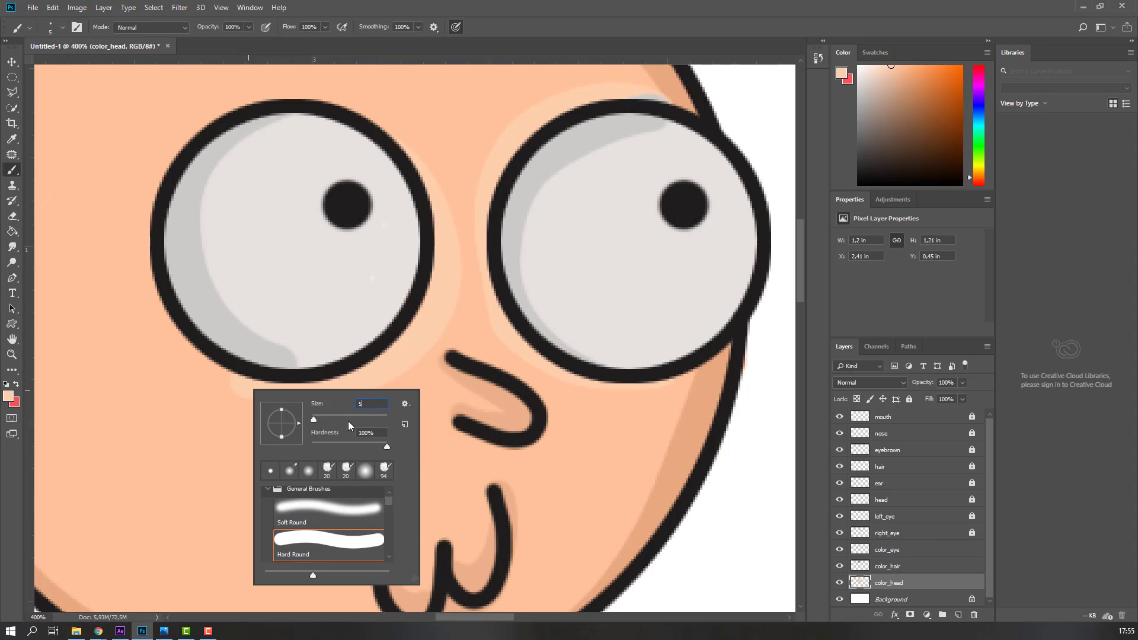
{"action": "type", "text": "5"}
{"action": "key", "text": "Return"}
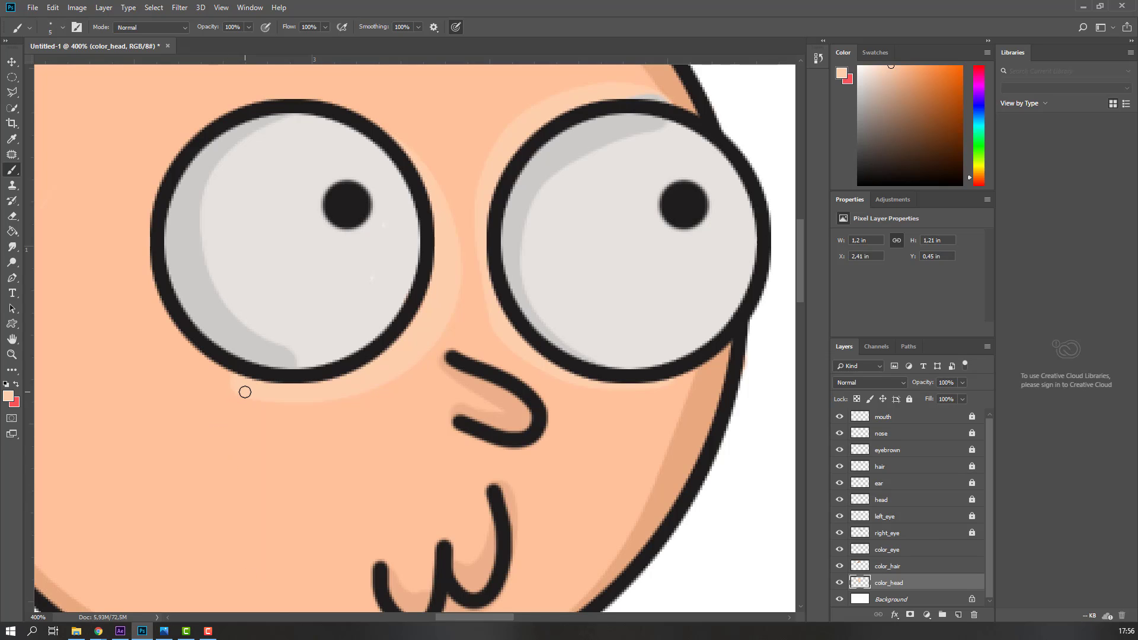
{"action": "left_click_drag", "start_coordinate": [245, 392], "coordinate": [204, 359]}
{"action": "scroll", "coordinate": [585, 329], "scroll_direction": "up", "scroll_amount": 3}
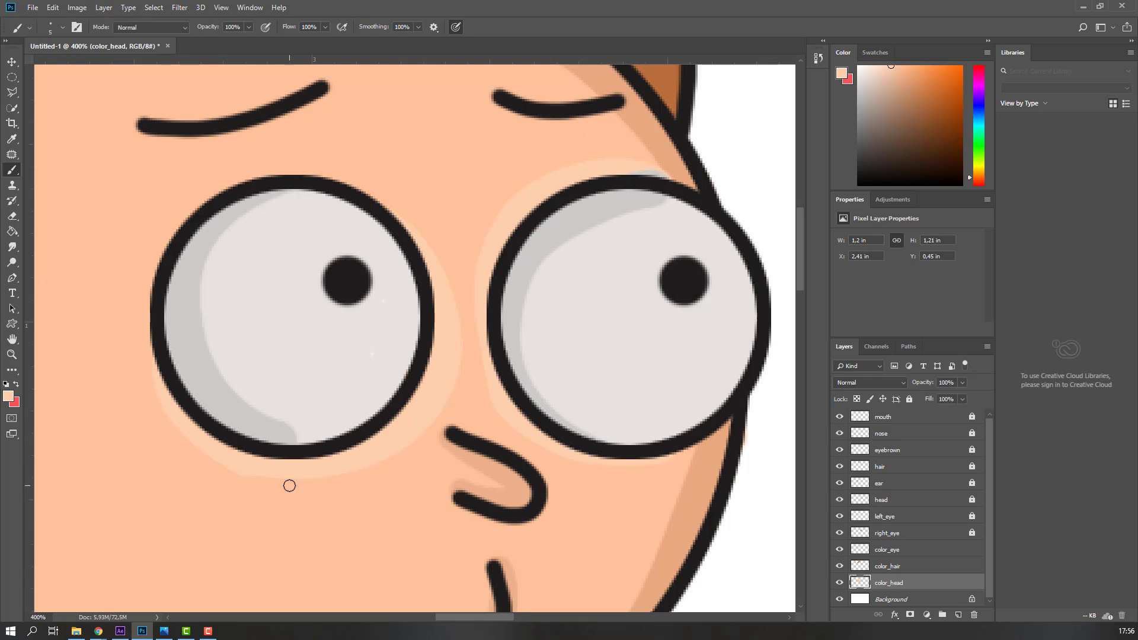
{"action": "key", "text": "ctrl+0"}
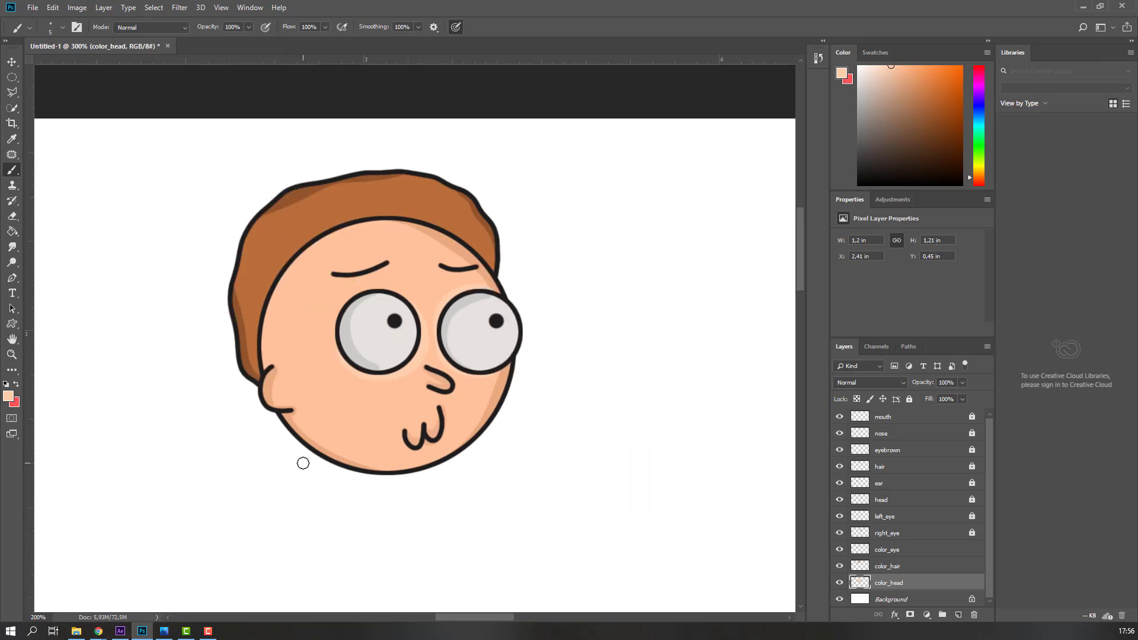
{"action": "key", "text": "v"}
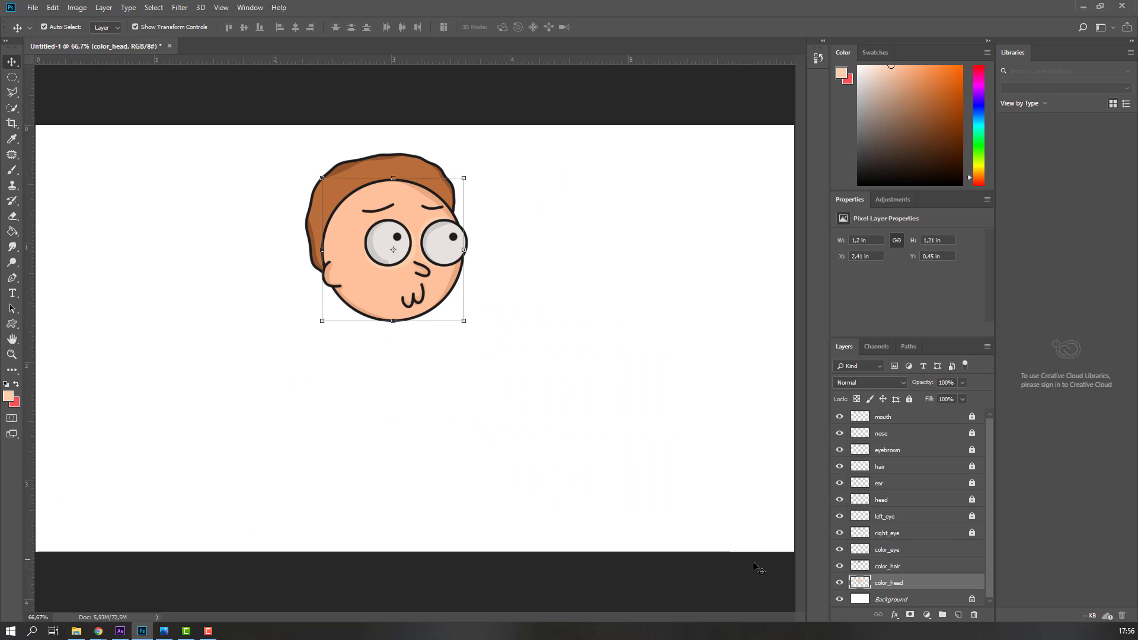
{"action": "left_click", "coordinate": [382, 595]}
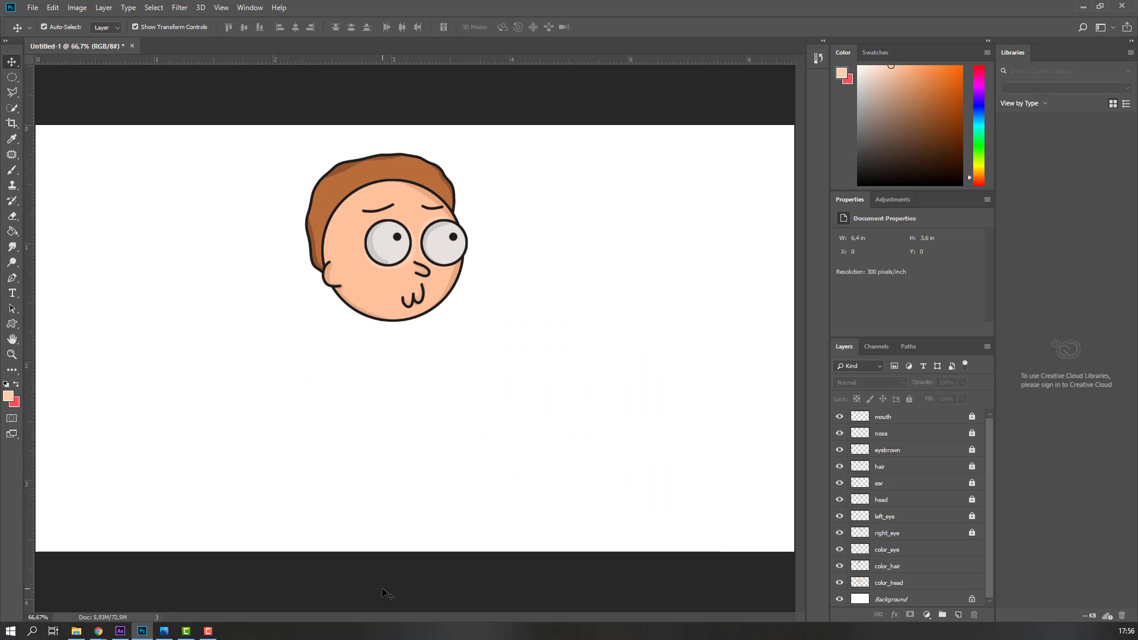